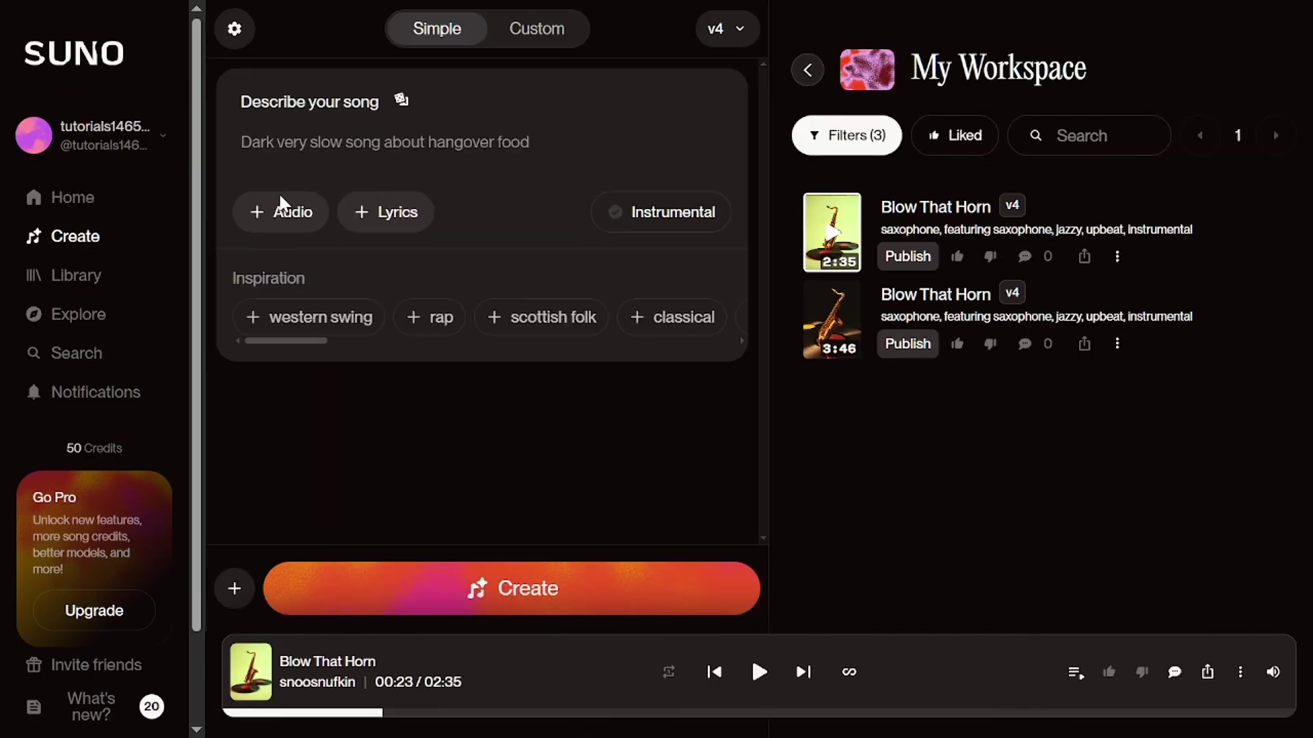
Describe the song as "pop song about summer, guitar, piano, synth"
{"action": "left_click", "coordinate": [735, 28]}
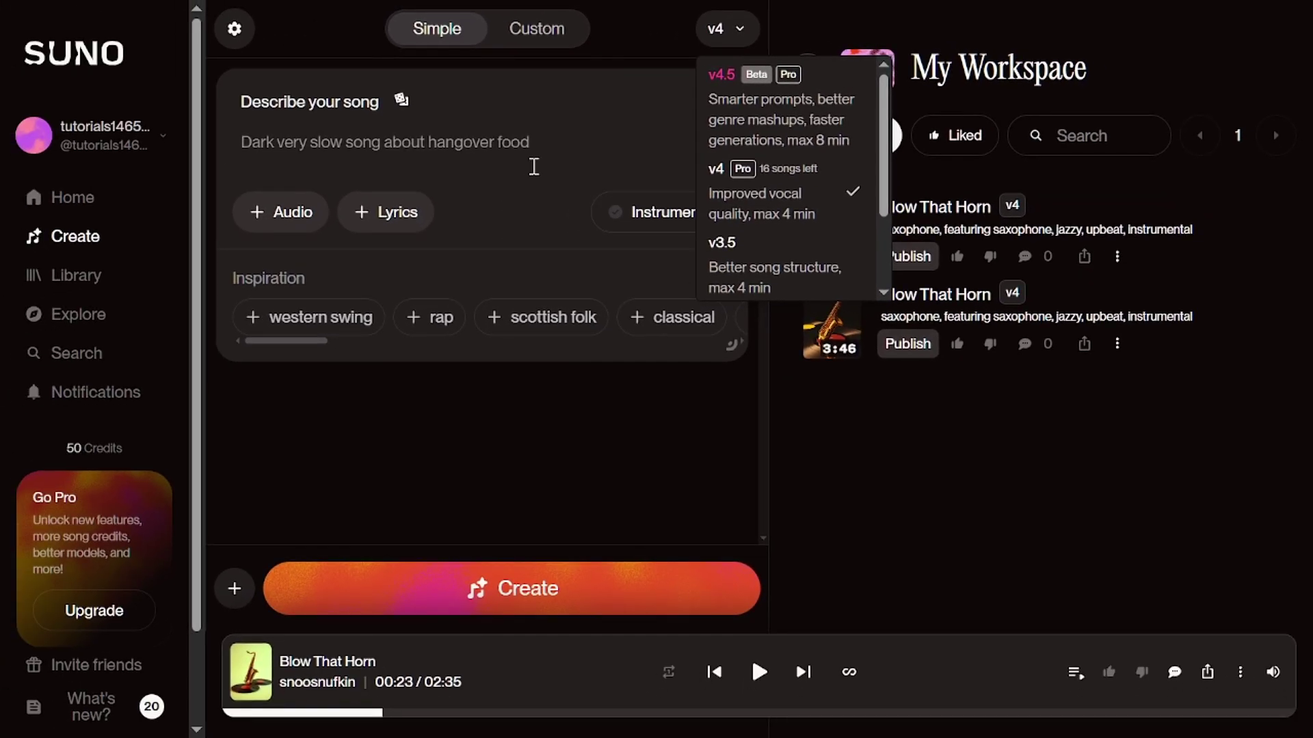
{"action": "left_click", "coordinate": [402, 137]}
{"action": "type", "text": "pop song about summer, guitar, pian, synth"}
{"action": "left_click", "coordinate": [517, 149]}
{"action": "type", "text": "o"}
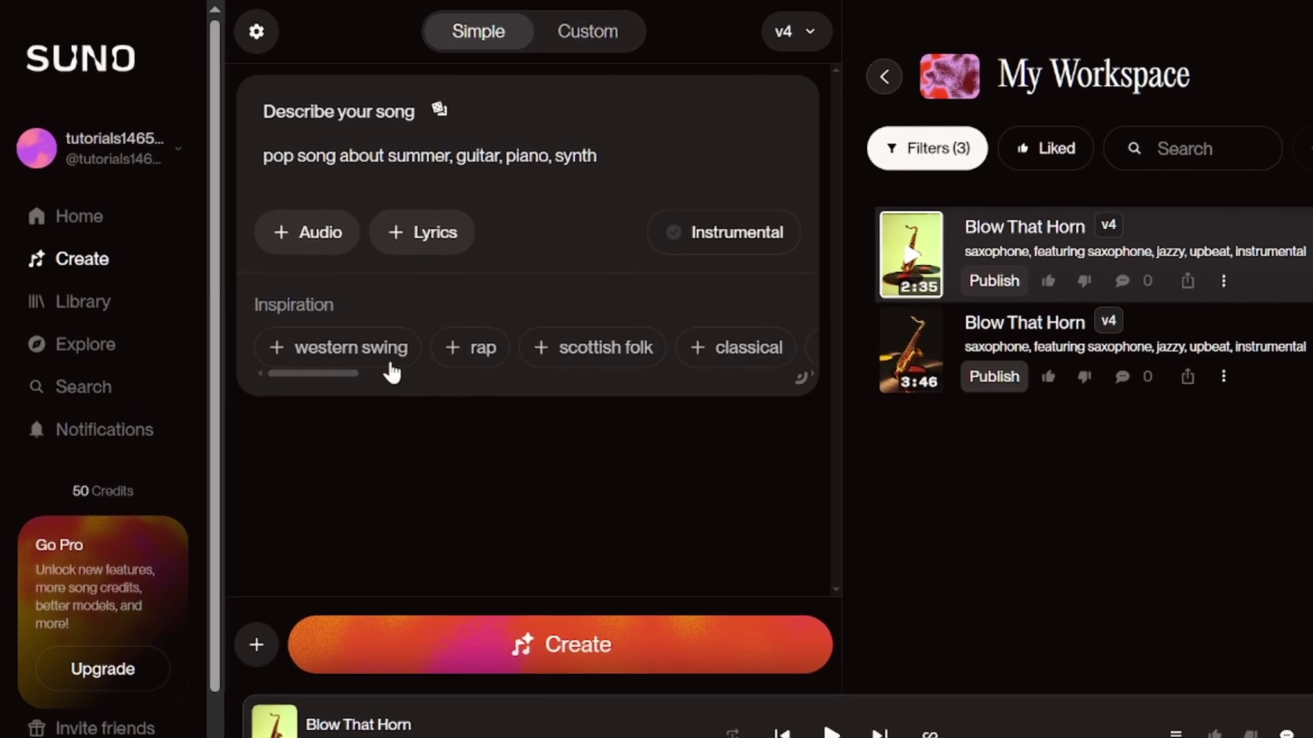
Look through the inspiration styles, enlarge the description box and generate the song
{"action": "left_click_drag", "start_coordinate": [337, 374], "coordinate": [799, 393]}
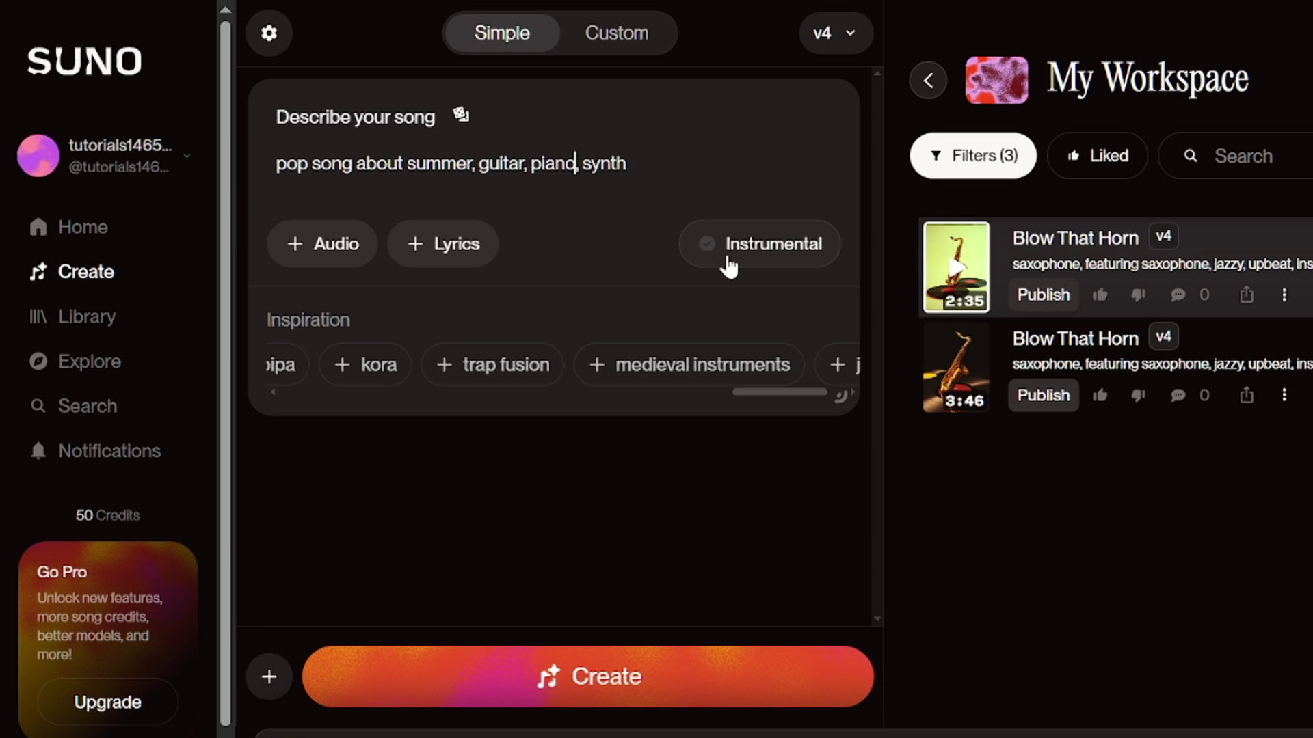
{"action": "left_click_drag", "start_coordinate": [842, 397], "coordinate": [877, 405]}
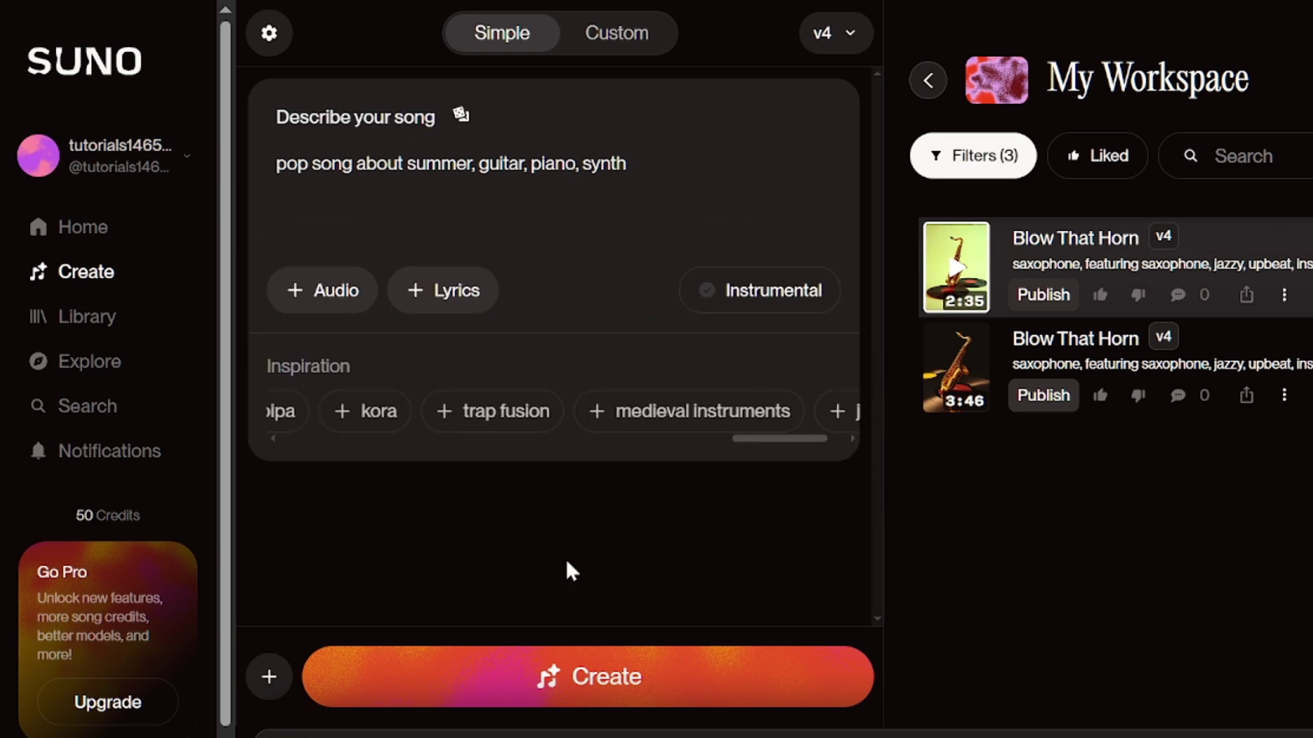
{"action": "left_click", "coordinate": [532, 696]}
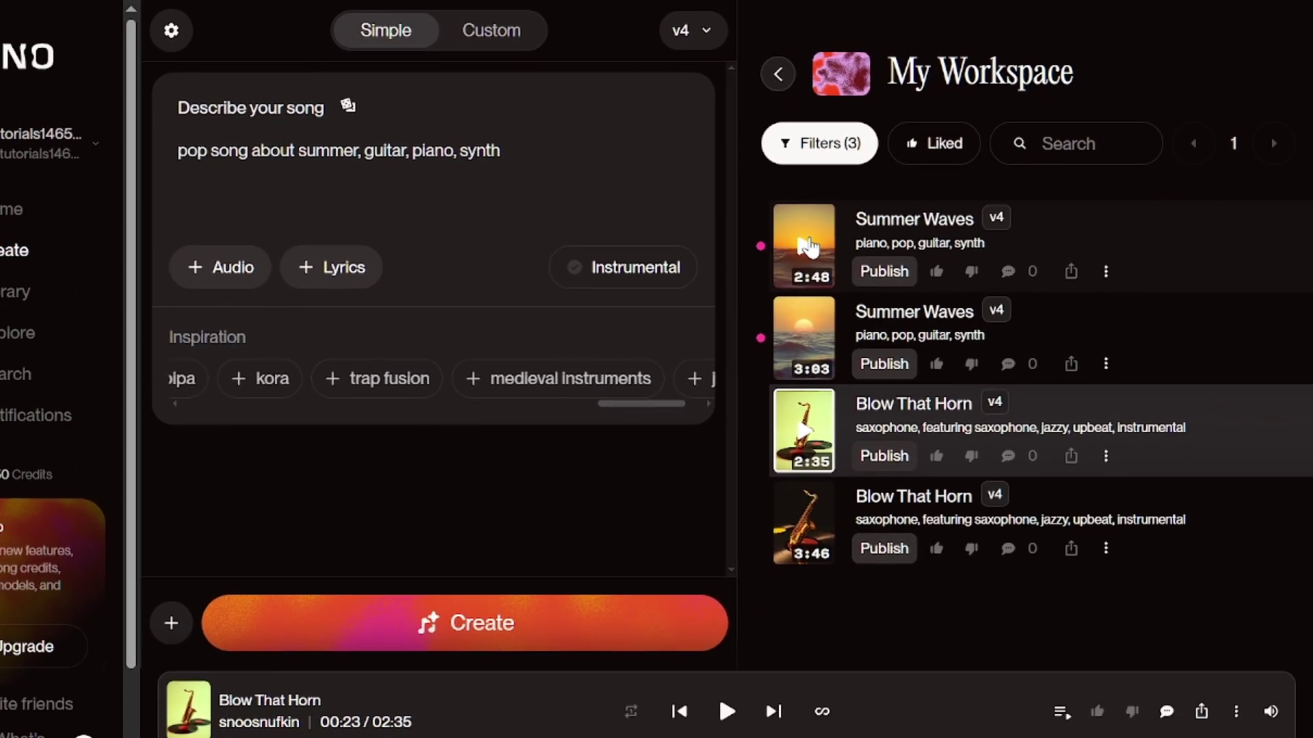
Preview the 2:48 Summer Waves song at several points up to near its end and close the song details
{"action": "left_click", "coordinate": [809, 247]}
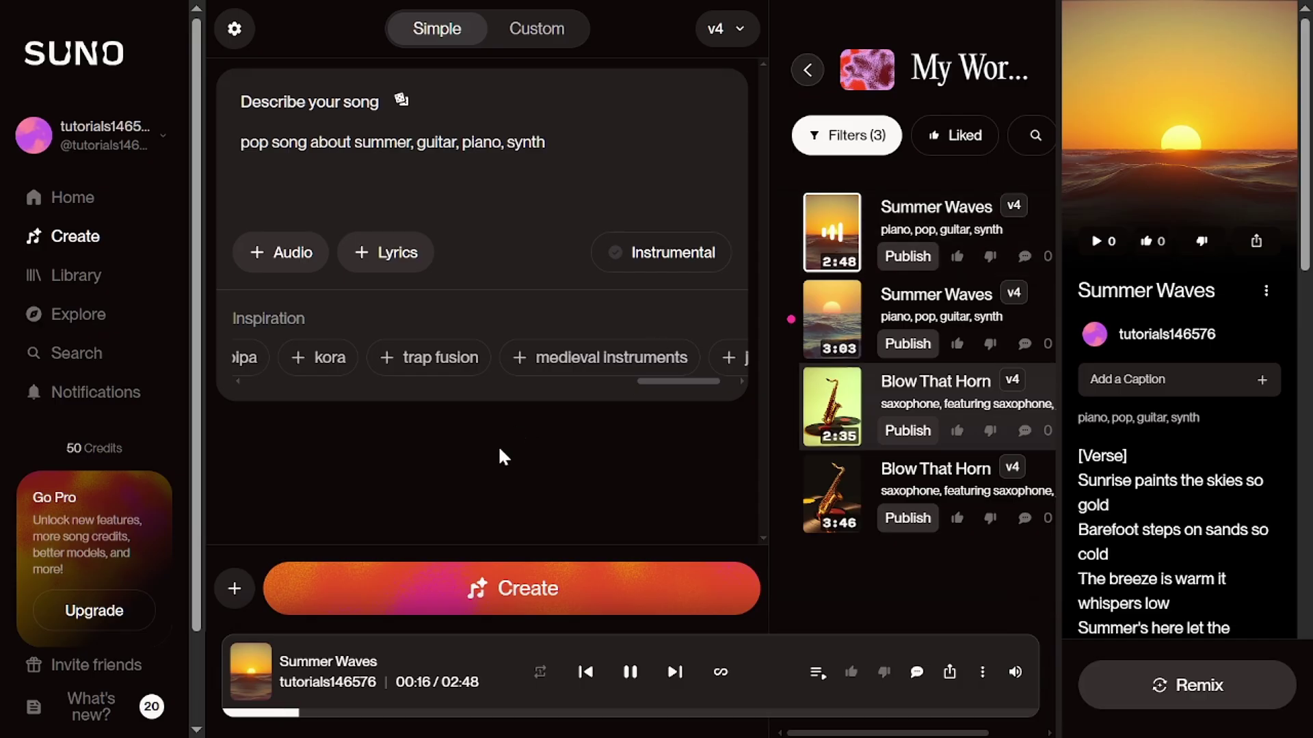
{"action": "left_click", "coordinate": [466, 714]}
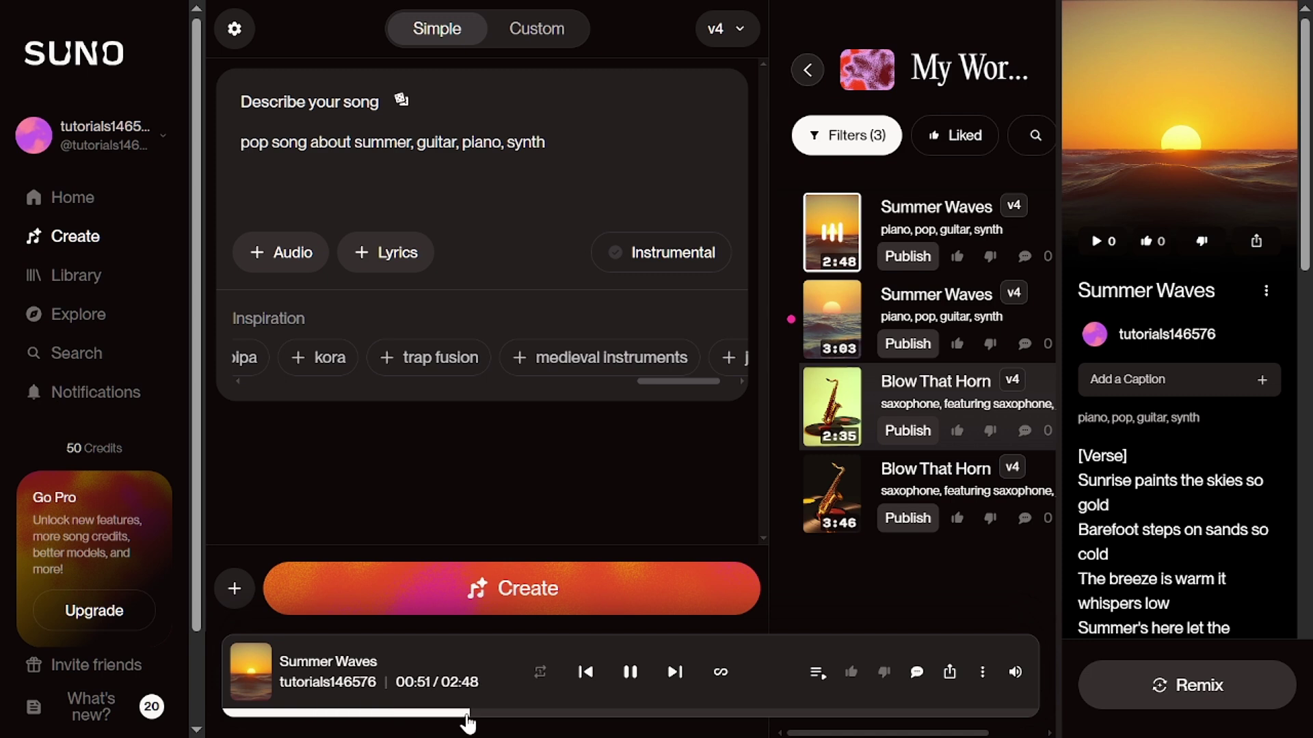
{"action": "left_click", "coordinate": [650, 714]}
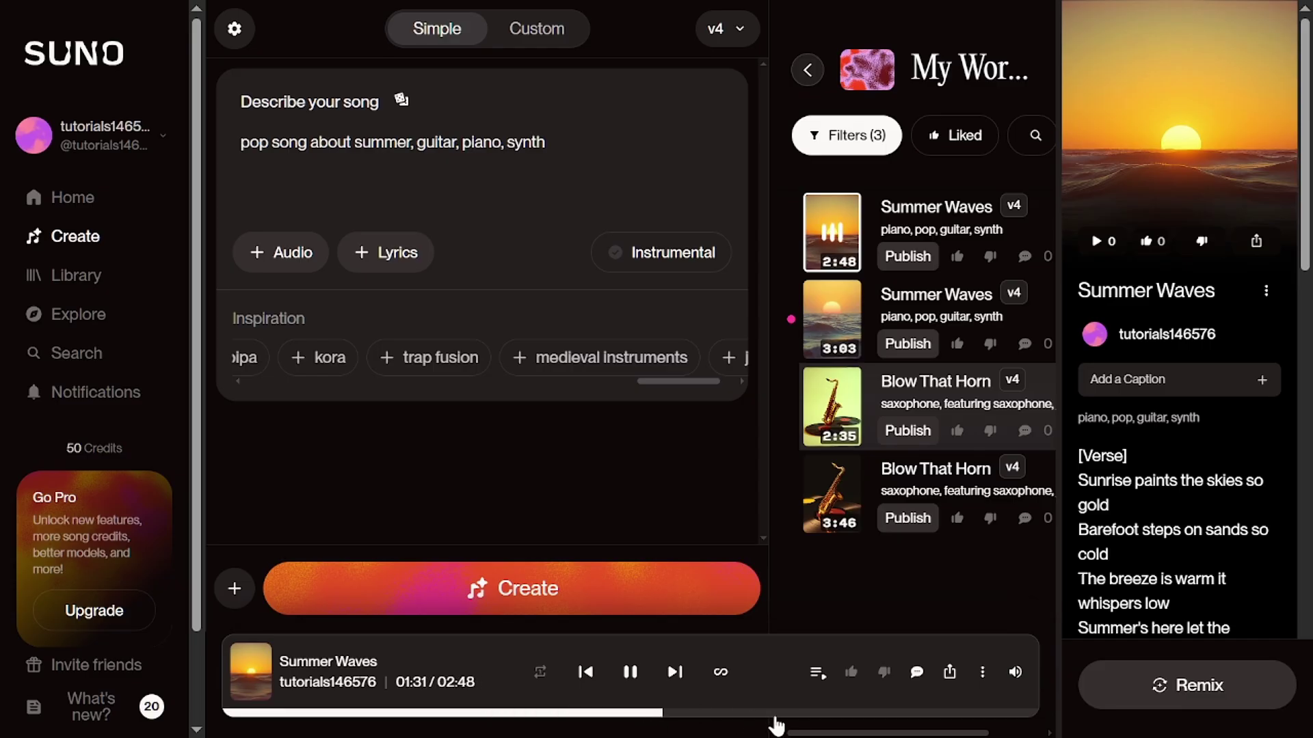
{"action": "left_click", "coordinate": [835, 714]}
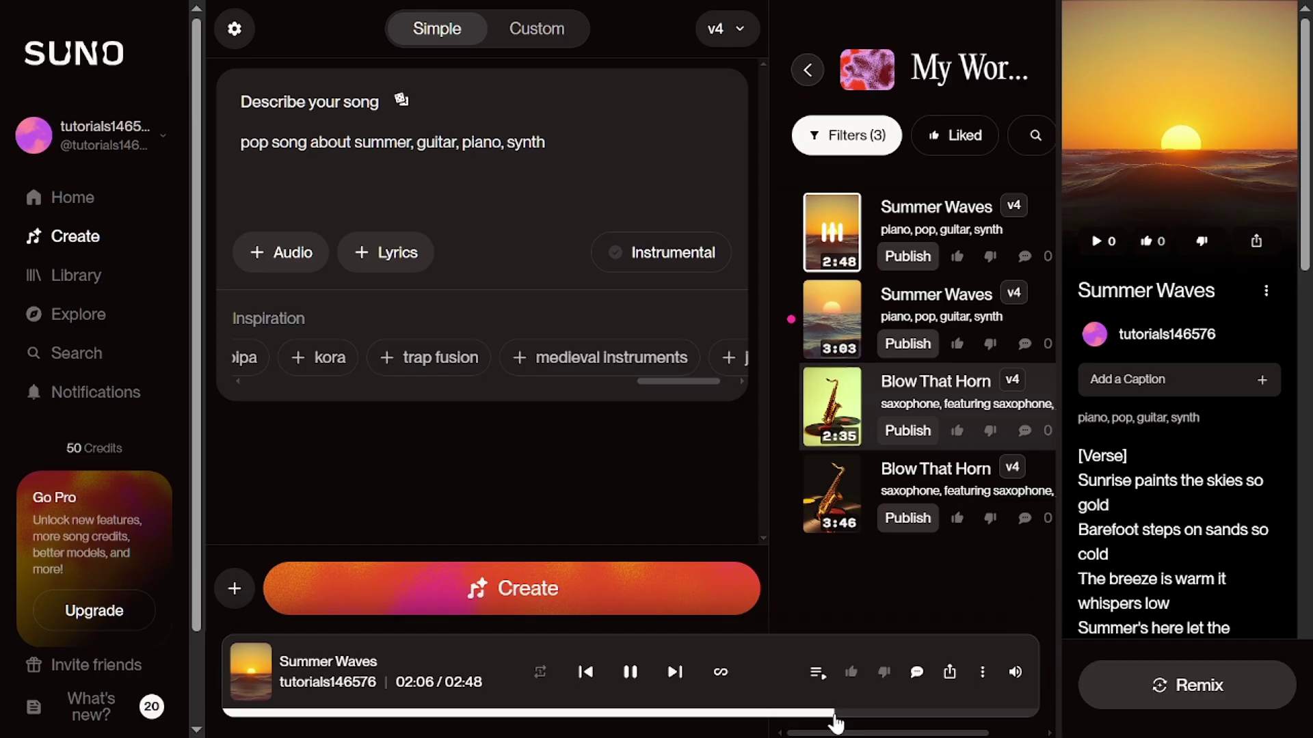
{"action": "left_click", "coordinate": [935, 715]}
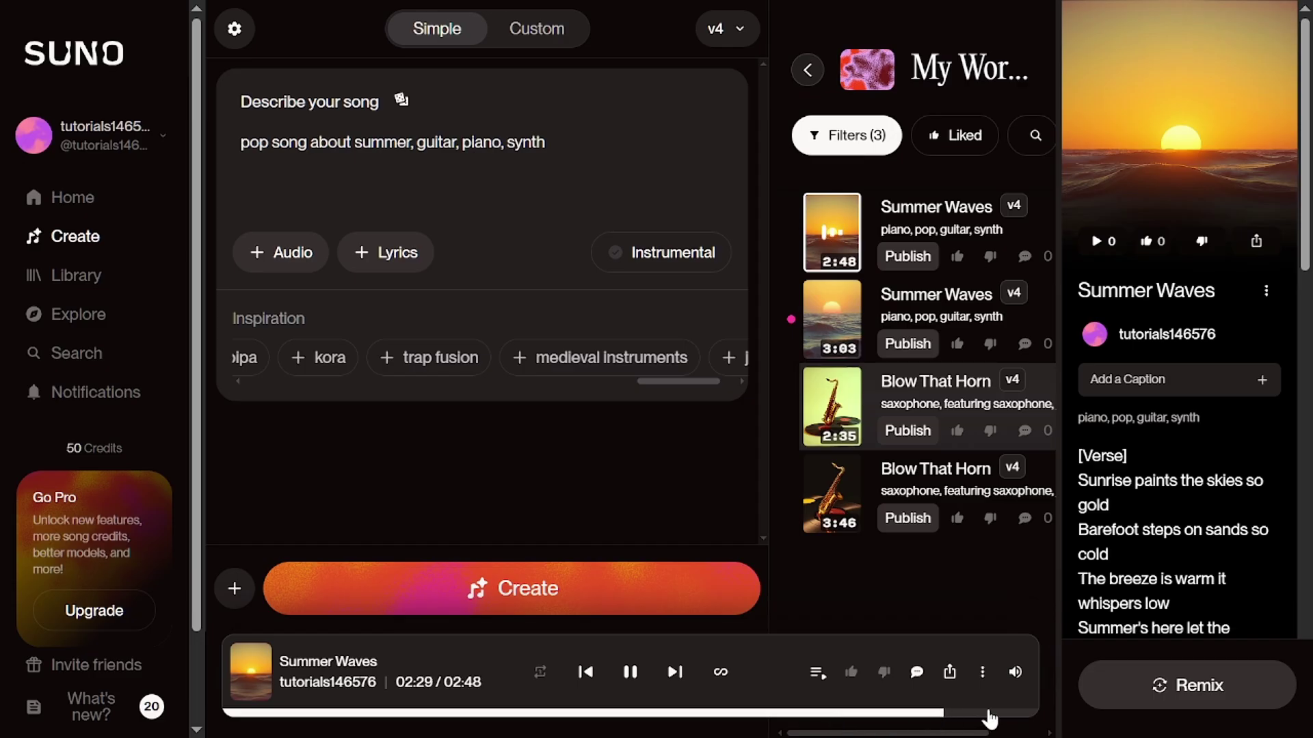
{"action": "left_click", "coordinate": [989, 714]}
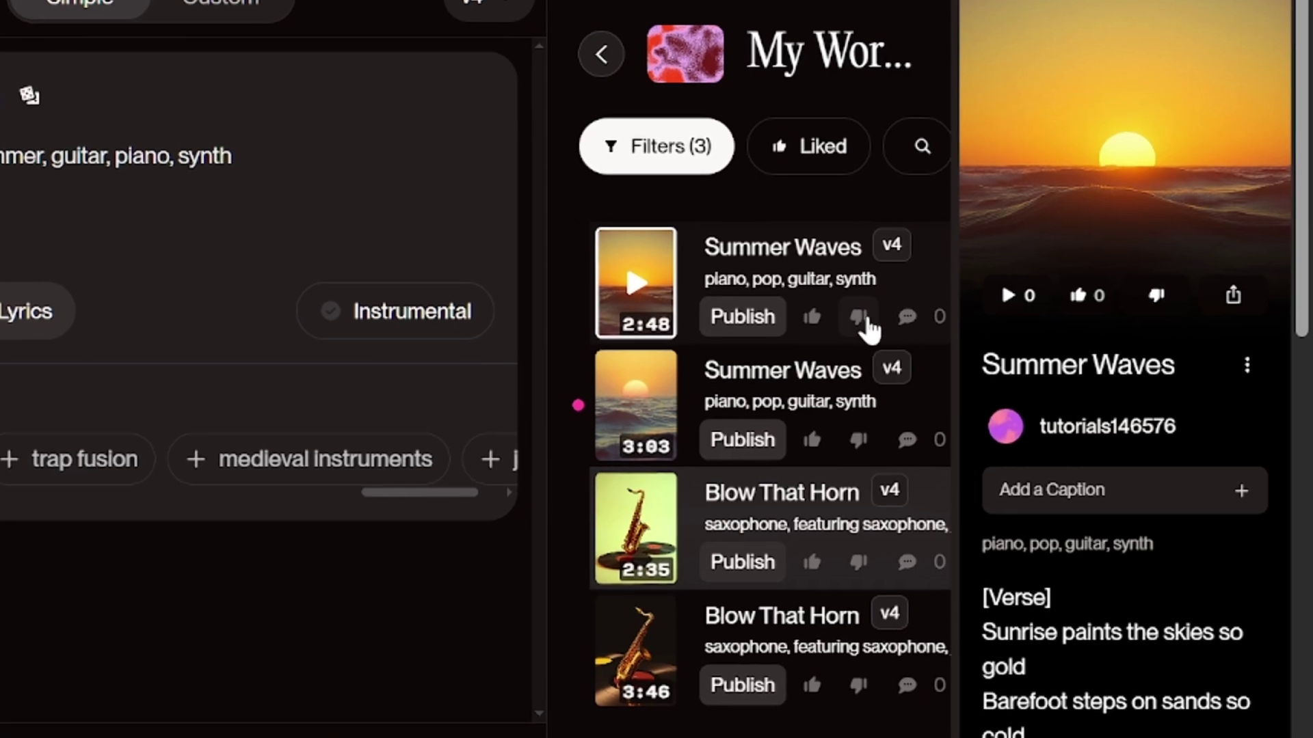
{"action": "left_click", "coordinate": [1265, 24]}
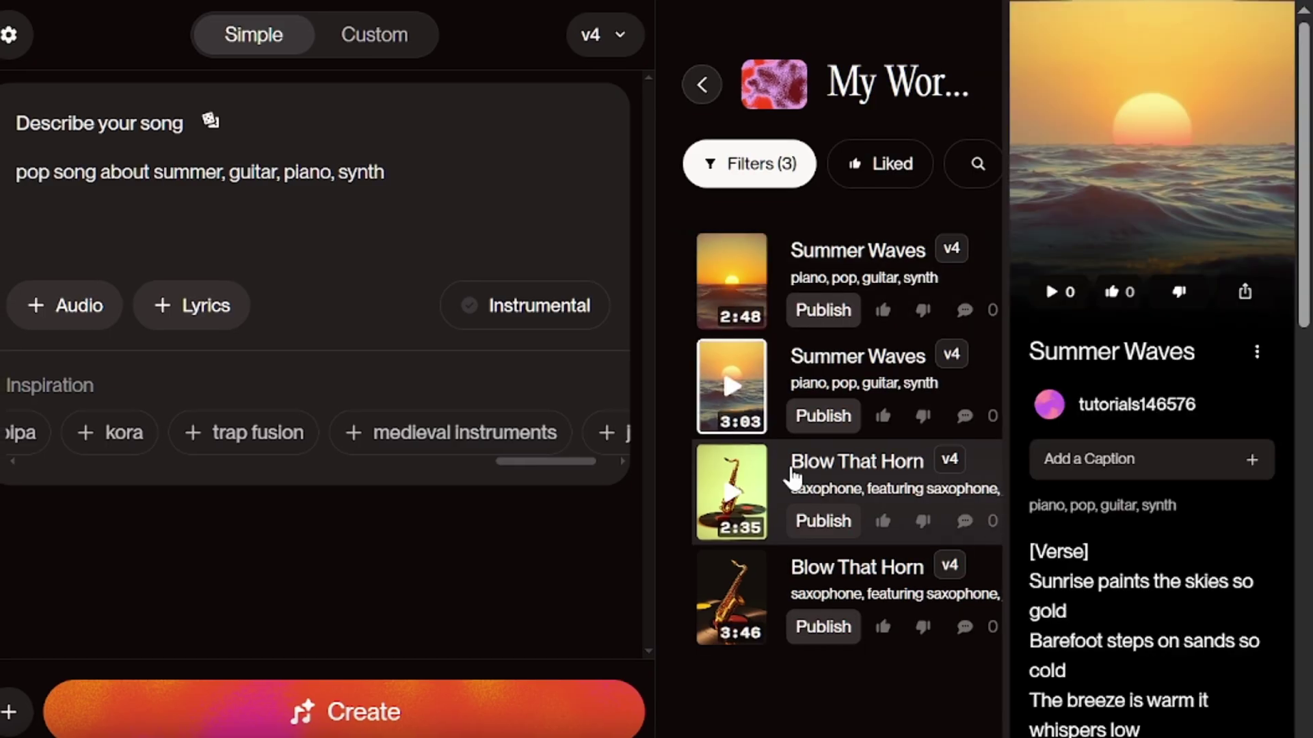
{"action": "left_click", "coordinate": [1275, 41]}
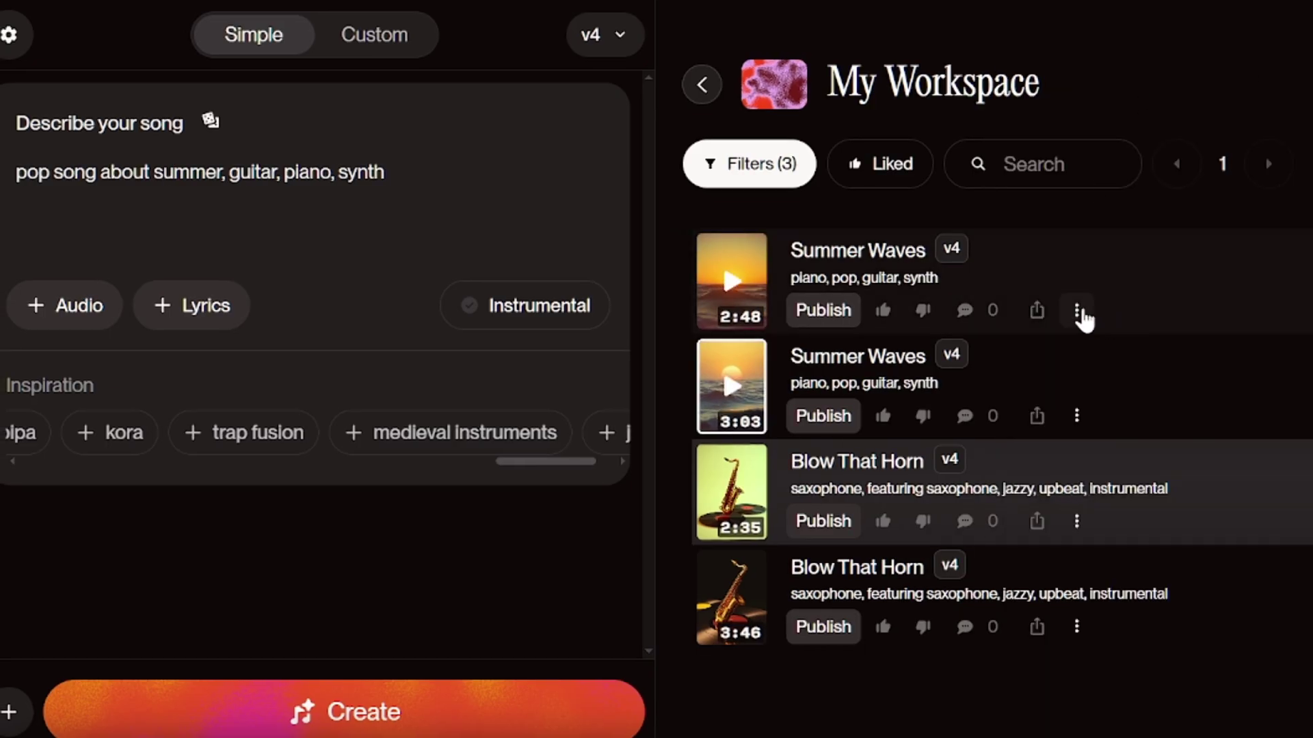
Open the 2:48 Summer Waves song for remixing as a cover
{"action": "left_click", "coordinate": [1077, 310]}
{"action": "mouse_move", "coordinate": [930, 30]}
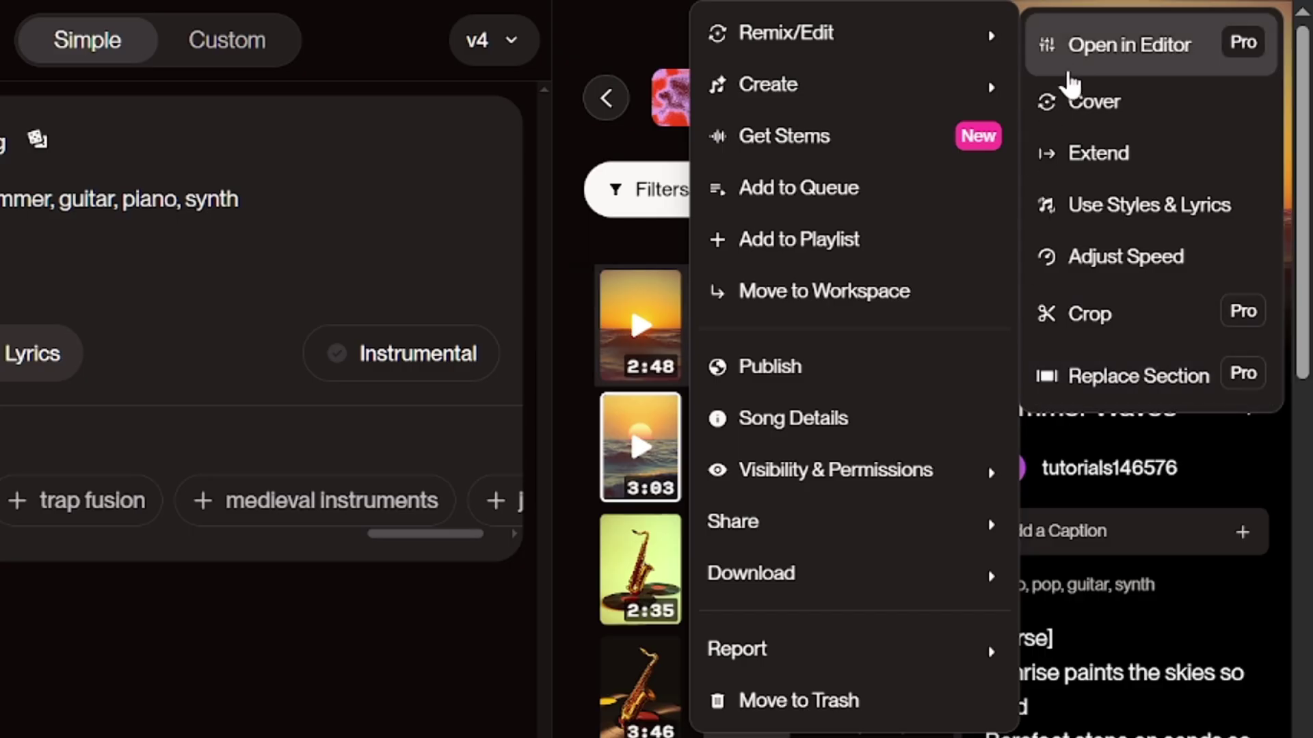
{"action": "left_click", "coordinate": [1087, 101]}
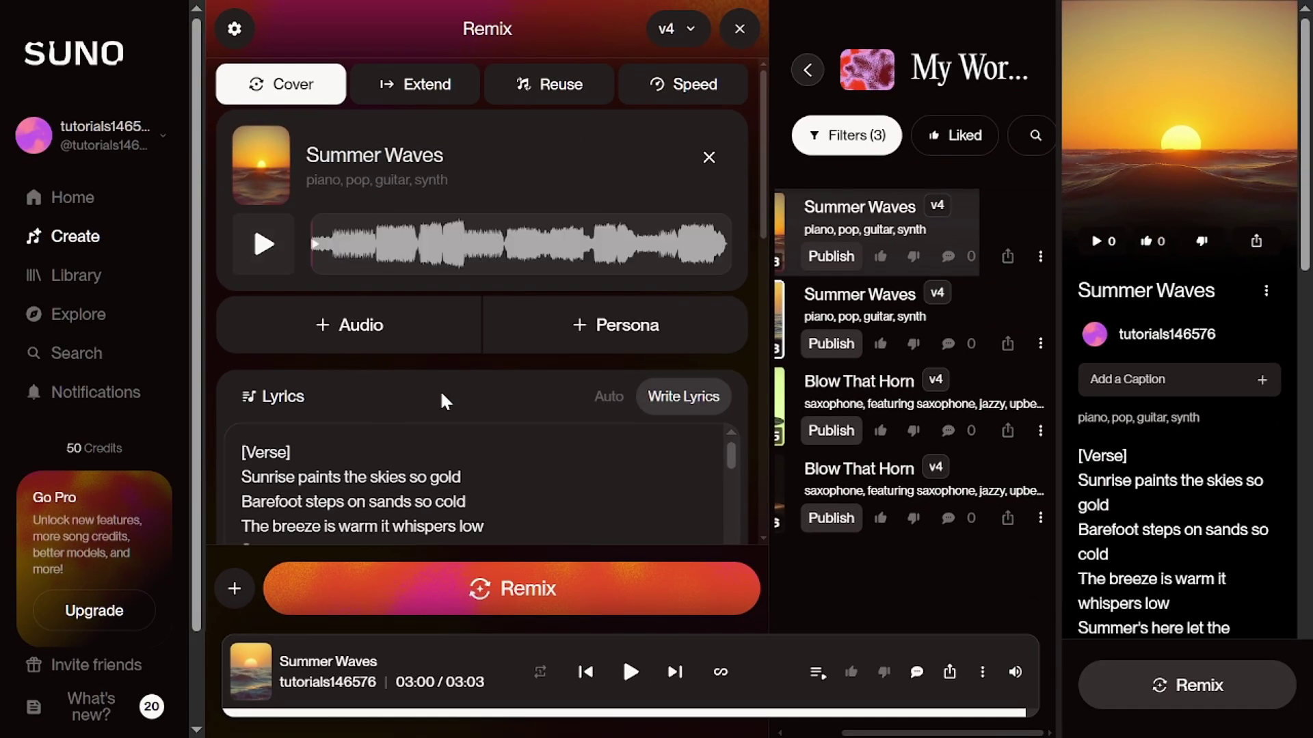
Review the cover's lyrics, styles and advanced options, and generate the Summer Waves cover
{"action": "scroll", "coordinate": [440, 389], "scroll_direction": "down", "scroll_amount": 8}
{"action": "left_click", "coordinate": [717, 343]}
{"action": "scroll", "coordinate": [410, 315], "scroll_direction": "down", "scroll_amount": 2}
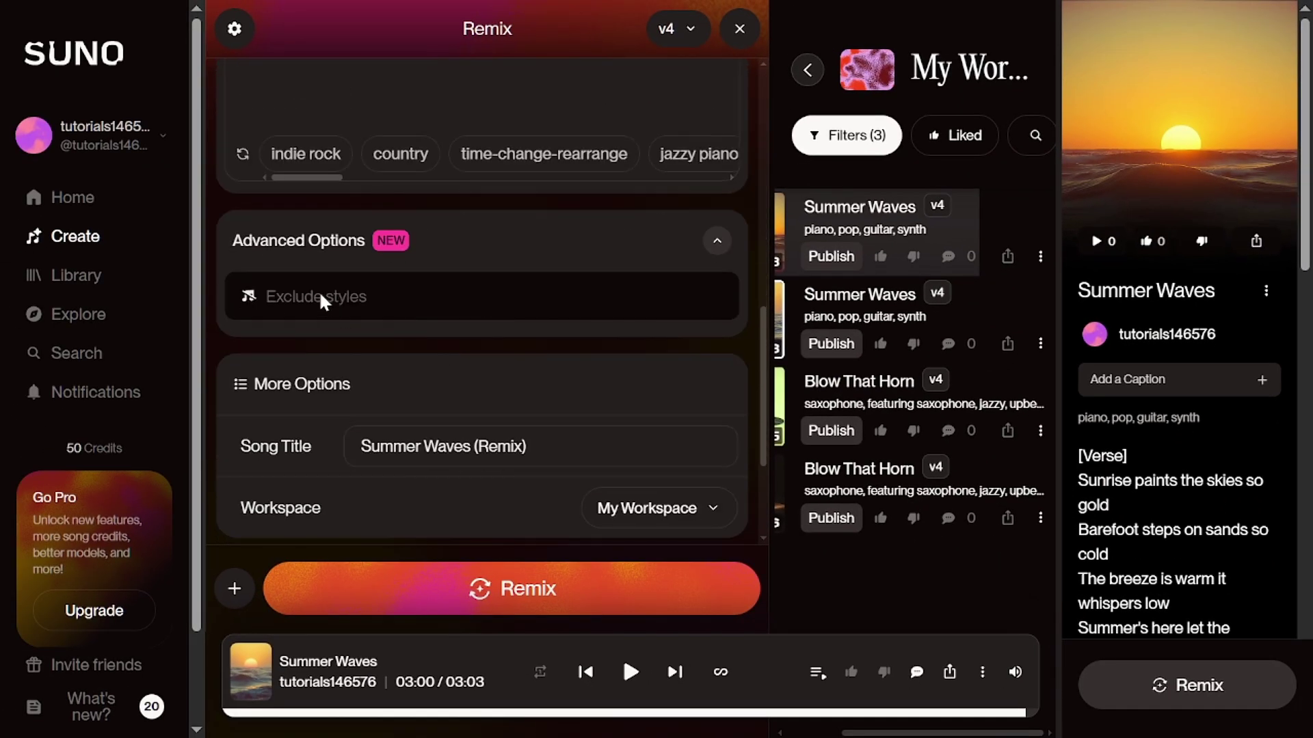
{"action": "scroll", "coordinate": [395, 408], "scroll_direction": "up", "scroll_amount": 10}
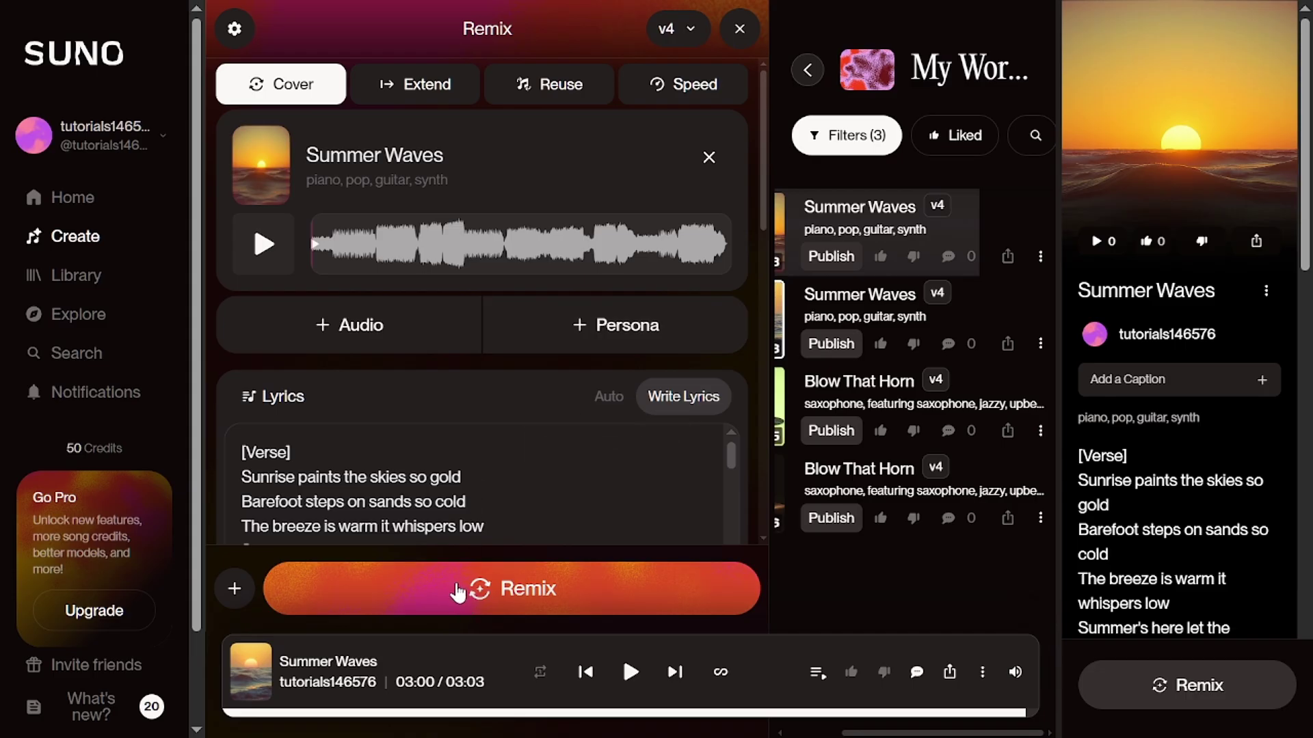
{"action": "left_click", "coordinate": [463, 588]}
Listen to both Summer Waves (Remix) versions, skipping ahead in the 2:31 one
{"action": "left_click", "coordinate": [835, 235]}
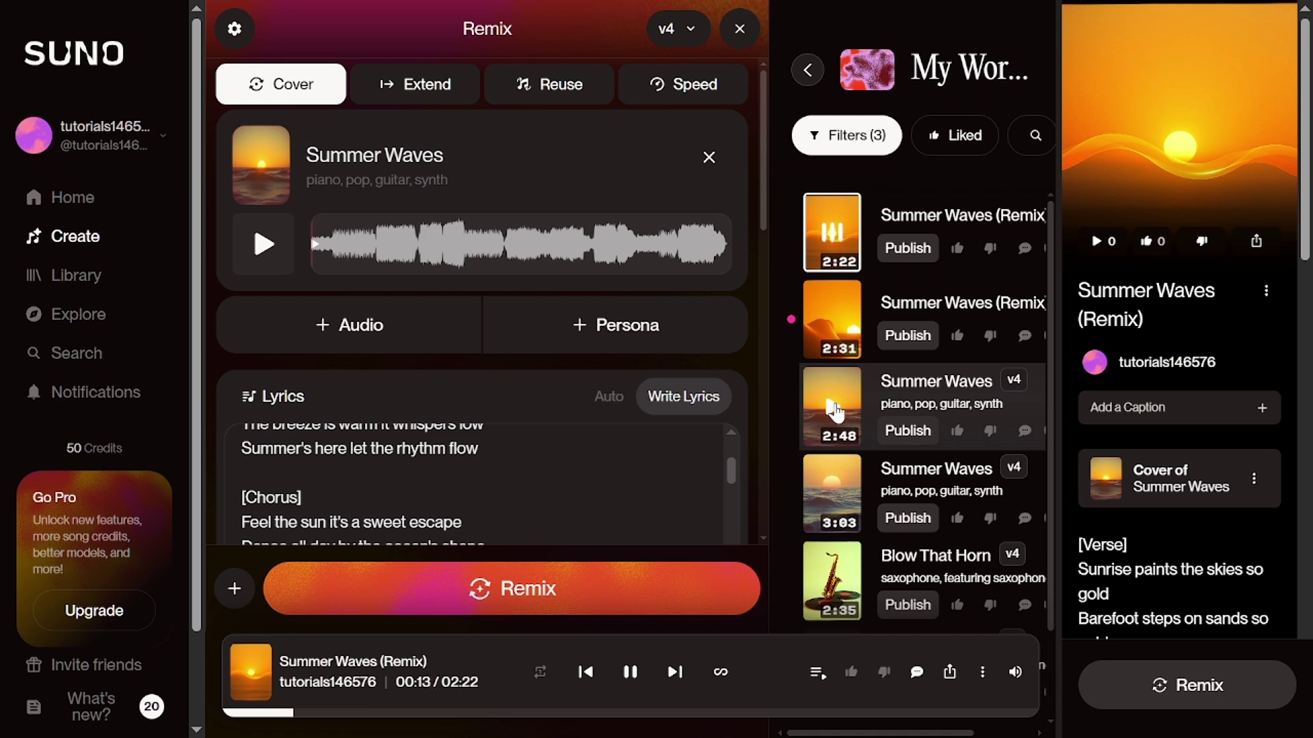
{"action": "left_click", "coordinate": [832, 320]}
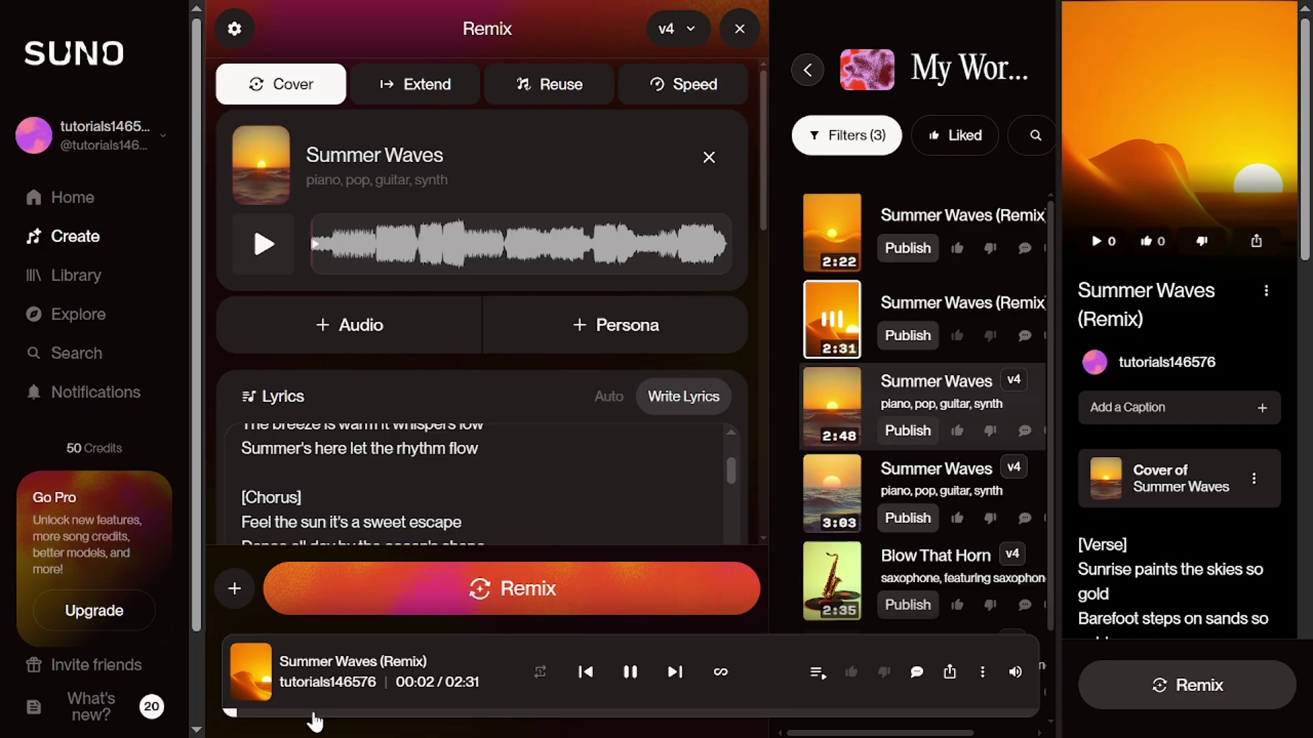
{"action": "left_click", "coordinate": [314, 714]}
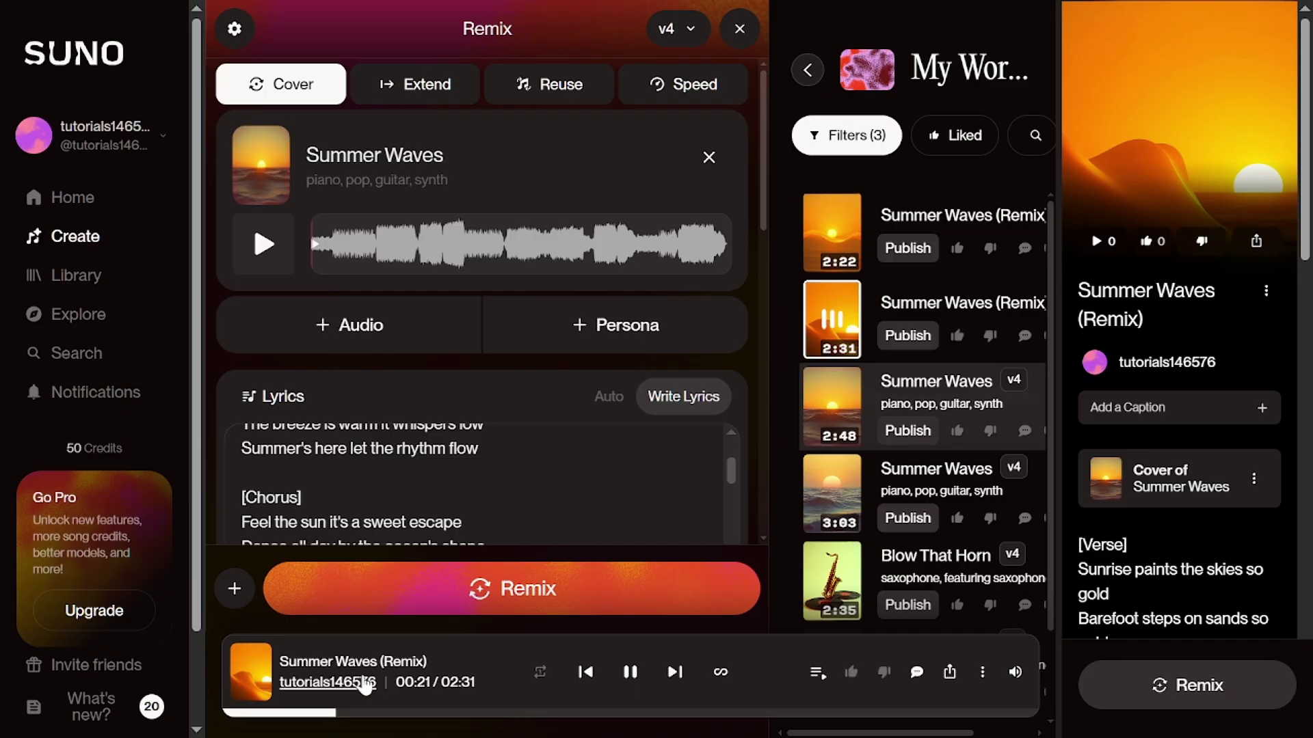
{"action": "left_click", "coordinate": [415, 713]}
Open the remix lyrics for line-by-line editing and have the four lines of the first verse rewritten
{"action": "scroll", "coordinate": [725, 373], "scroll_direction": "down", "scroll_amount": 5}
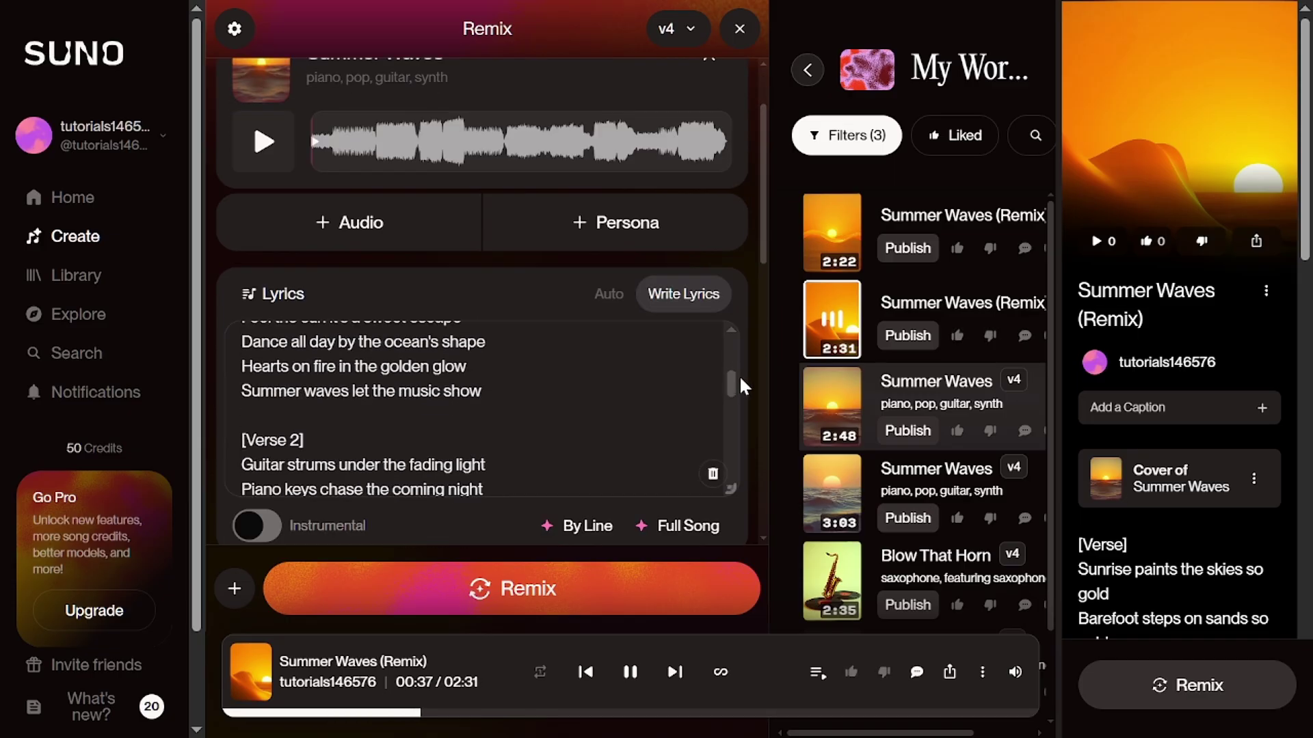
{"action": "scroll", "coordinate": [483, 444], "scroll_direction": "down", "scroll_amount": 10}
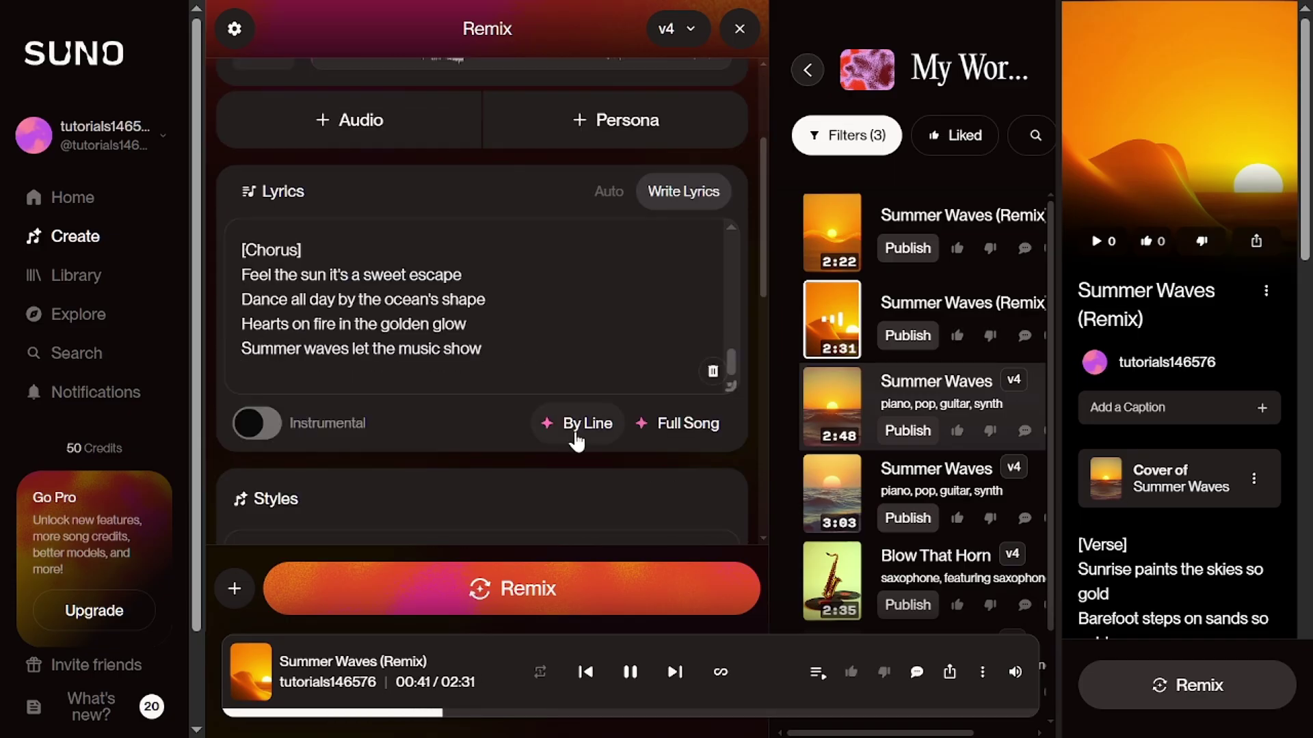
{"action": "left_click", "coordinate": [577, 425]}
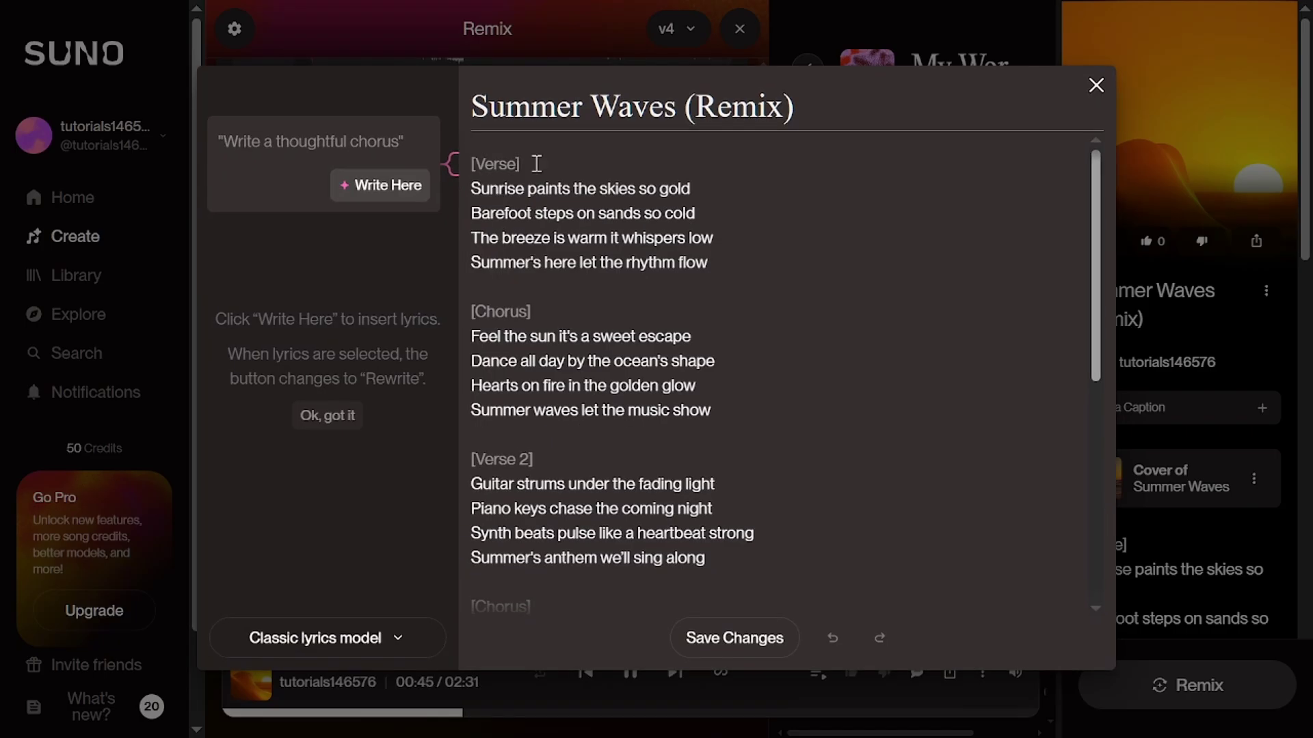
{"action": "left_click_drag", "start_coordinate": [471, 186], "coordinate": [709, 263]}
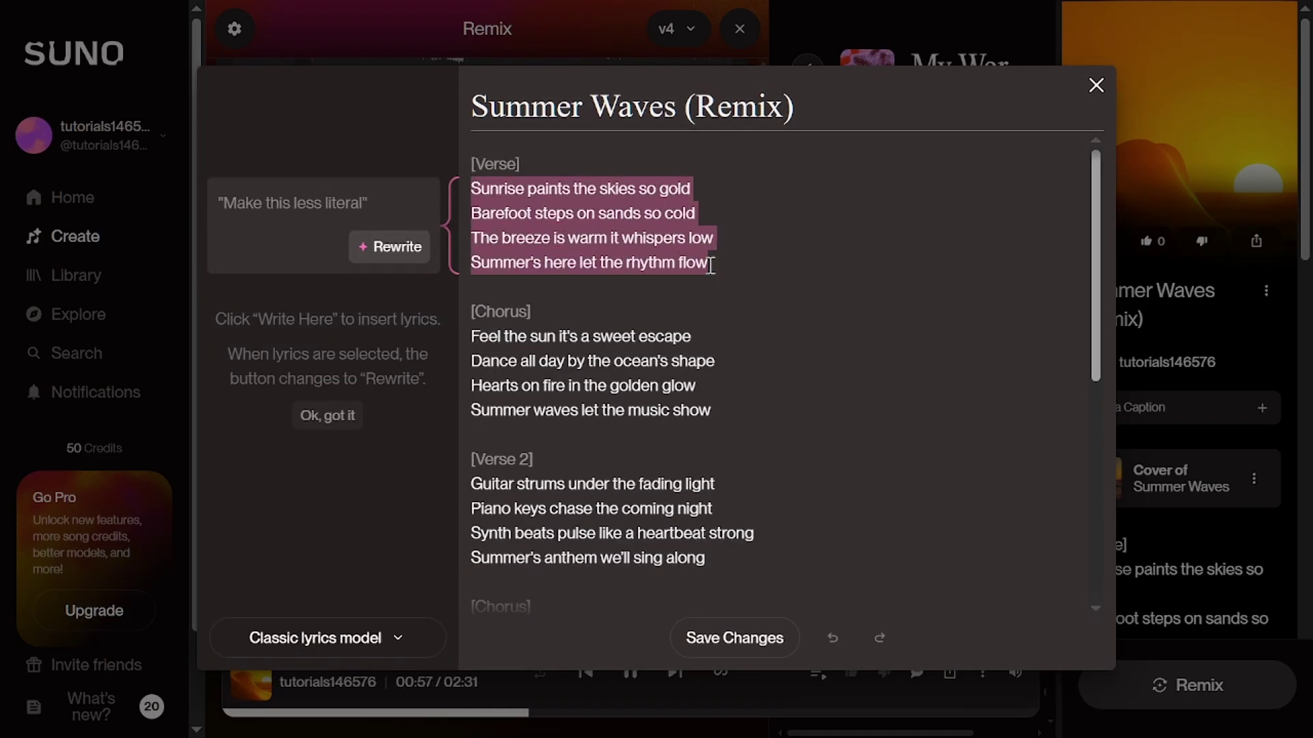
{"action": "left_click", "coordinate": [364, 250]}
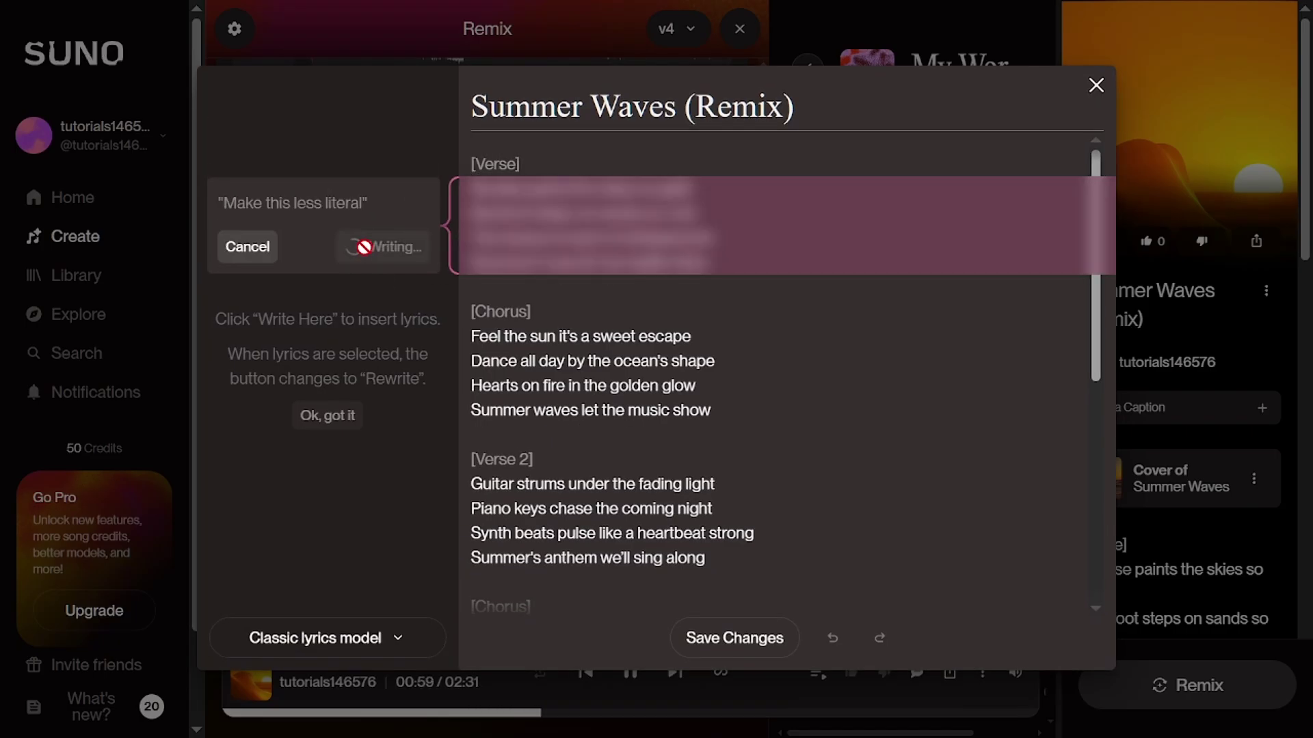
Insert generated lyrics at the first [Chorus] heading with the prompt "make it more authentic"
{"action": "left_click", "coordinate": [498, 313]}
{"action": "type", "text": "make it more authentic"}
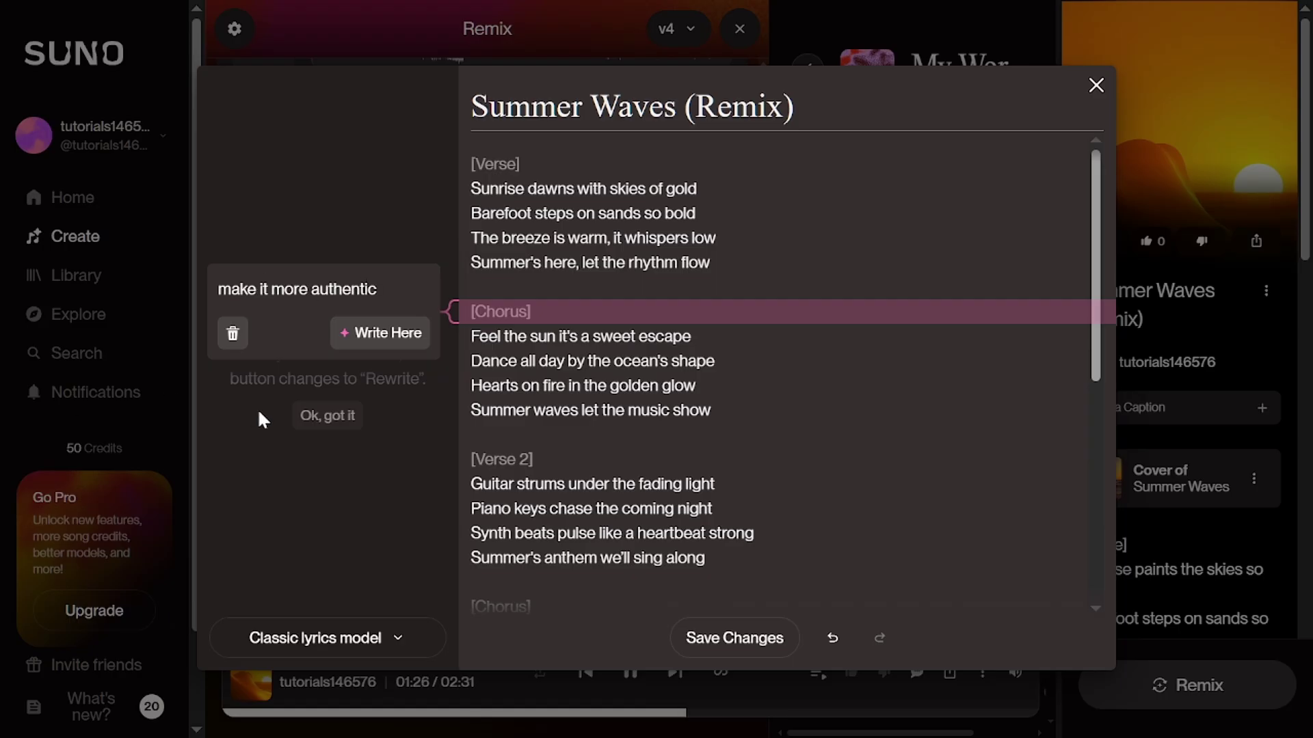
{"action": "left_click", "coordinate": [382, 334]}
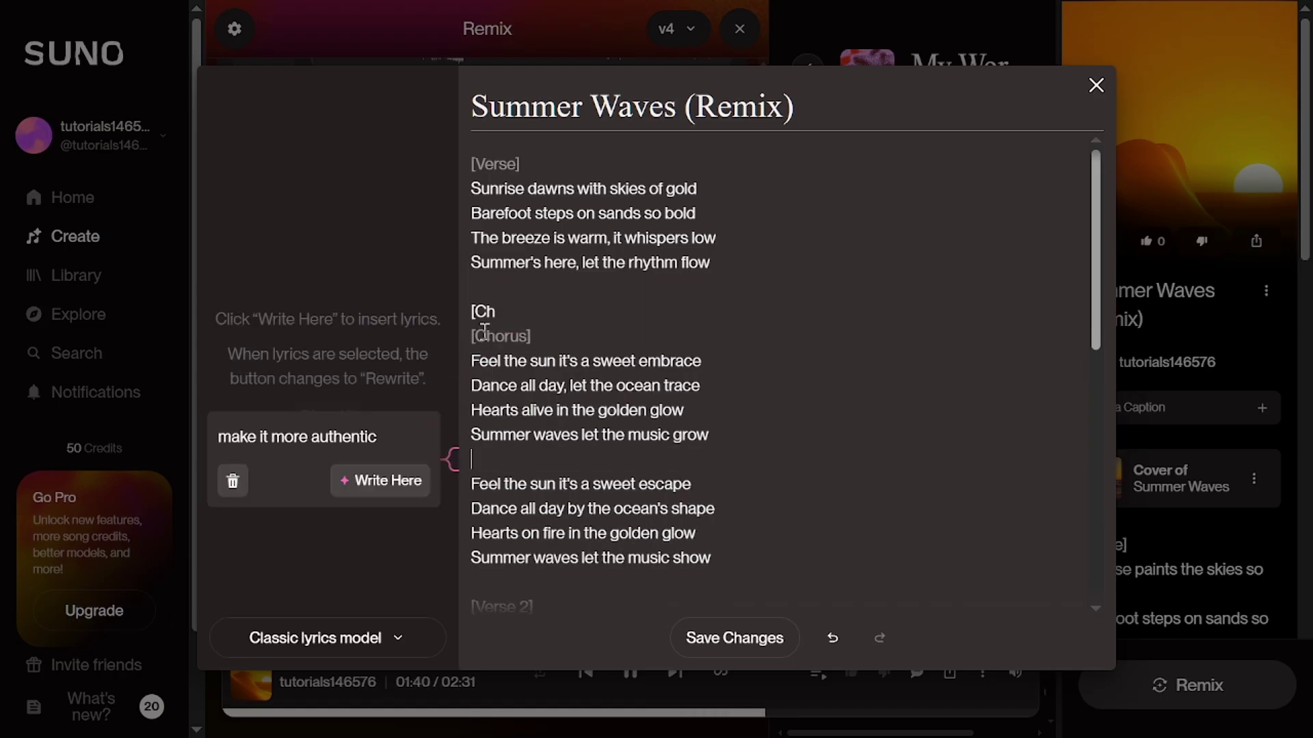
Delete the stray "[Ch" text and the four old chorus lines, and look at the full-song lyrics generator
{"action": "left_click", "coordinate": [577, 338]}
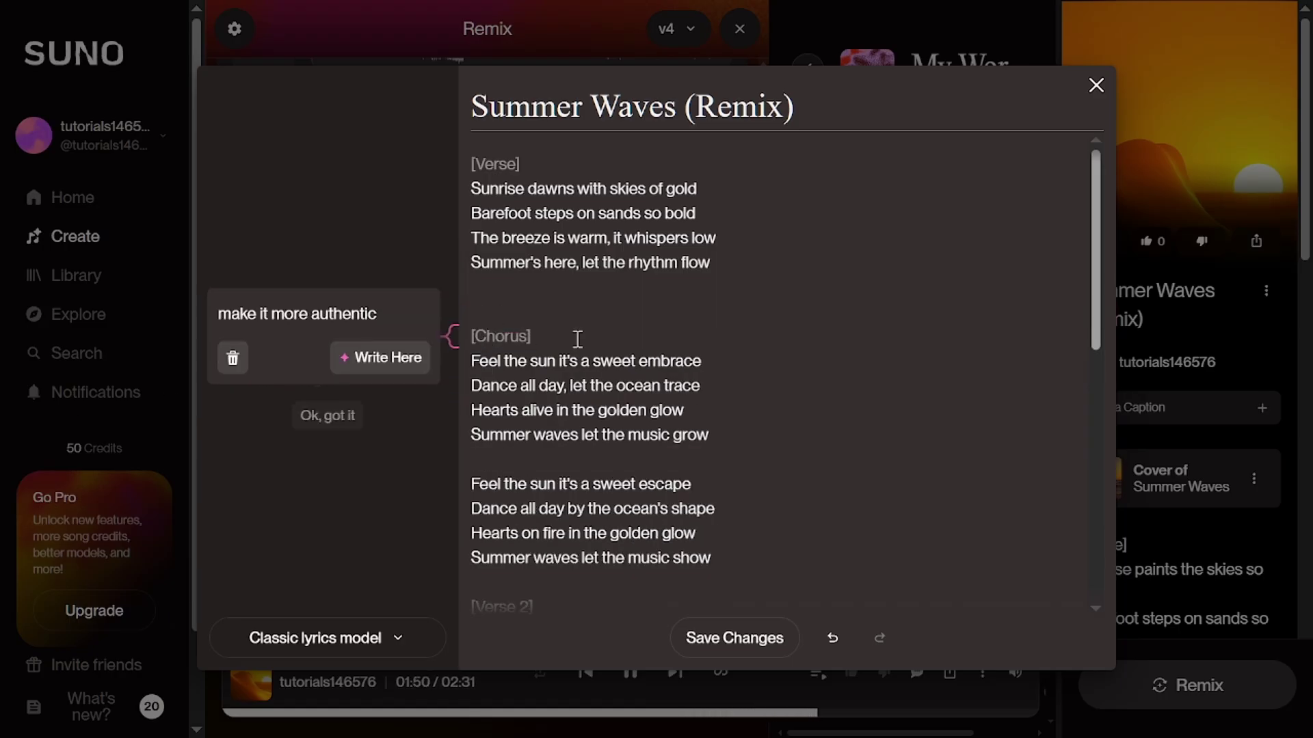
{"action": "left_click_drag", "start_coordinate": [713, 456], "coordinate": [466, 375]}
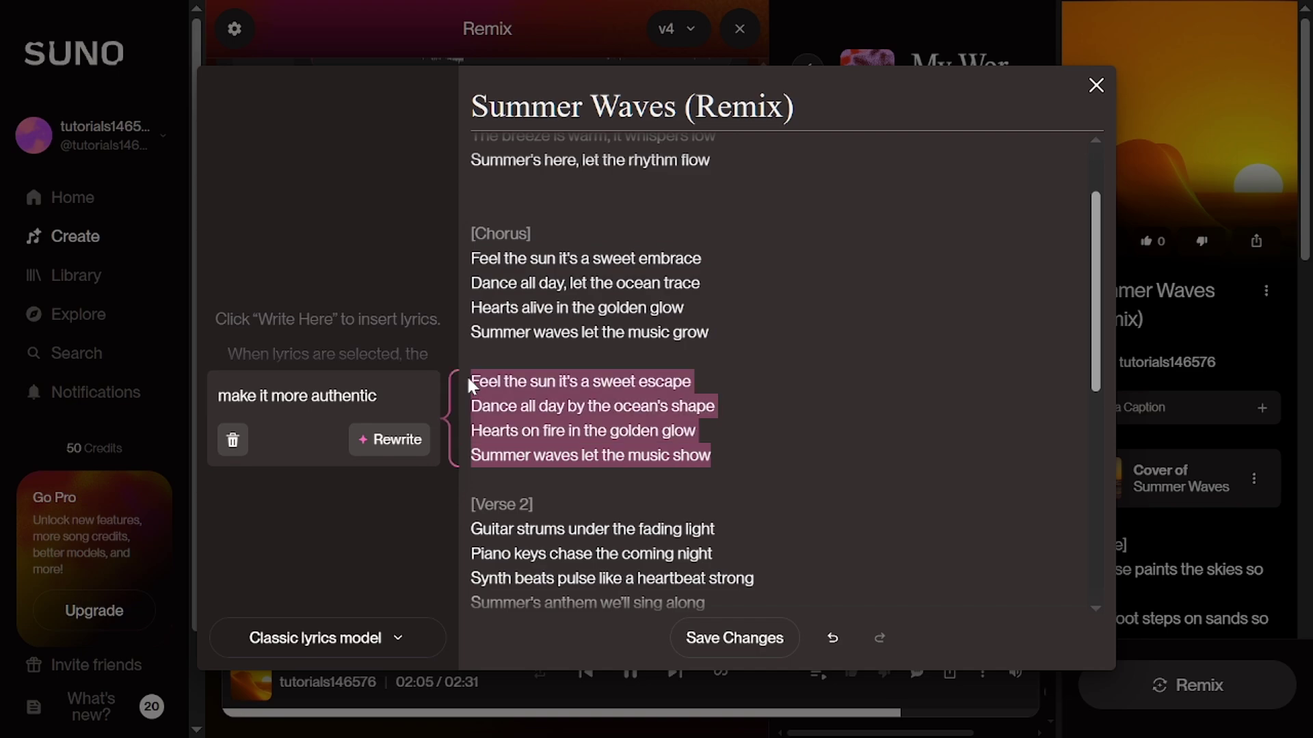
{"action": "key", "text": "BackSpace"}
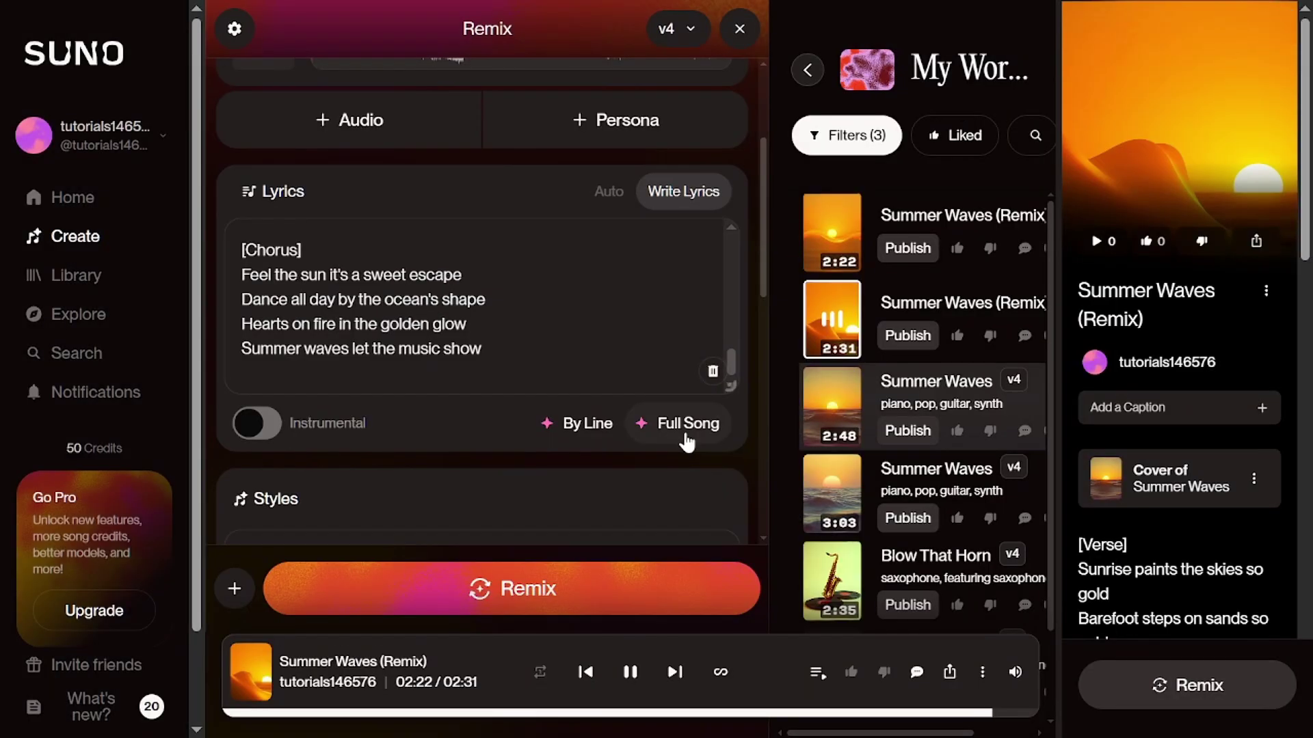
{"action": "left_click", "coordinate": [684, 425]}
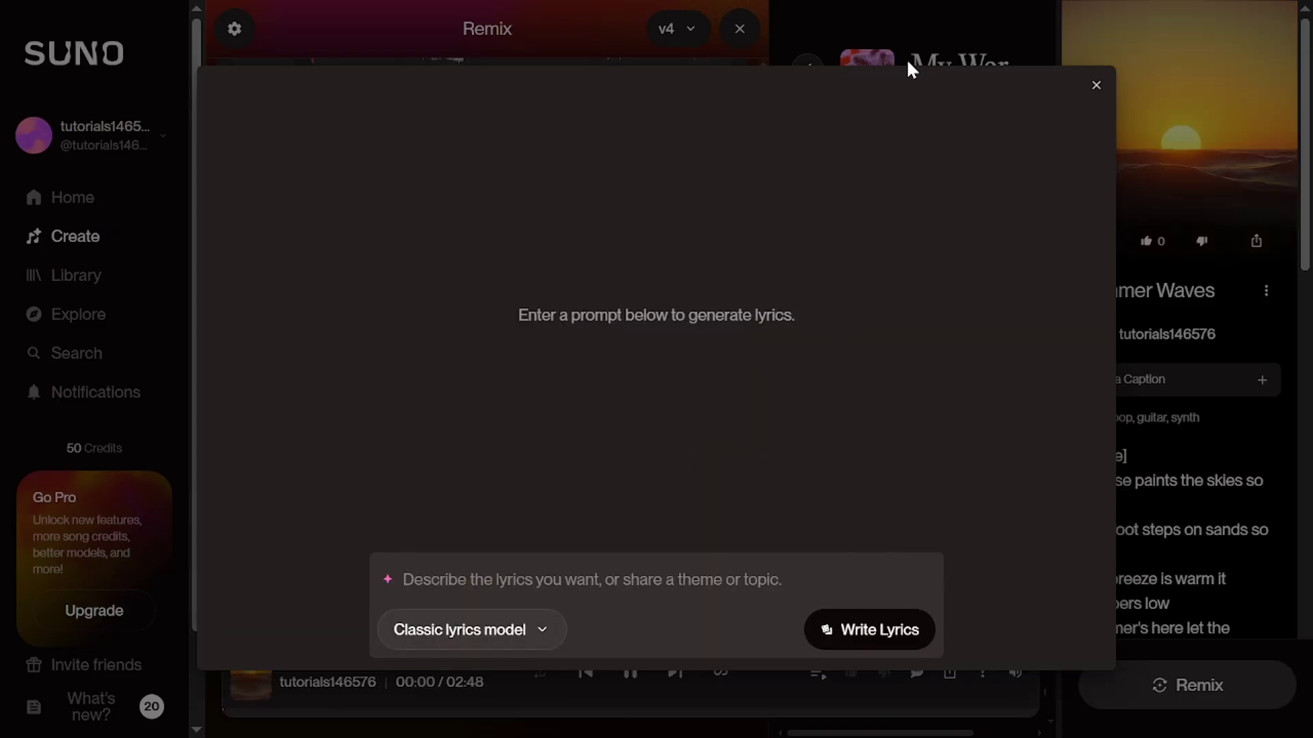
{"action": "left_click", "coordinate": [1096, 85]}
Set the remix to extend Summer Waves from 02:48 and make the extension instrumental
{"action": "left_click", "coordinate": [428, 89]}
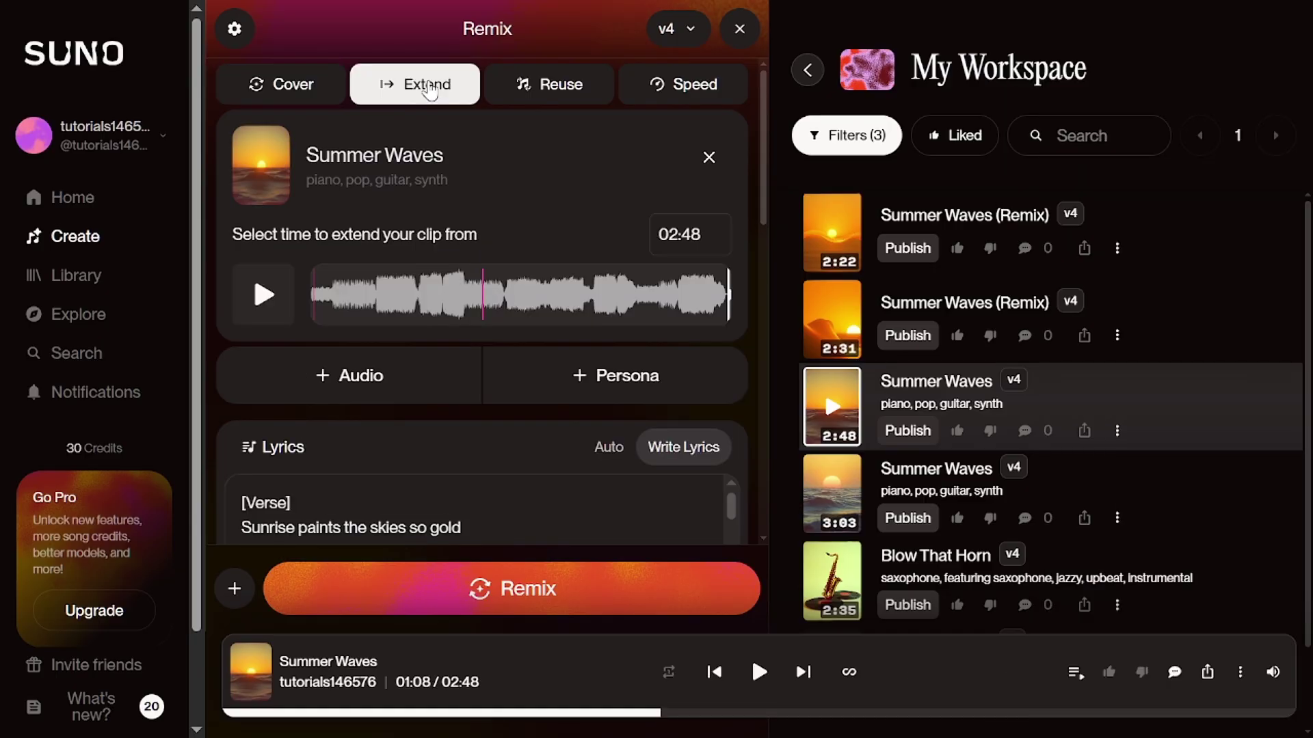
{"action": "left_click_drag", "start_coordinate": [486, 289], "coordinate": [716, 278]}
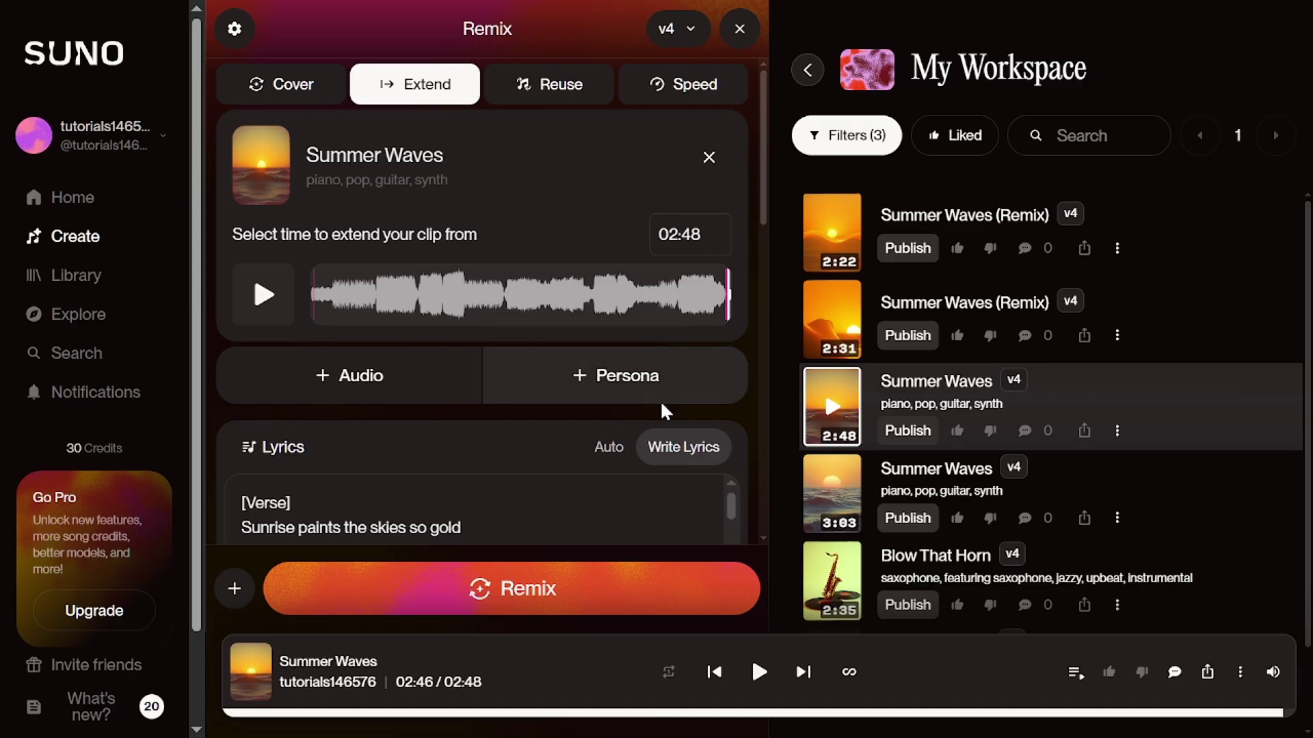
{"action": "scroll", "coordinate": [656, 403], "scroll_direction": "down", "scroll_amount": 3}
{"action": "left_click", "coordinate": [272, 474]}
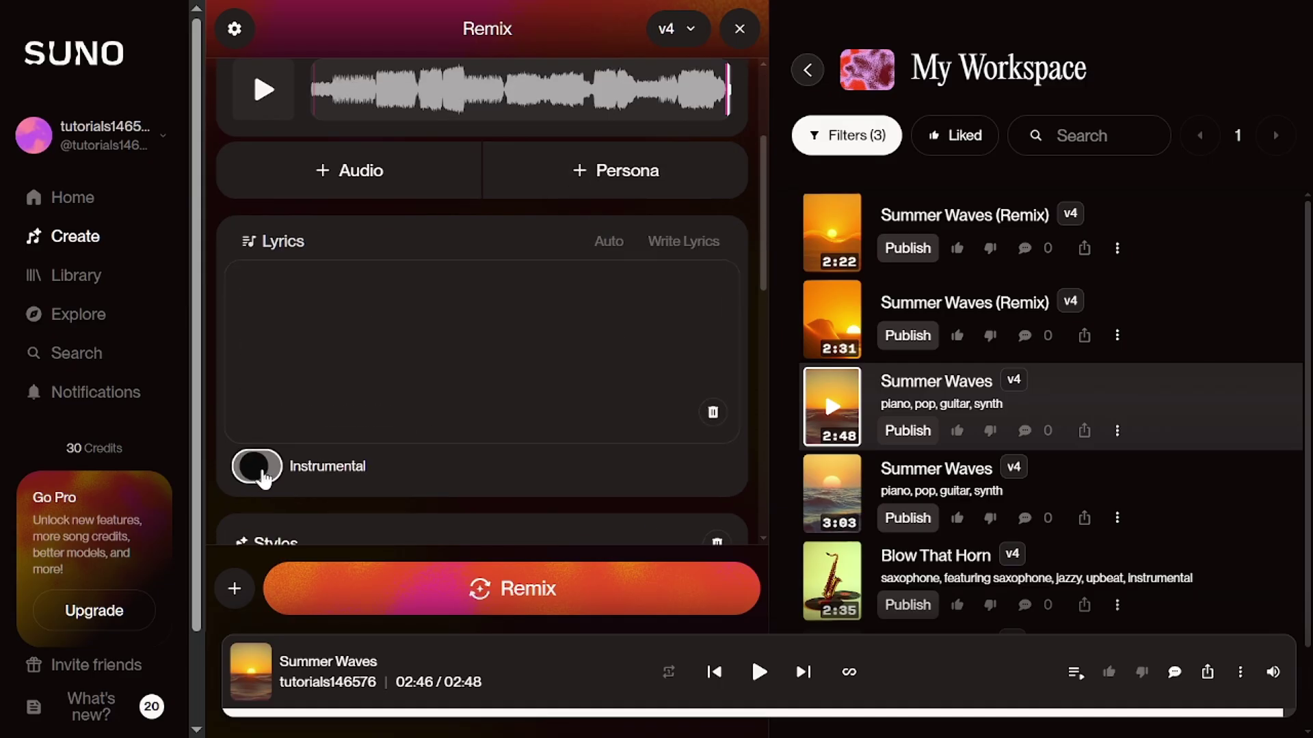
Shorten the extension's styles to "piano, synt" by removing pop and guitar
{"action": "scroll", "coordinate": [432, 238], "scroll_direction": "down", "scroll_amount": 2}
{"action": "double_click", "coordinate": [339, 282]}
{"action": "key", "text": "BackSpace"}
{"action": "key", "text": "BackSpace"}
{"action": "key", "text": "BackSpace"}
{"action": "key", "text": "BackSpace"}
{"action": "key", "text": "BackSpace"}
{"action": "key", "text": "BackSpace"}
{"action": "key", "text": "BackSpace"}
{"action": "key", "text": "BackSpace"}
Generate the instrumental extension of Summer Waves
{"action": "scroll", "coordinate": [525, 474], "scroll_direction": "up", "scroll_amount": 4}
{"action": "scroll", "coordinate": [525, 473], "scroll_direction": "up", "scroll_amount": 1}
{"action": "left_click", "coordinate": [519, 601]}
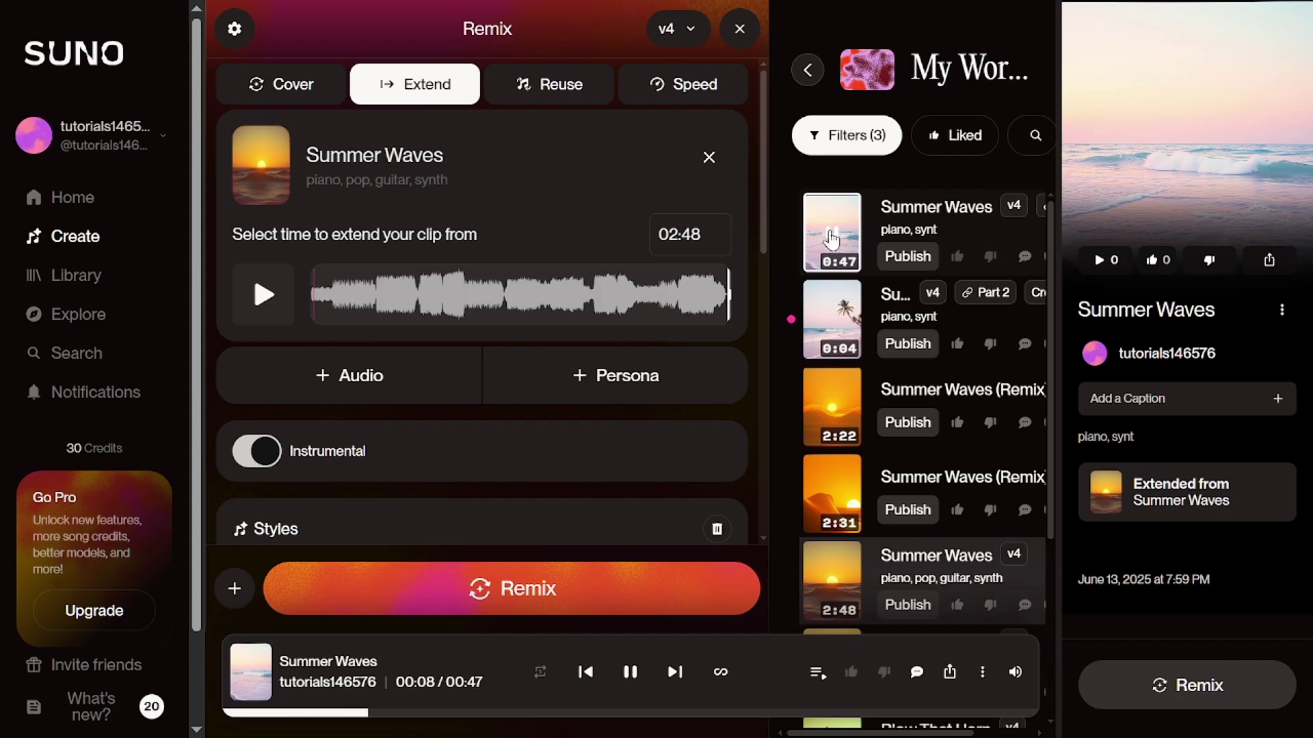
Pause playback and generate another instrumental extension of Summer Waves, starting from 01:00
{"action": "scroll", "coordinate": [454, 459], "scroll_direction": "down", "scroll_amount": 2}
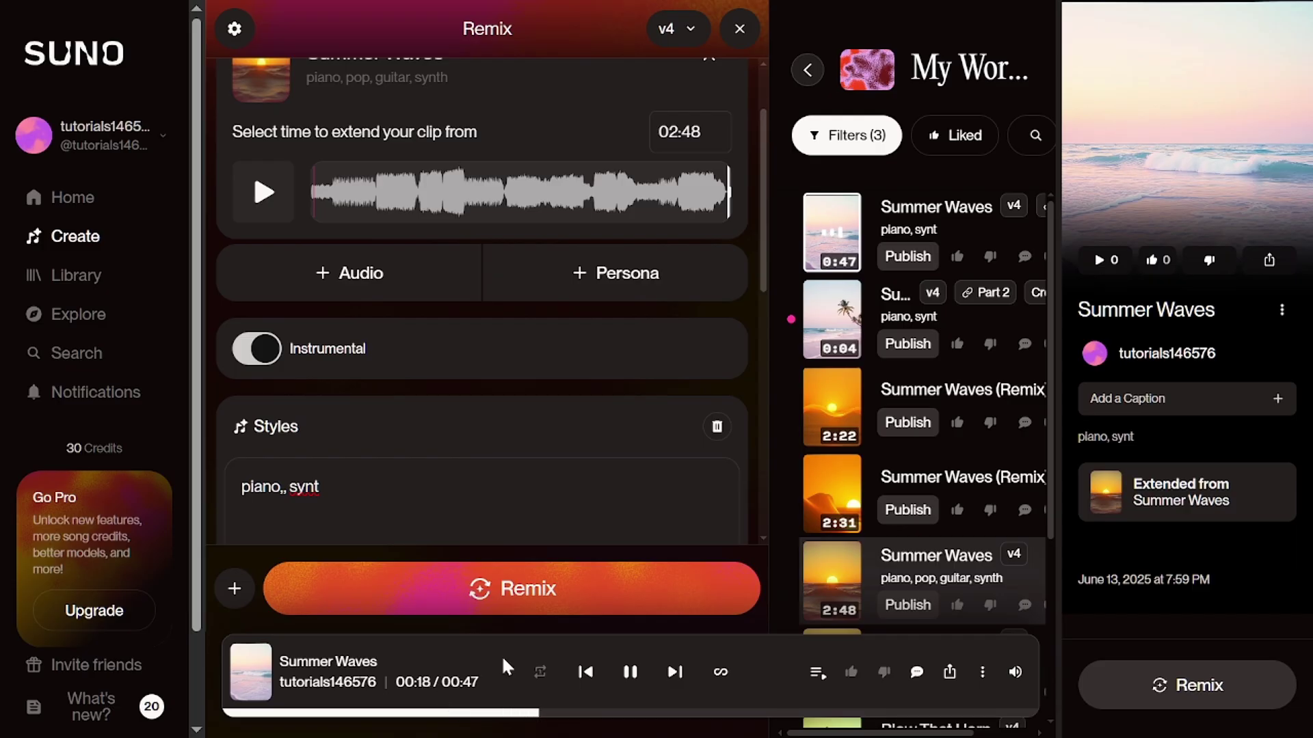
{"action": "left_click", "coordinate": [630, 673]}
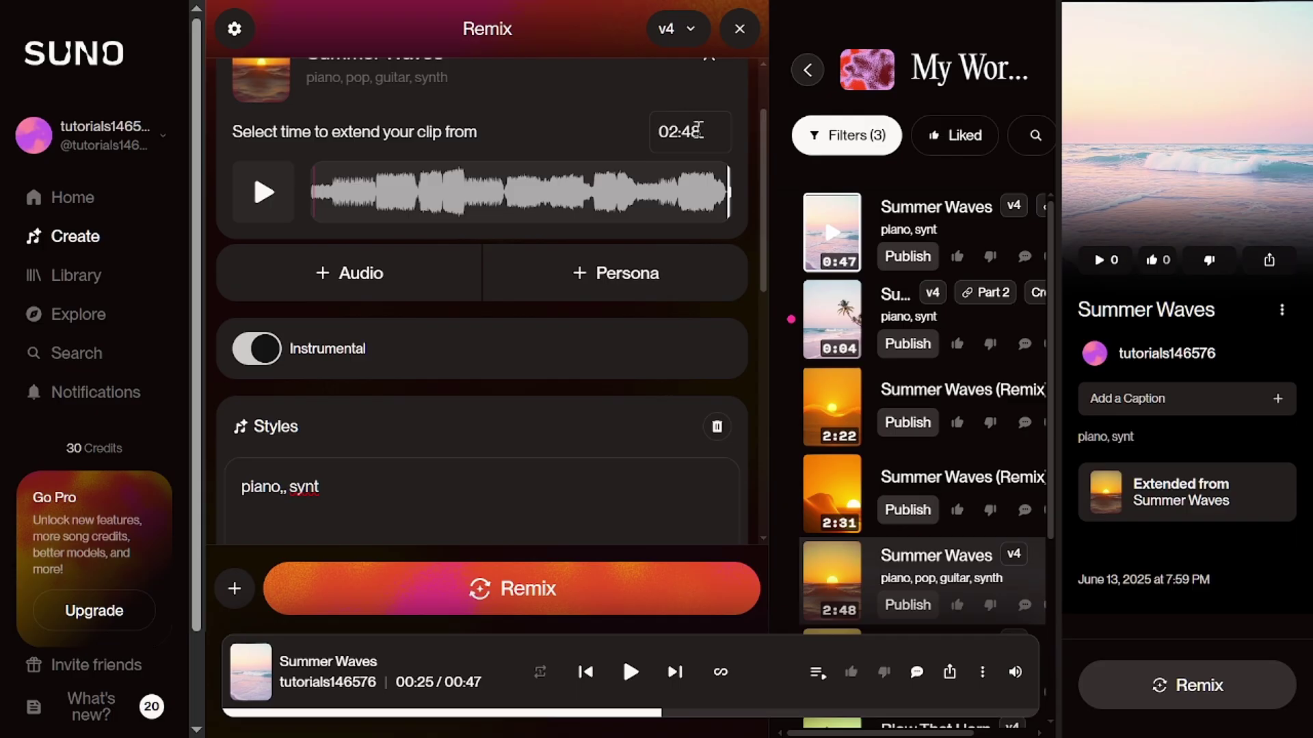
{"action": "type", "text": "1:"}
{"action": "left_click_drag", "start_coordinate": [667, 127], "coordinate": [714, 140]}
{"action": "type", "text": "00"}
{"action": "scroll", "coordinate": [477, 410], "scroll_direction": "up", "scroll_amount": 3}
{"action": "left_click", "coordinate": [532, 600]}
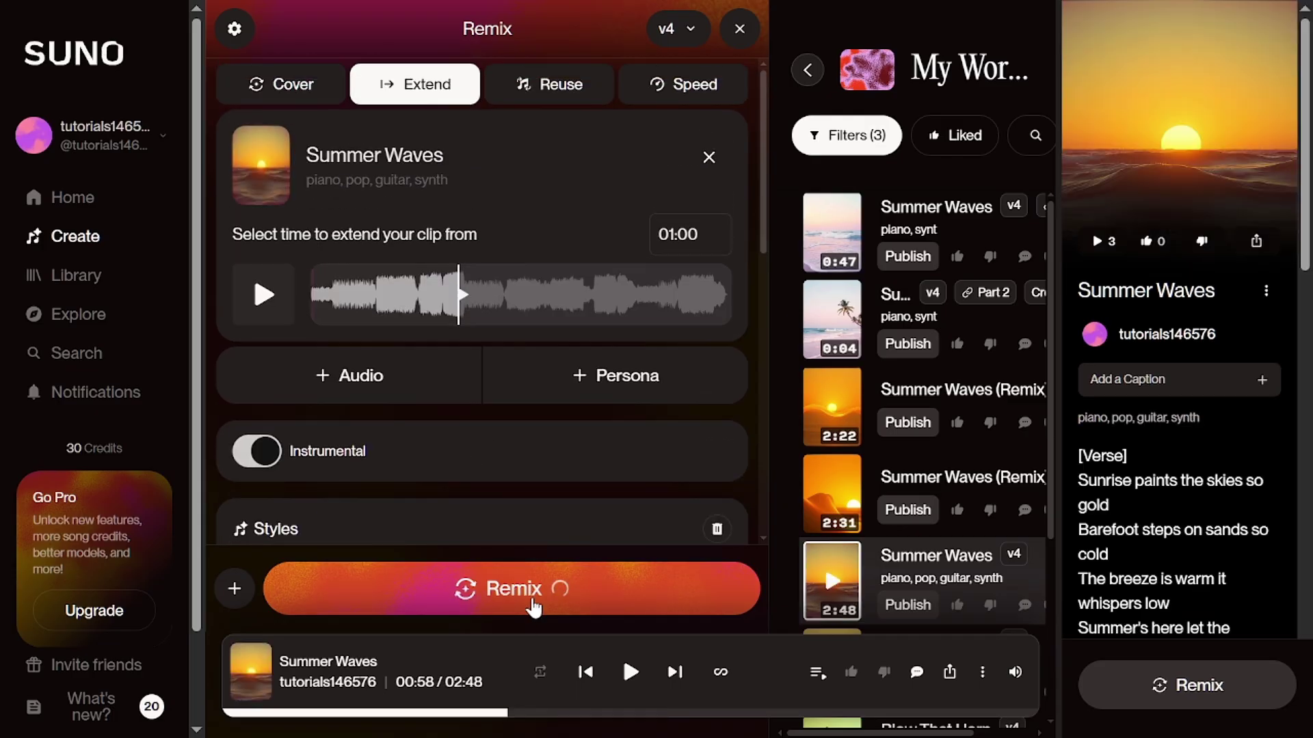
Play the new 2:00 extension of Summer Waves and use Get Whole Song to join it with the original
{"action": "left_click", "coordinate": [834, 243]}
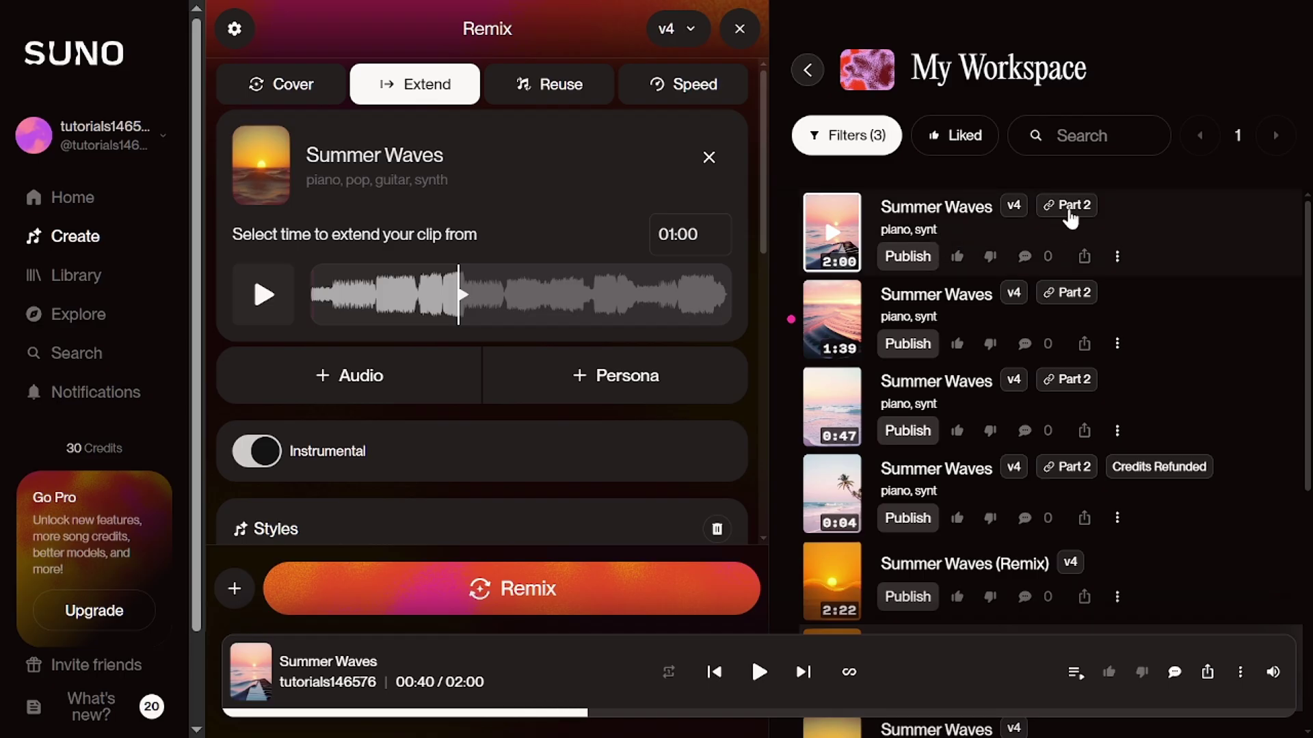
{"action": "left_click", "coordinate": [1117, 256]}
{"action": "mouse_move", "coordinate": [983, 70]}
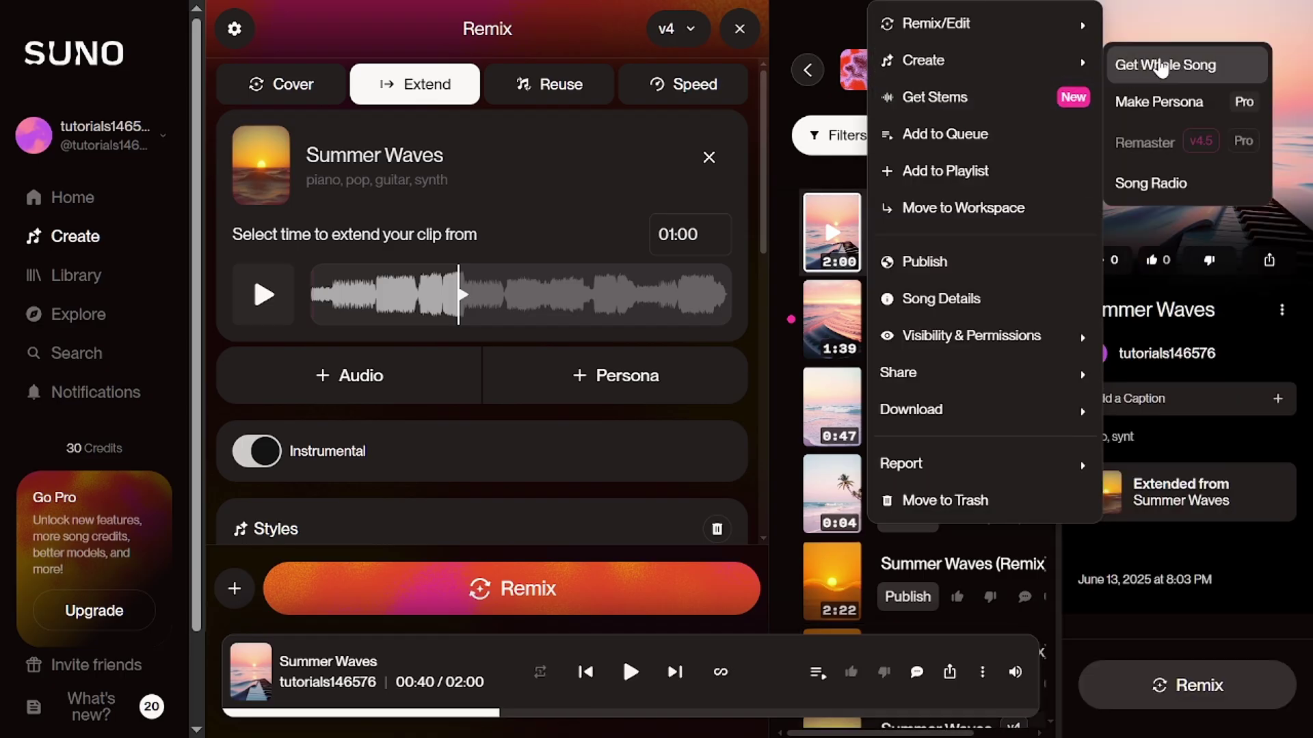
{"action": "left_click", "coordinate": [1167, 66]}
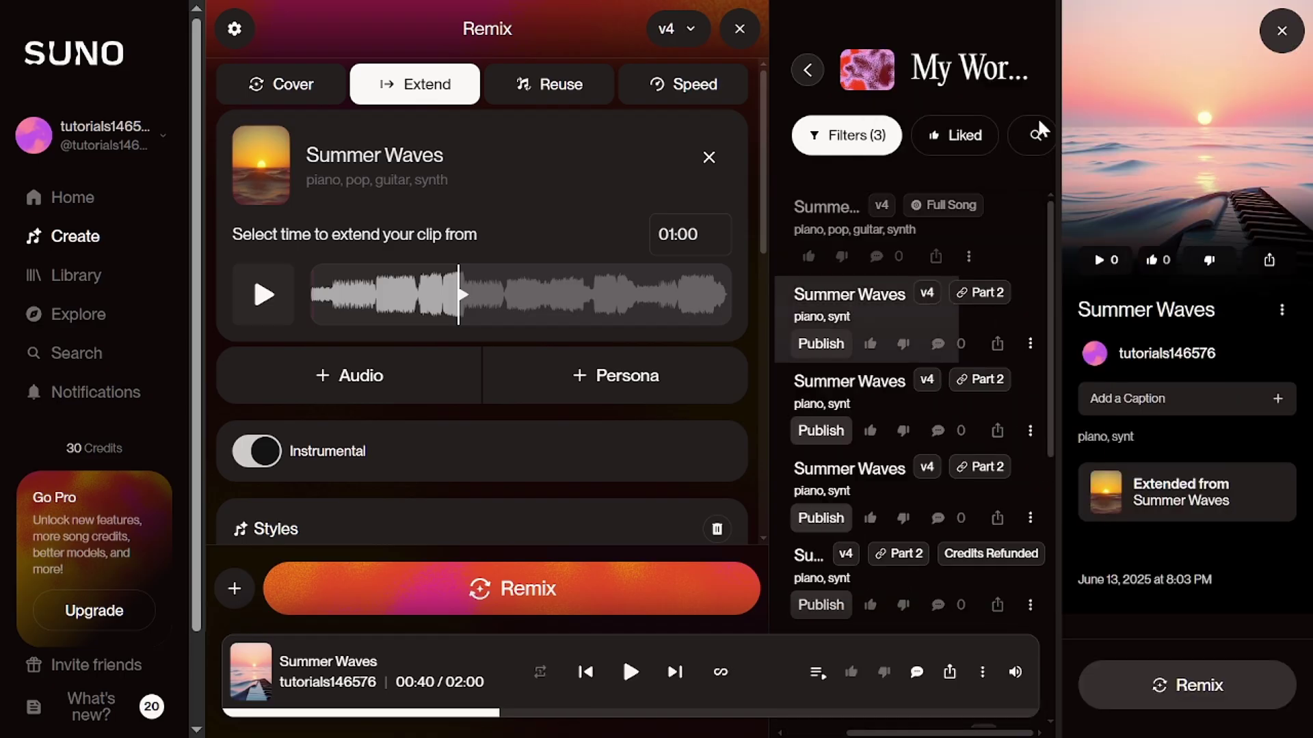
Listen to the joined full song of Summer Waves at several points
{"action": "left_click", "coordinate": [837, 240]}
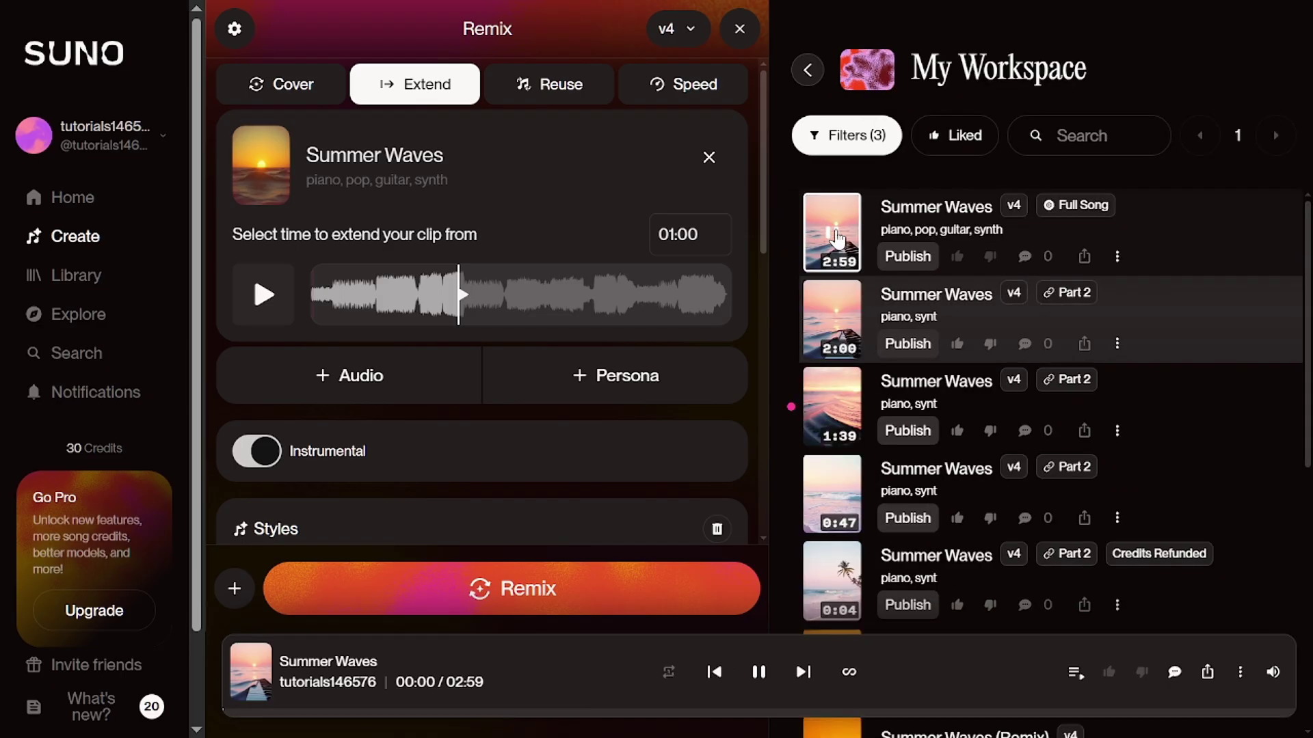
{"action": "left_click", "coordinate": [270, 717]}
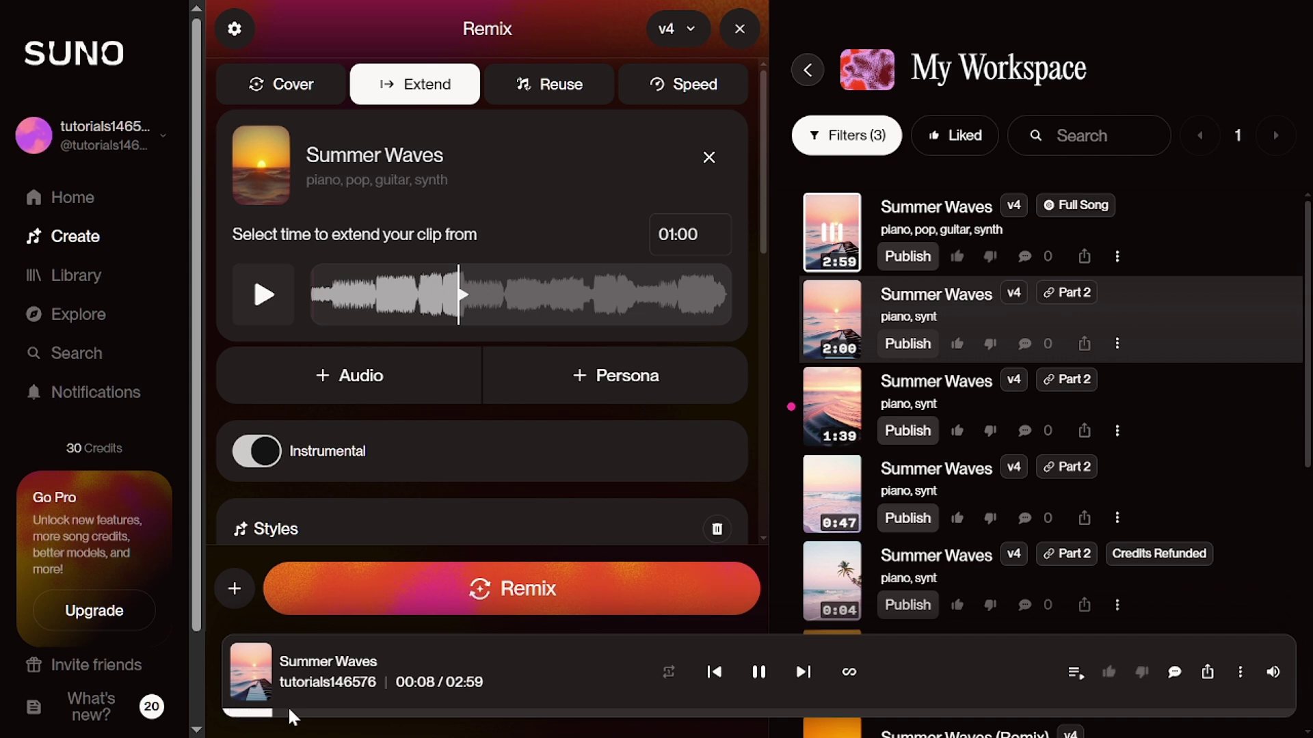
{"action": "left_click", "coordinate": [554, 714]}
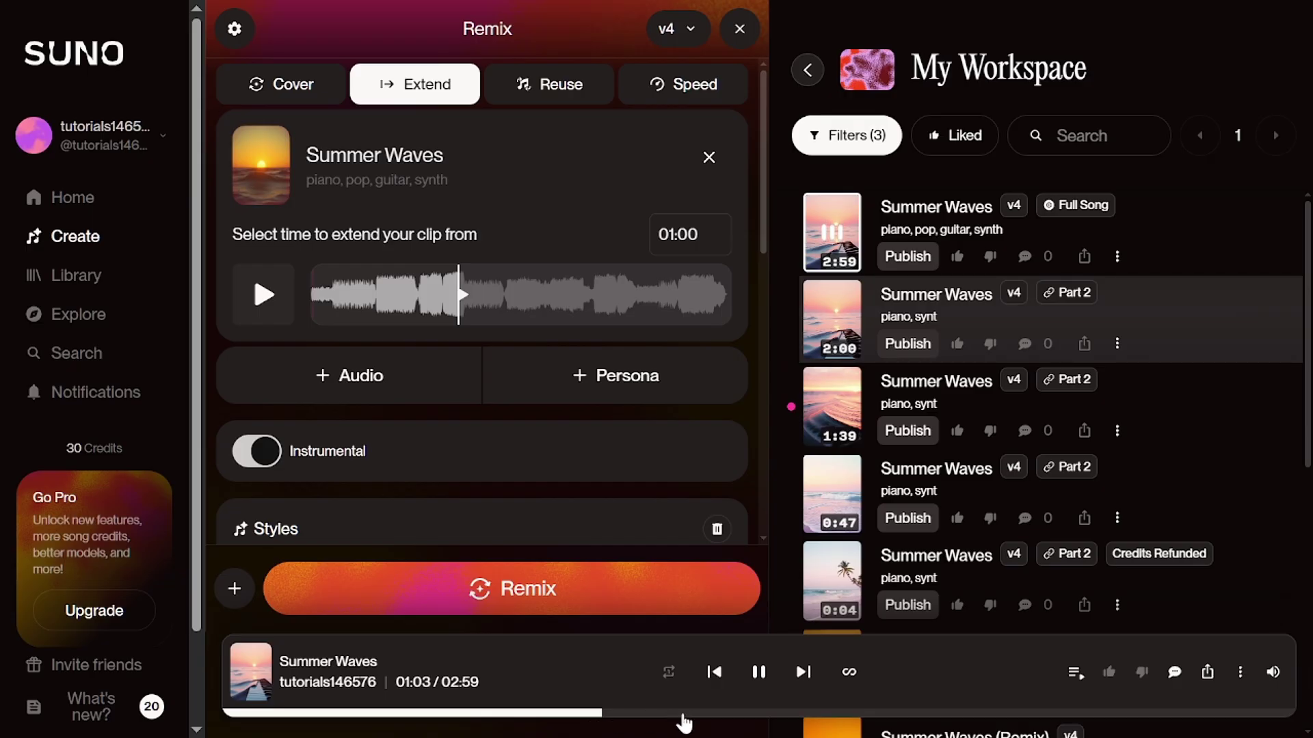
{"action": "left_click", "coordinate": [787, 715]}
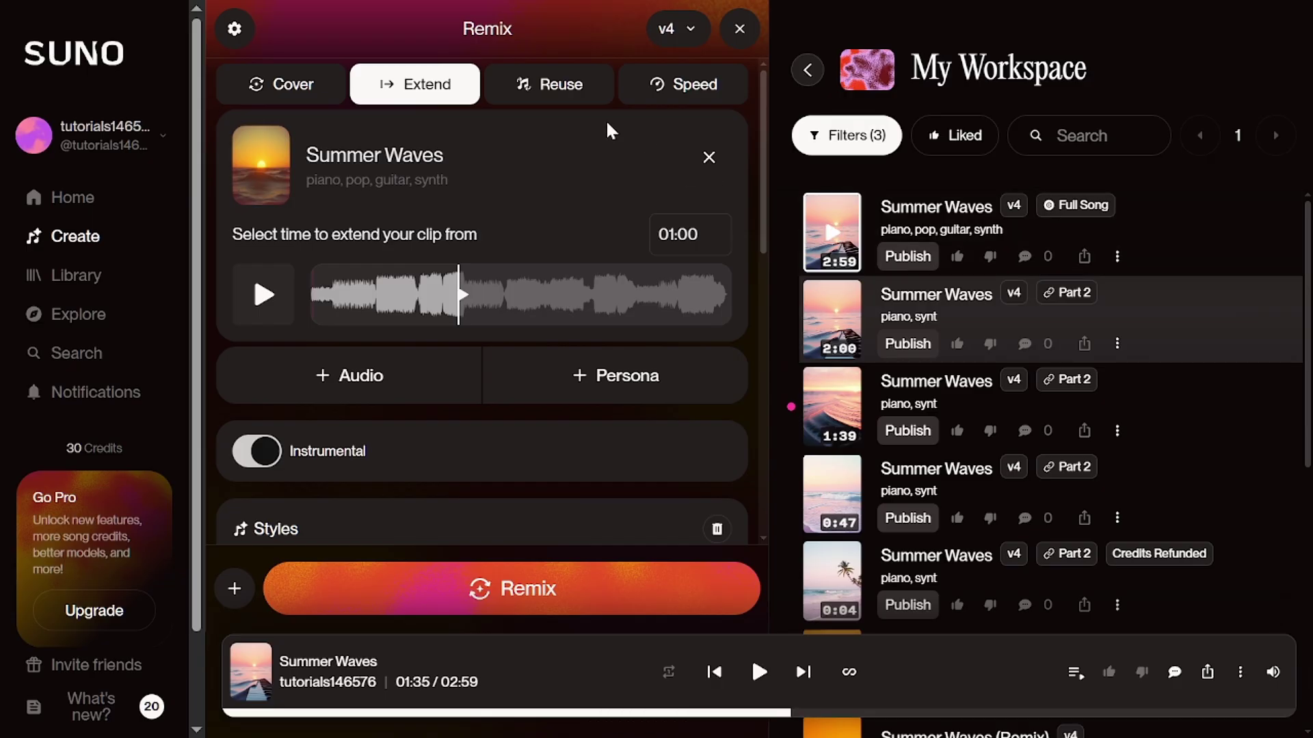
Reuse the lyrics and styles of Summer Waves for a new song
{"action": "left_click", "coordinate": [551, 85]}
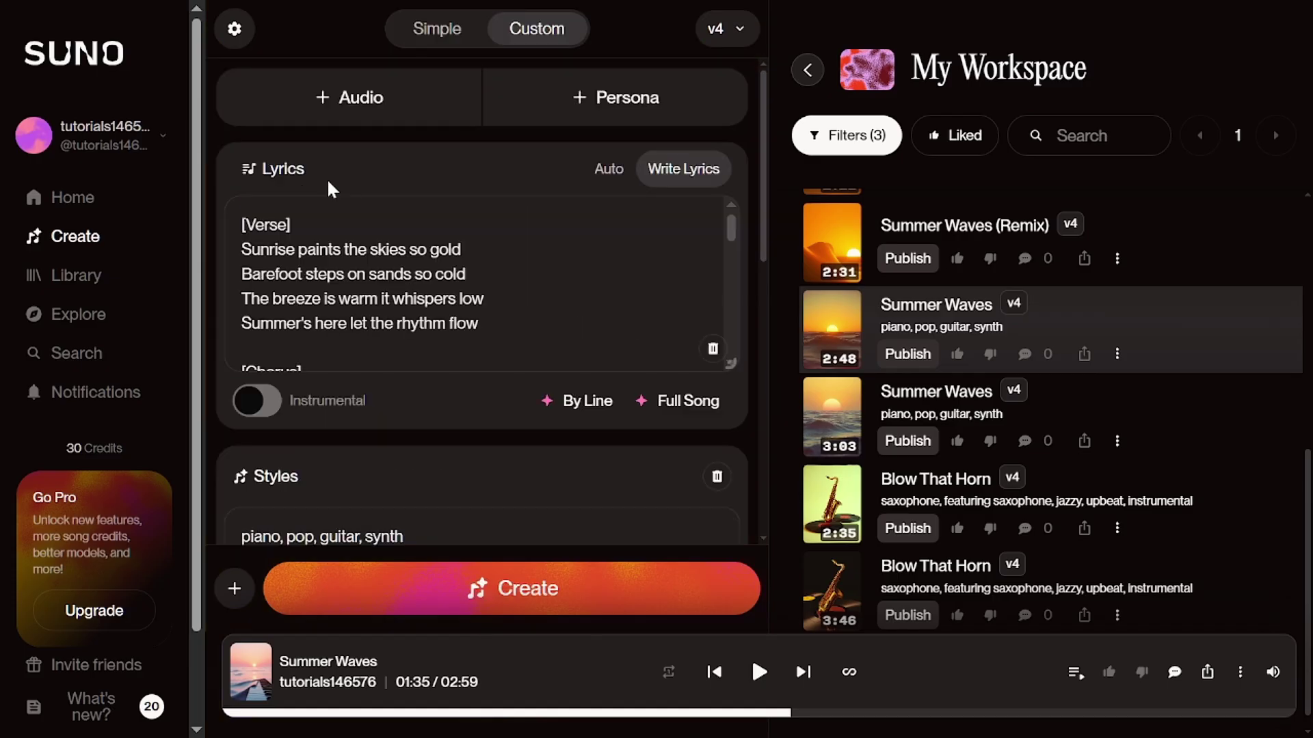
Create a 1.41x speed version of the 3:19 Summer song and close its details
{"action": "left_click", "coordinate": [1117, 255]}
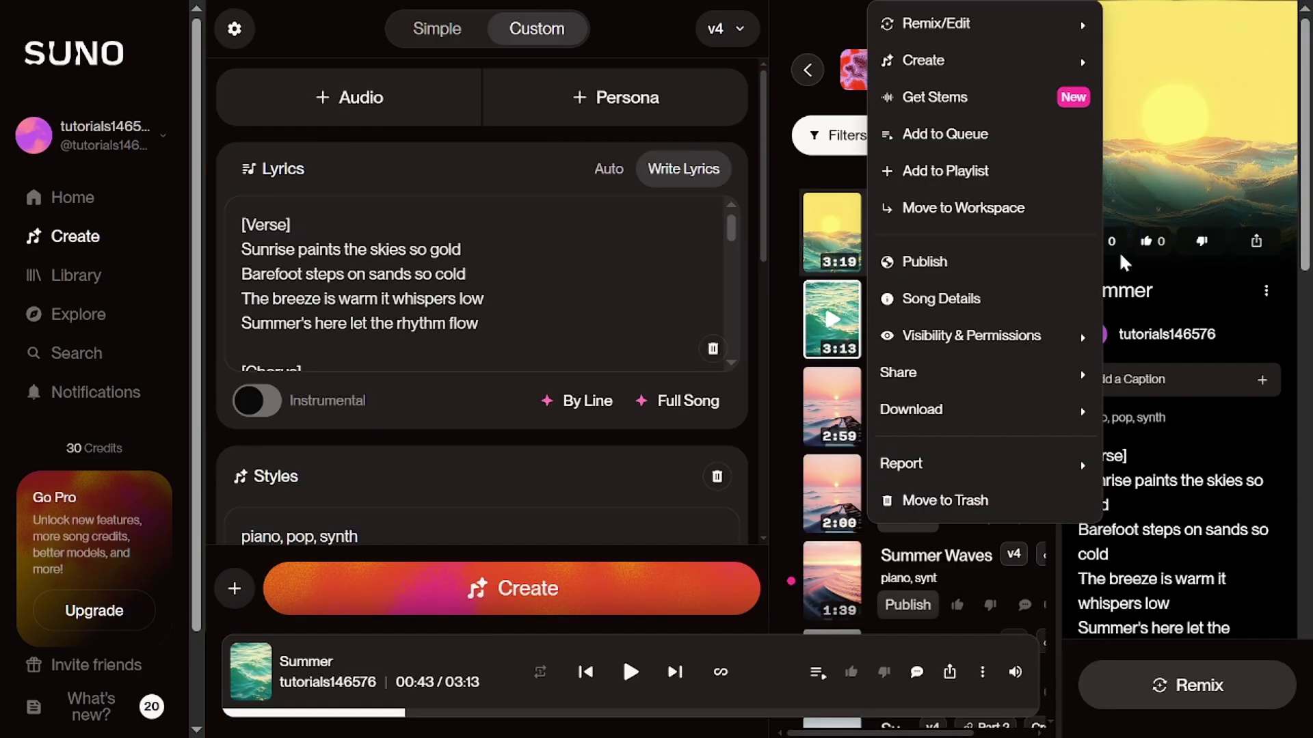
{"action": "mouse_move", "coordinate": [991, 23]}
{"action": "left_click", "coordinate": [1165, 179]}
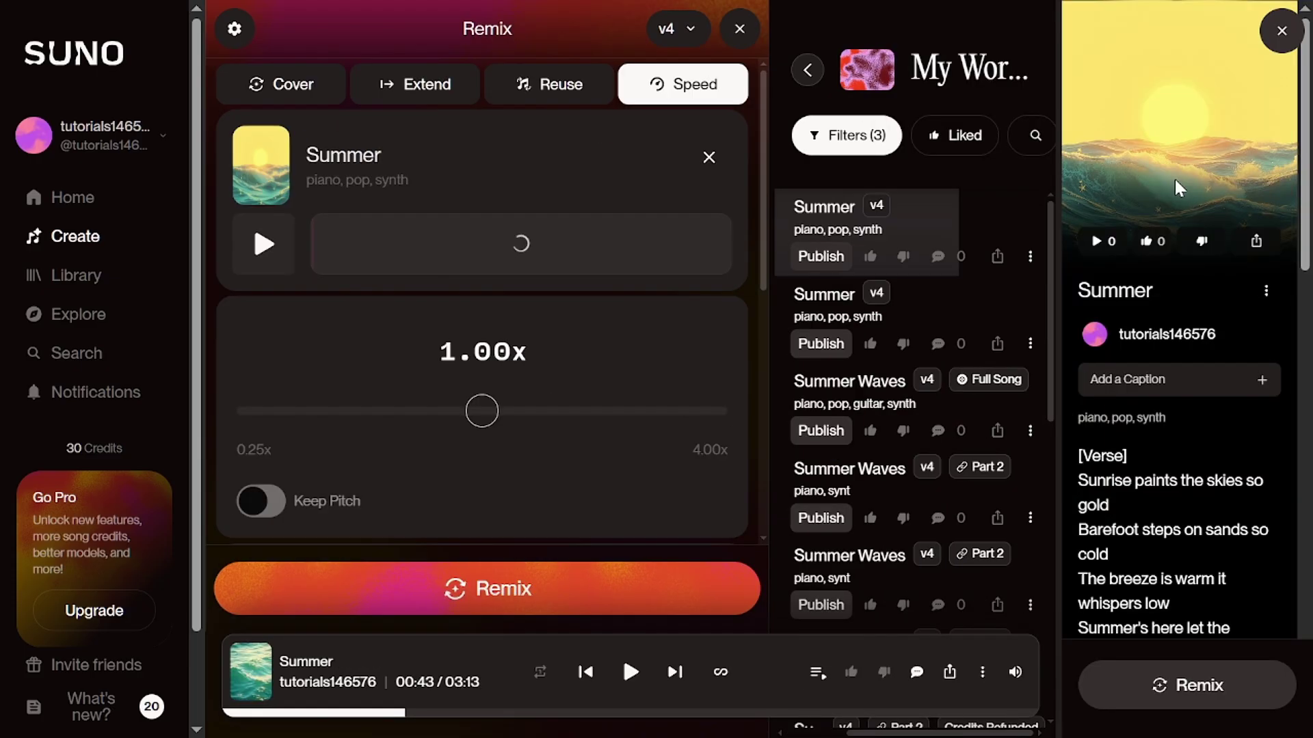
{"action": "left_click_drag", "start_coordinate": [482, 411], "coordinate": [514, 411]}
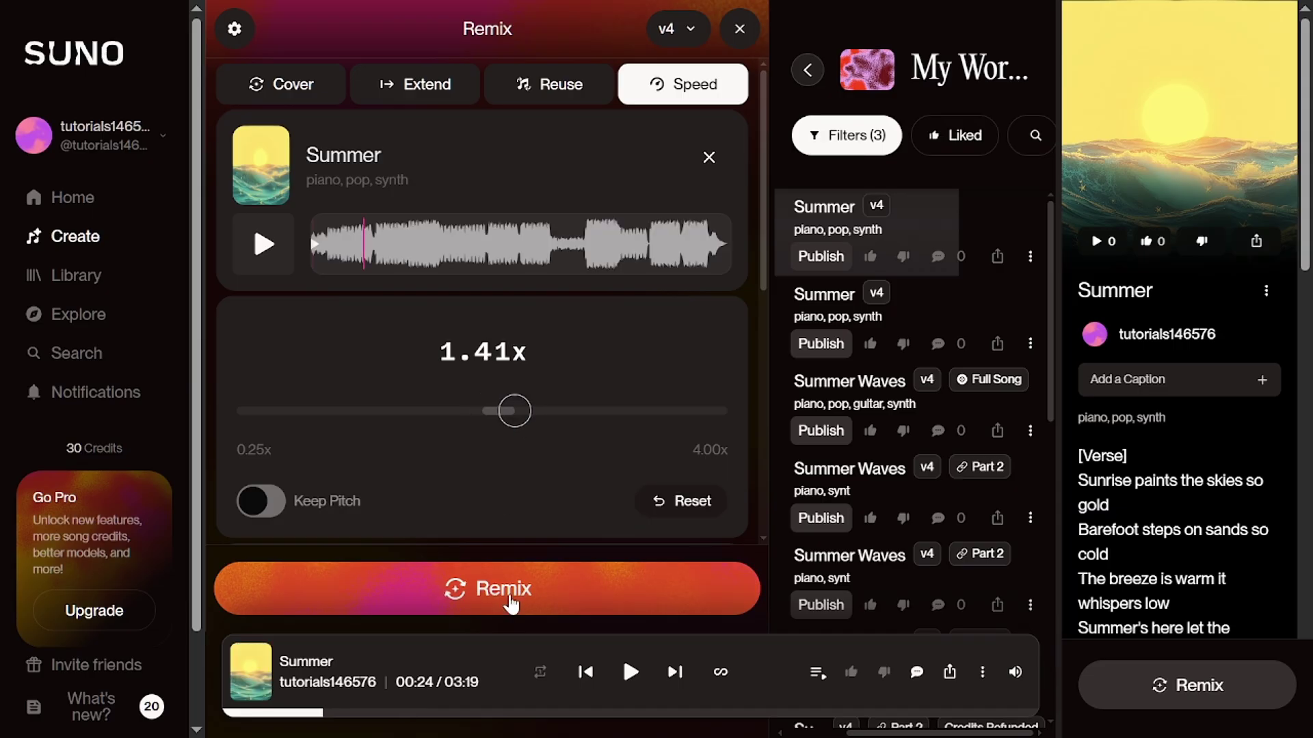
{"action": "left_click", "coordinate": [511, 605]}
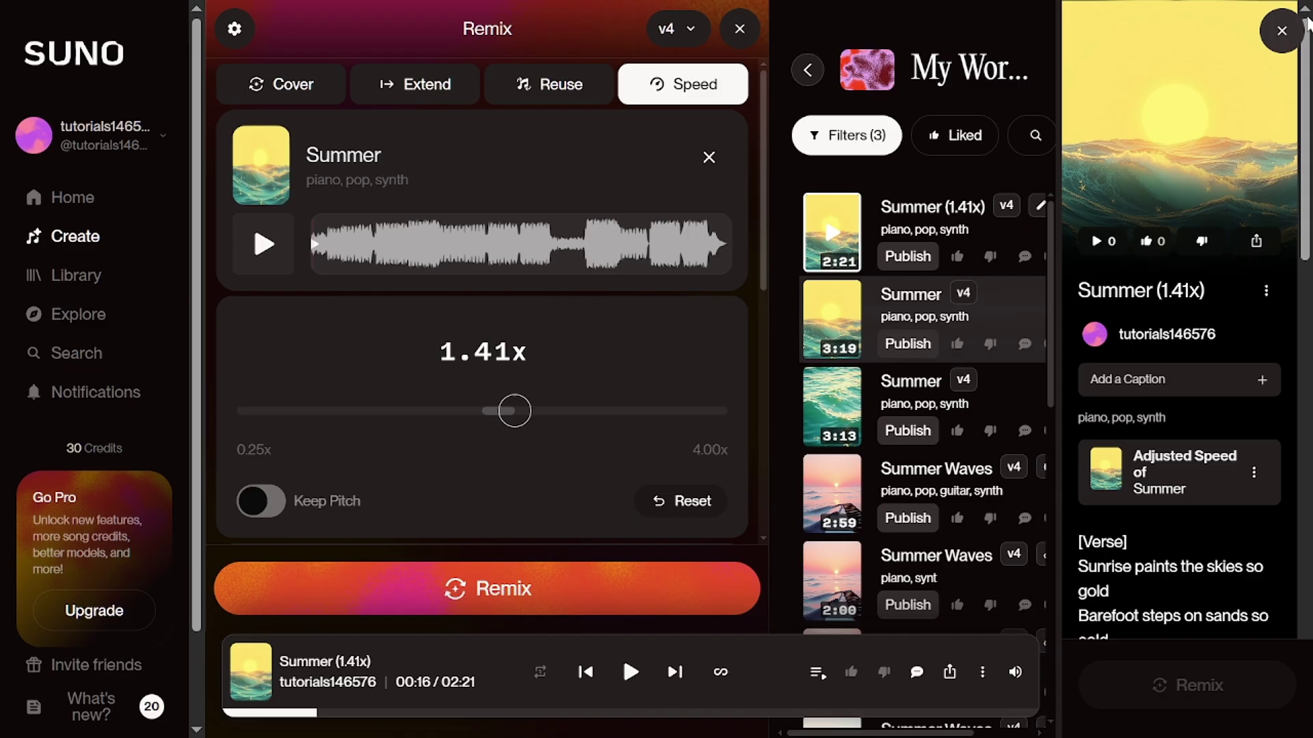
{"action": "left_click", "coordinate": [1282, 30]}
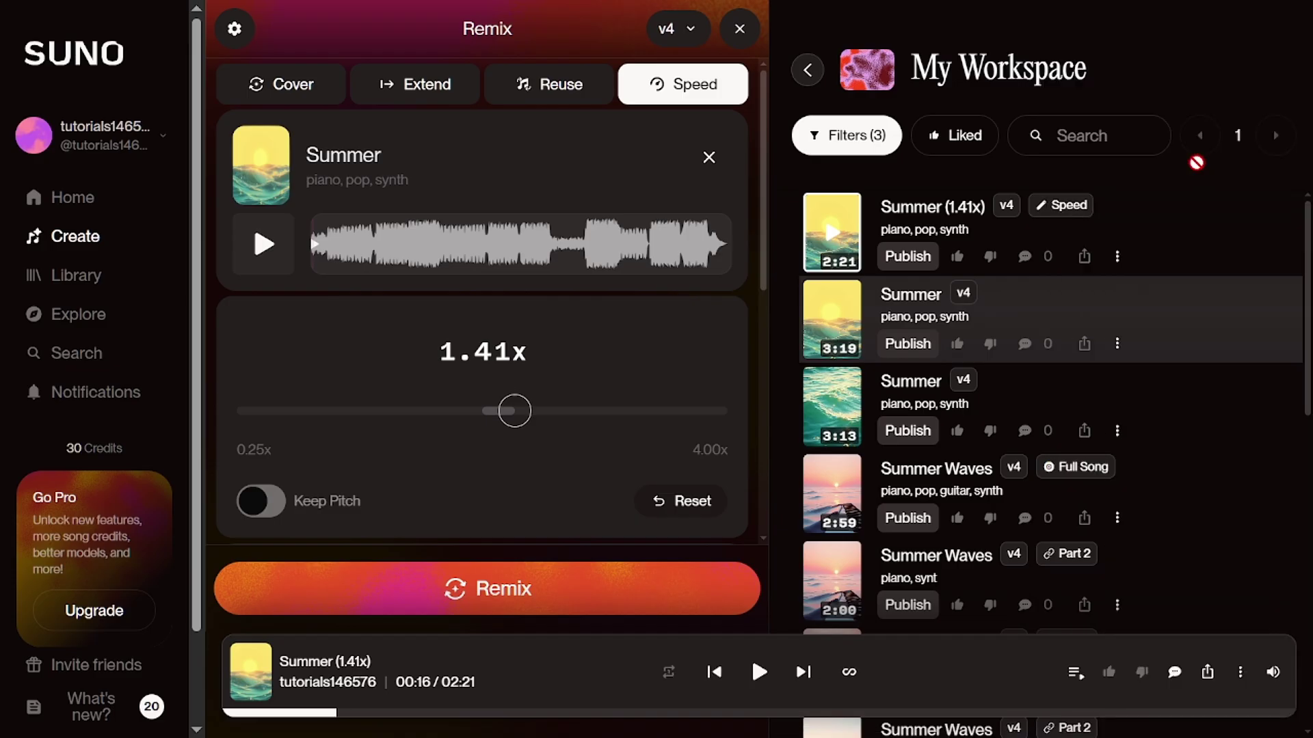
{"action": "left_click", "coordinate": [1117, 343]}
{"action": "mouse_move", "coordinate": [1057, 142]}
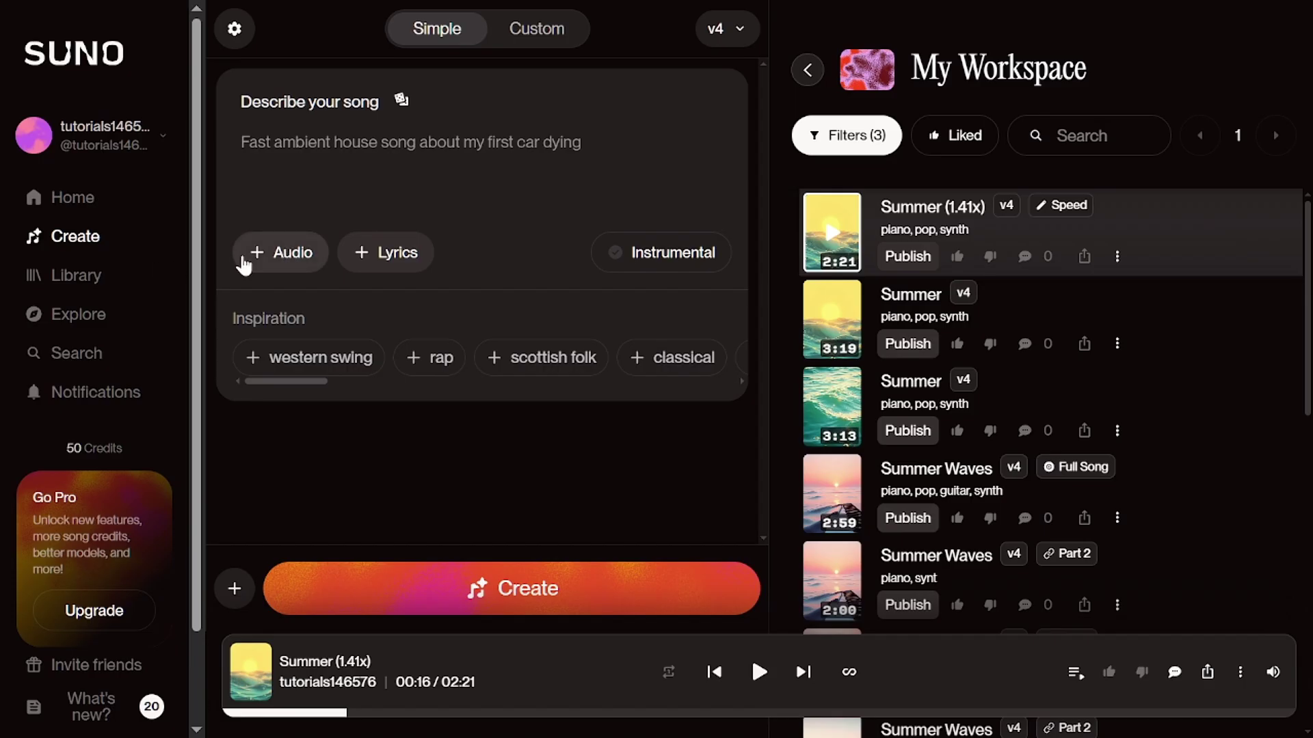
Upload the 0614 audio clip, previewing its full length, and save it to the library
{"action": "left_click", "coordinate": [257, 262]}
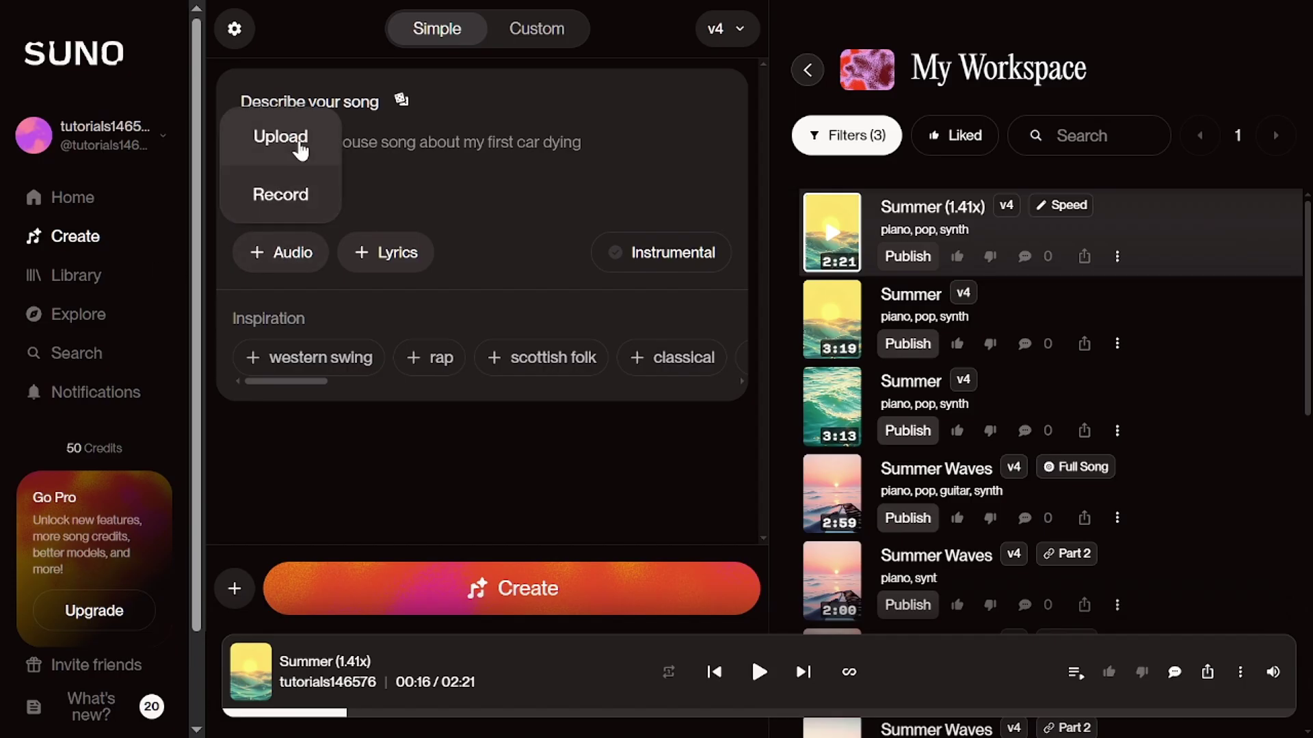
{"action": "left_click", "coordinate": [287, 146]}
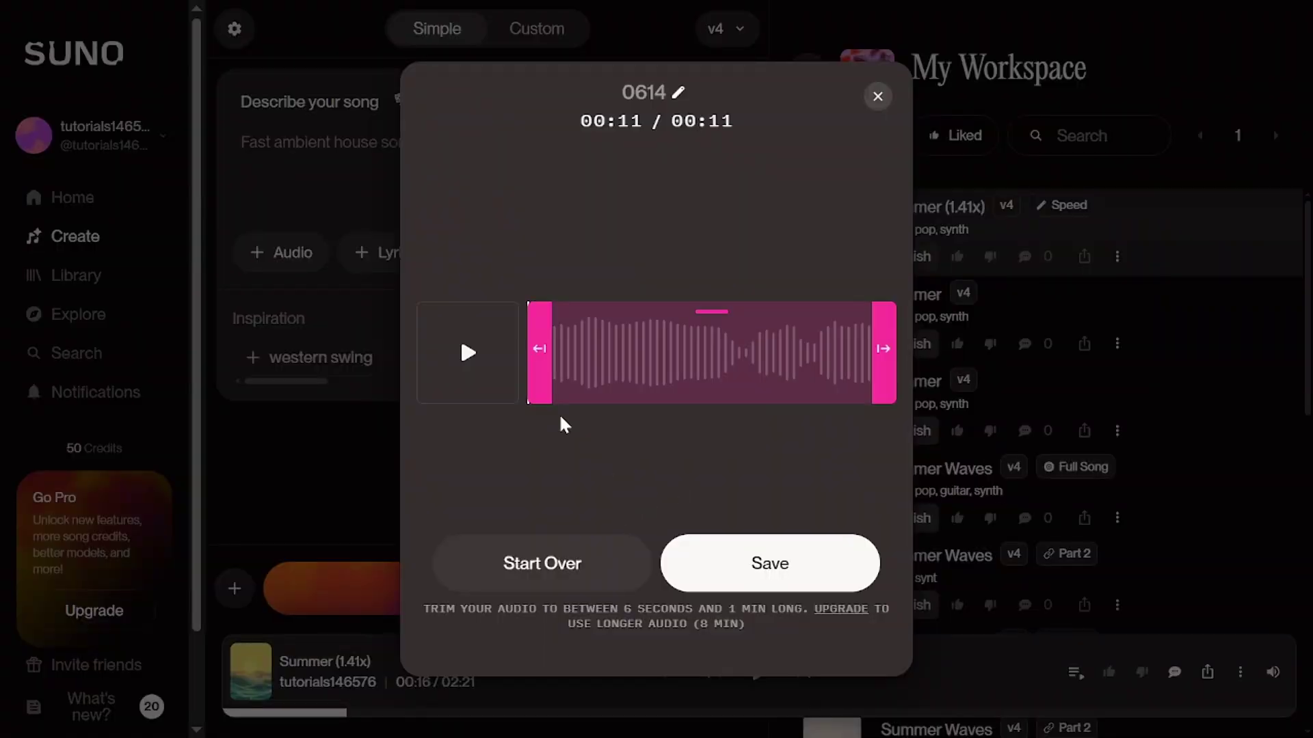
{"action": "left_click", "coordinate": [465, 352]}
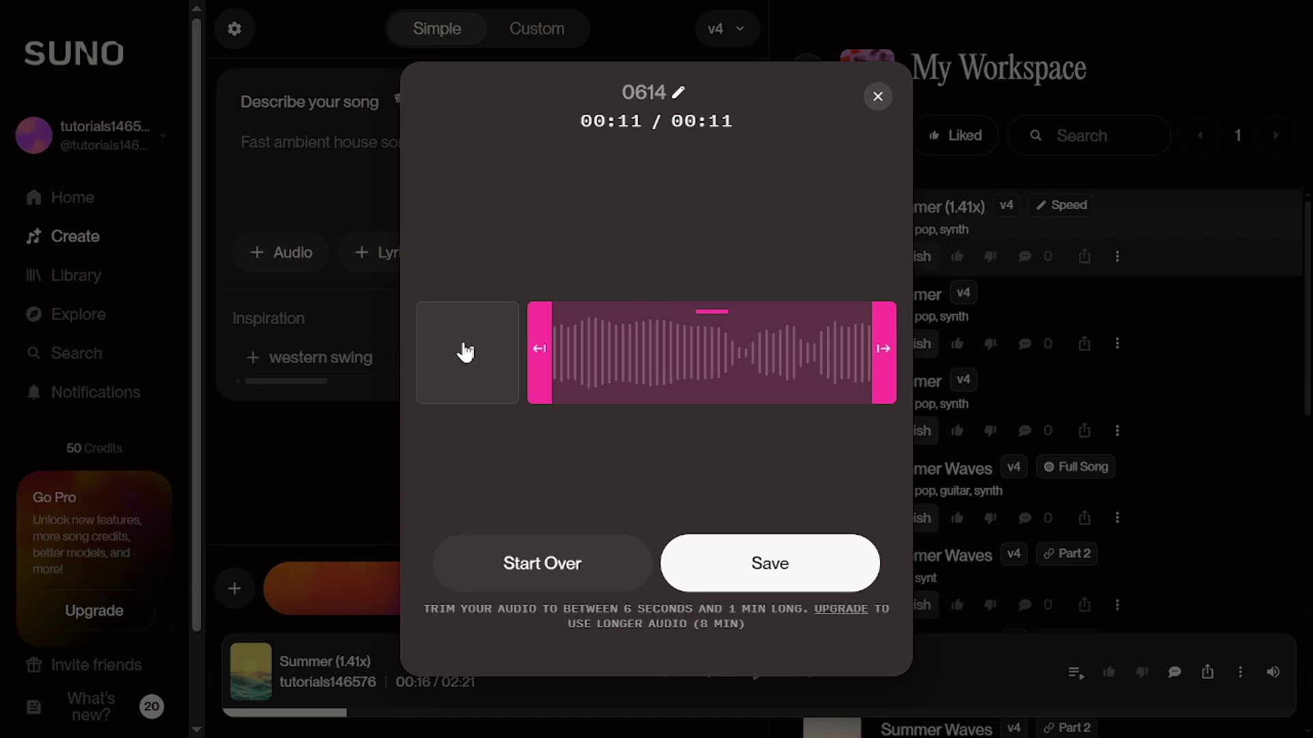
{"action": "left_click", "coordinate": [800, 572]}
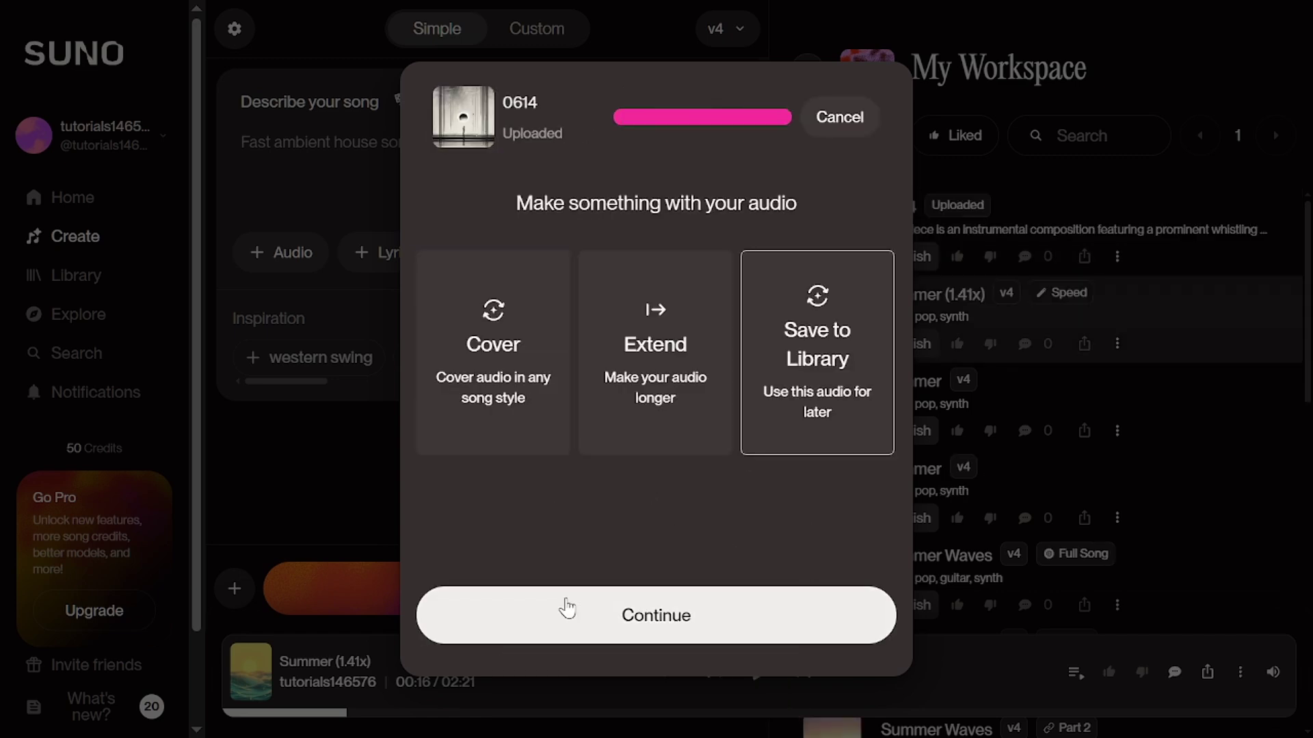
{"action": "left_click", "coordinate": [568, 610]}
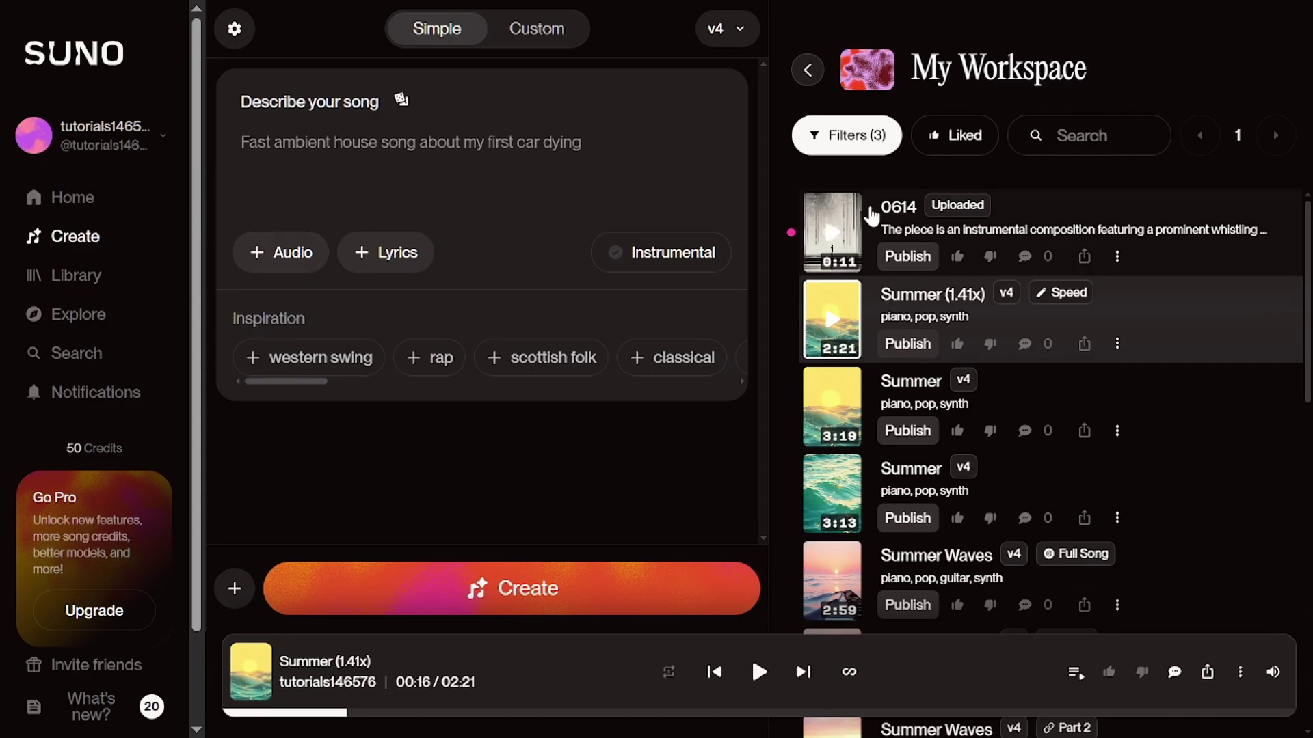
Set up a cover of the uploaded 0614 clip and make it instrumental
{"action": "left_click", "coordinate": [1118, 256]}
{"action": "mouse_move", "coordinate": [919, 24]}
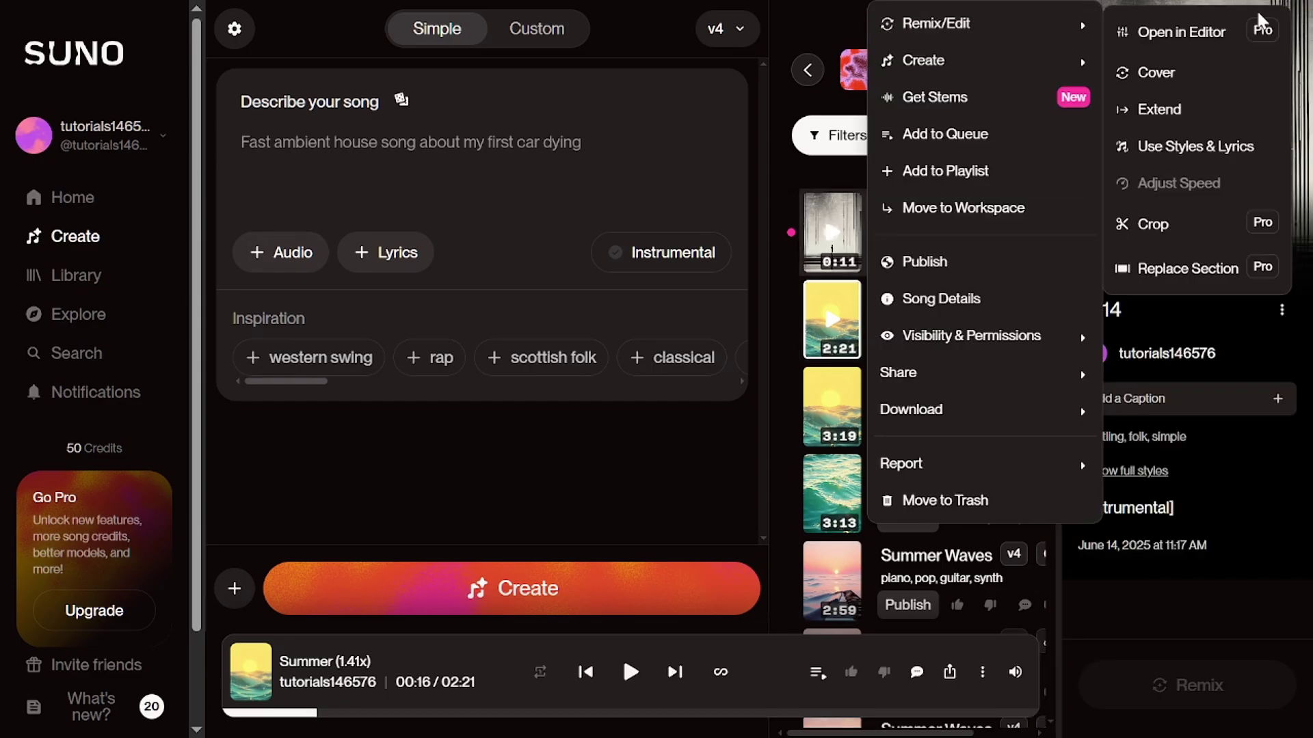
{"action": "left_click", "coordinate": [1158, 153]}
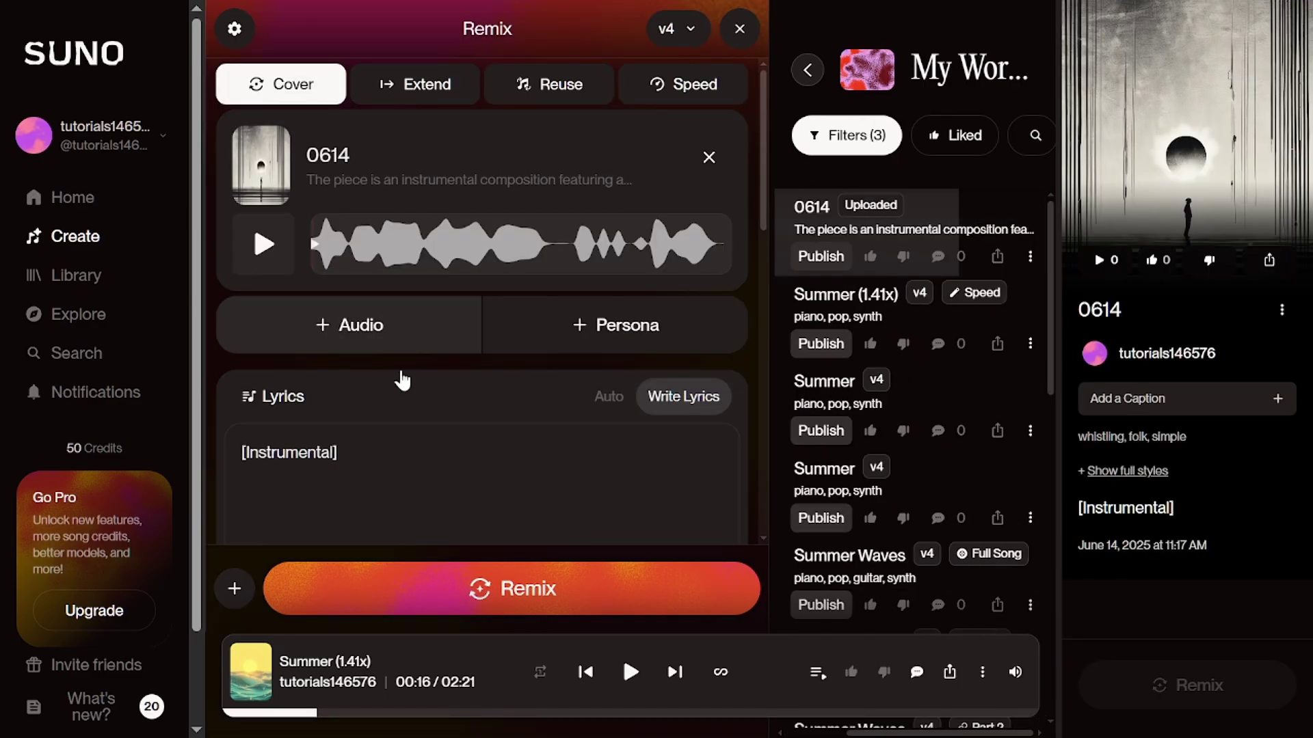
{"action": "scroll", "coordinate": [399, 375], "scroll_direction": "down", "scroll_amount": 3}
{"action": "left_click", "coordinate": [273, 423]}
Generate the 0614 cover with piano removed from the styles, leaving "pop, synth", and play the new remix
{"action": "left_click_drag", "start_coordinate": [289, 333], "coordinate": [205, 344]}
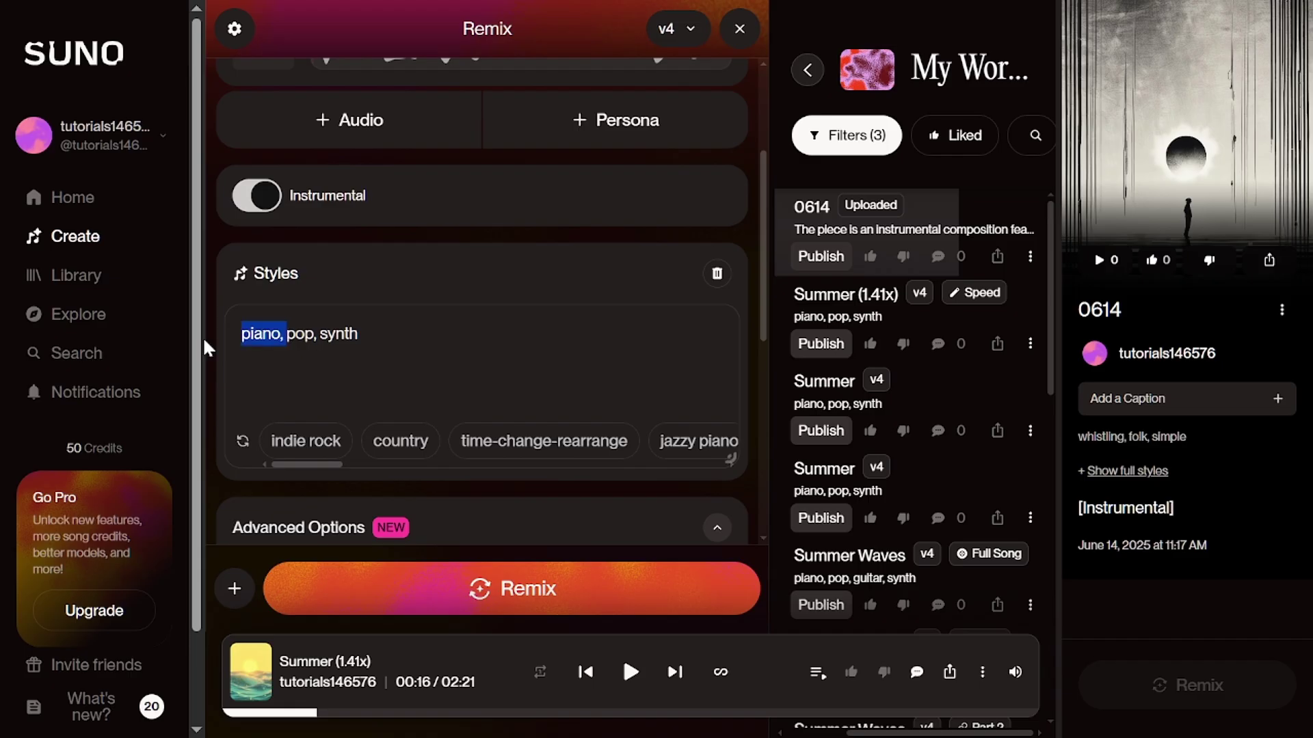
{"action": "key", "text": "BackSpace"}
{"action": "scroll", "coordinate": [401, 279], "scroll_direction": "up", "scroll_amount": 3}
{"action": "left_click", "coordinate": [498, 588]}
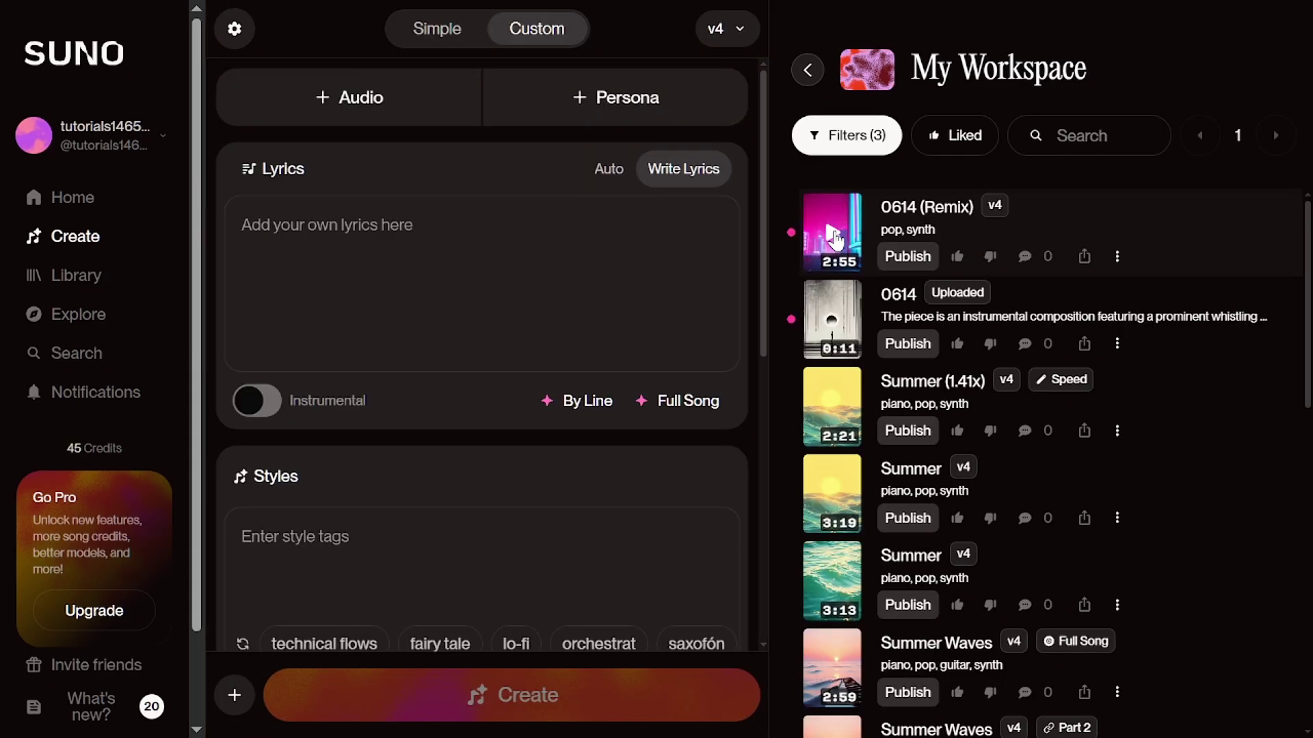
{"action": "left_click", "coordinate": [836, 232]}
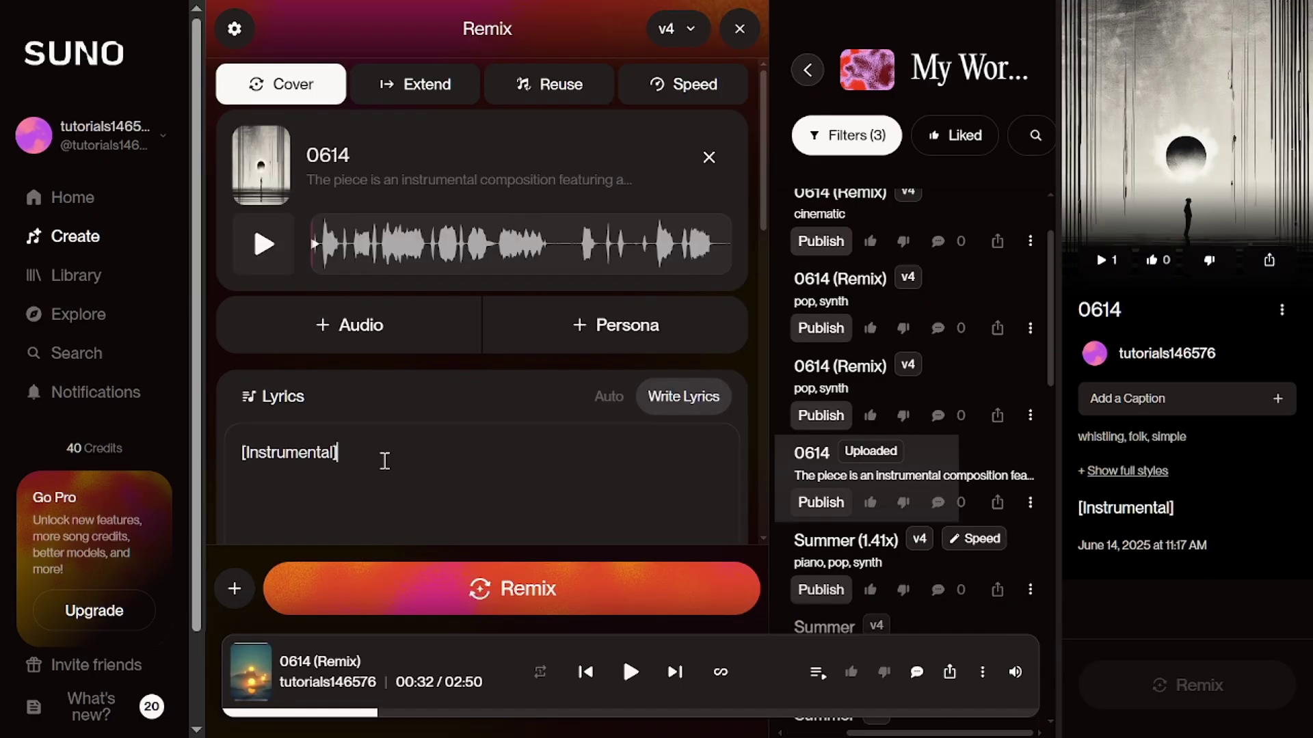
In the 0614 cover's style description, delete the text about the primary instrument and end it with "lighthearted folk tune, piano"
{"action": "scroll", "coordinate": [385, 451], "scroll_direction": "down", "scroll_amount": 5}
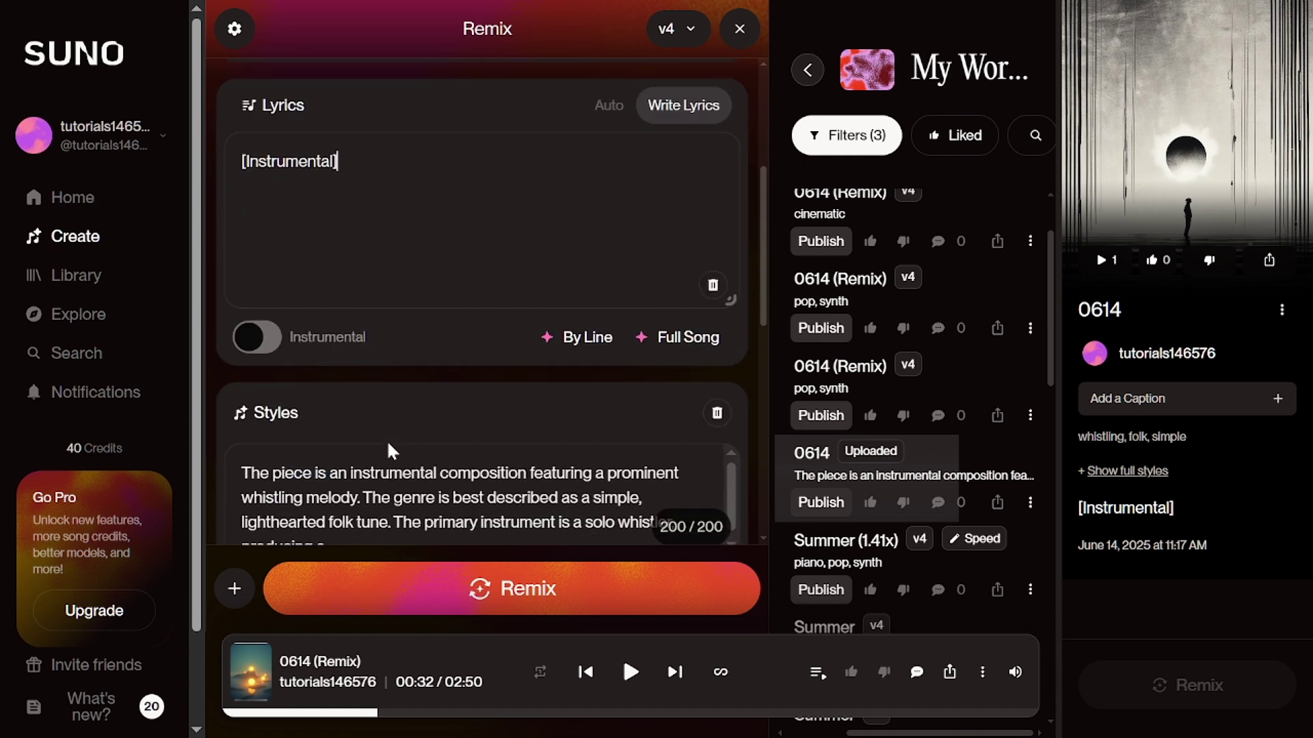
{"action": "scroll", "coordinate": [279, 391], "scroll_direction": "down", "scroll_amount": 2}
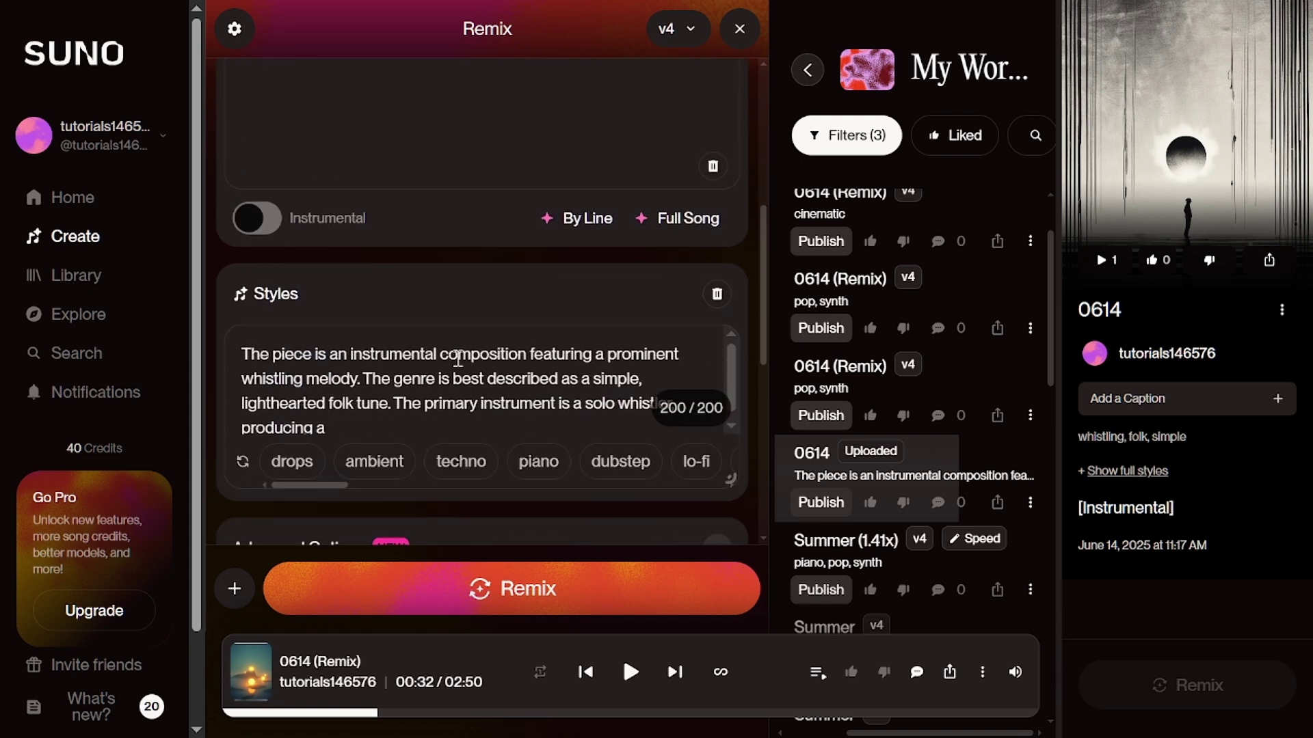
{"action": "left_click_drag", "start_coordinate": [393, 402], "coordinate": [328, 428]}
{"action": "key", "text": "BackSpace"}
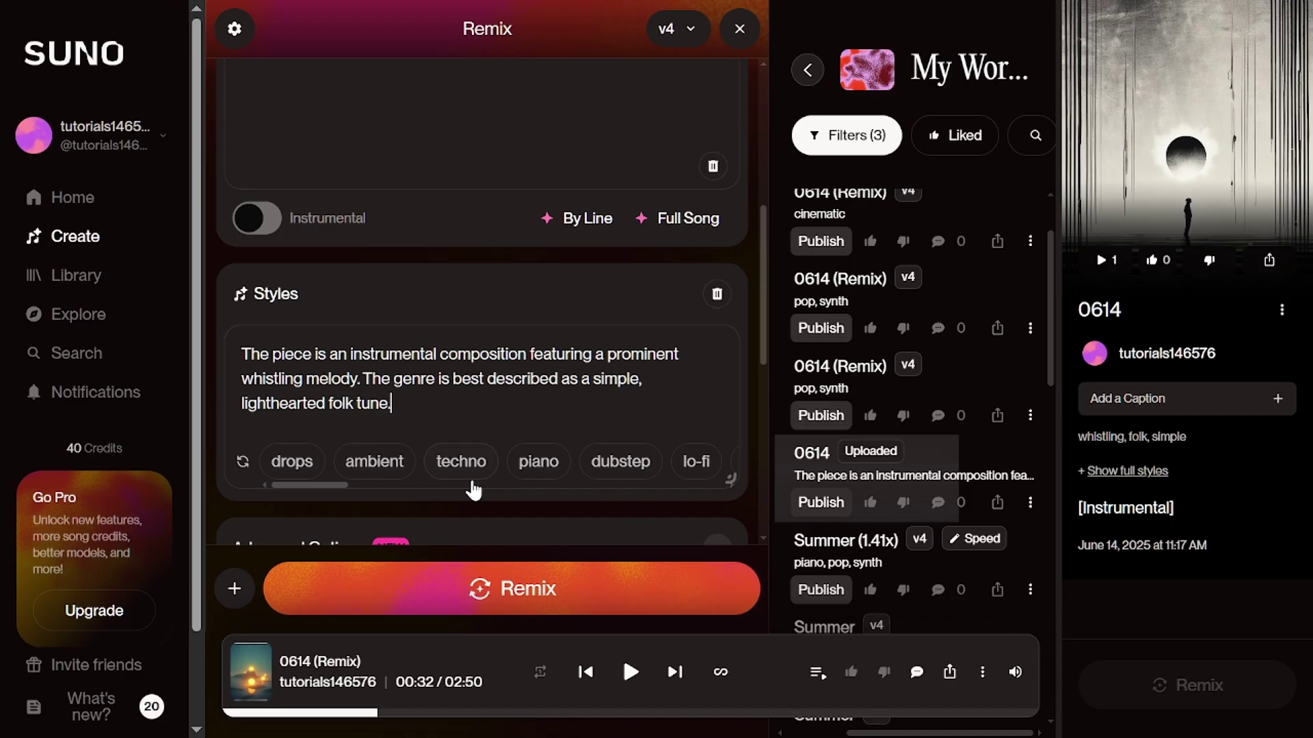
{"action": "left_click", "coordinate": [536, 467]}
{"action": "left_click", "coordinate": [394, 404]}
{"action": "key", "text": "BackSpace"}
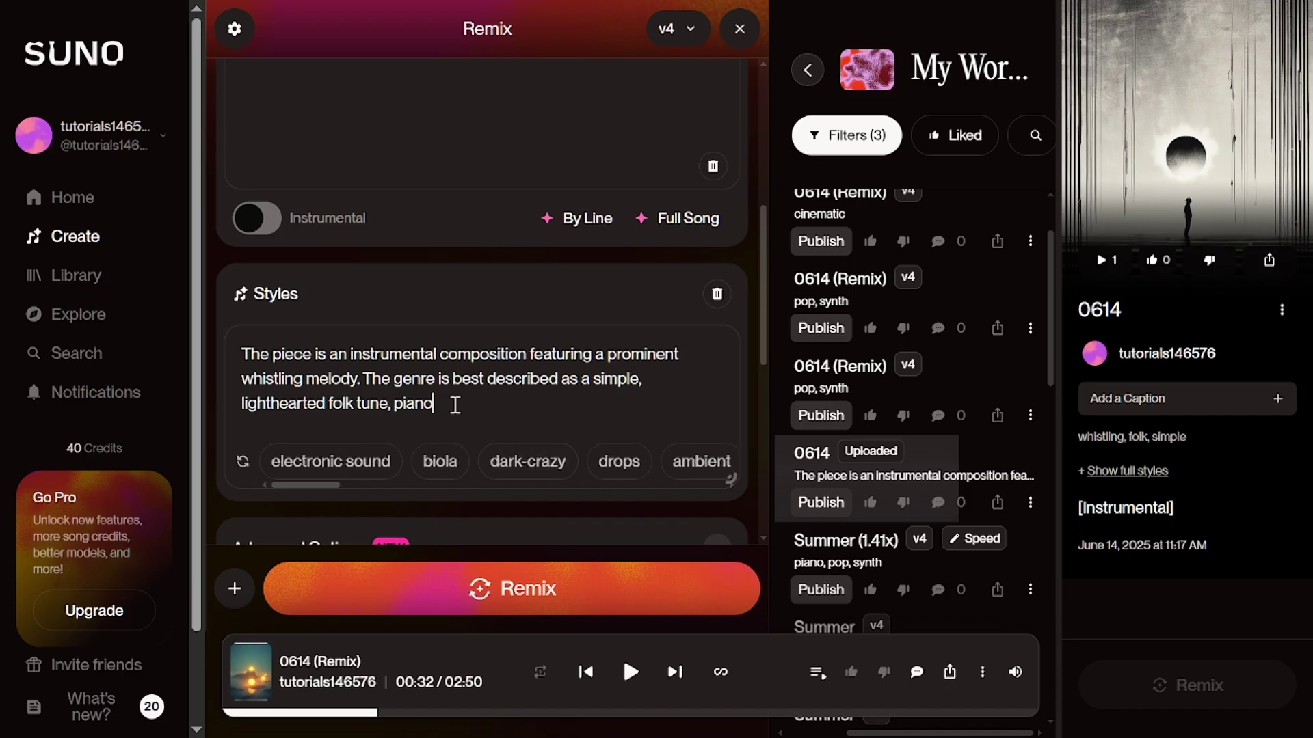
Generate the 0614 cover from the edited style description and play the new versions
{"action": "left_click", "coordinate": [478, 588]}
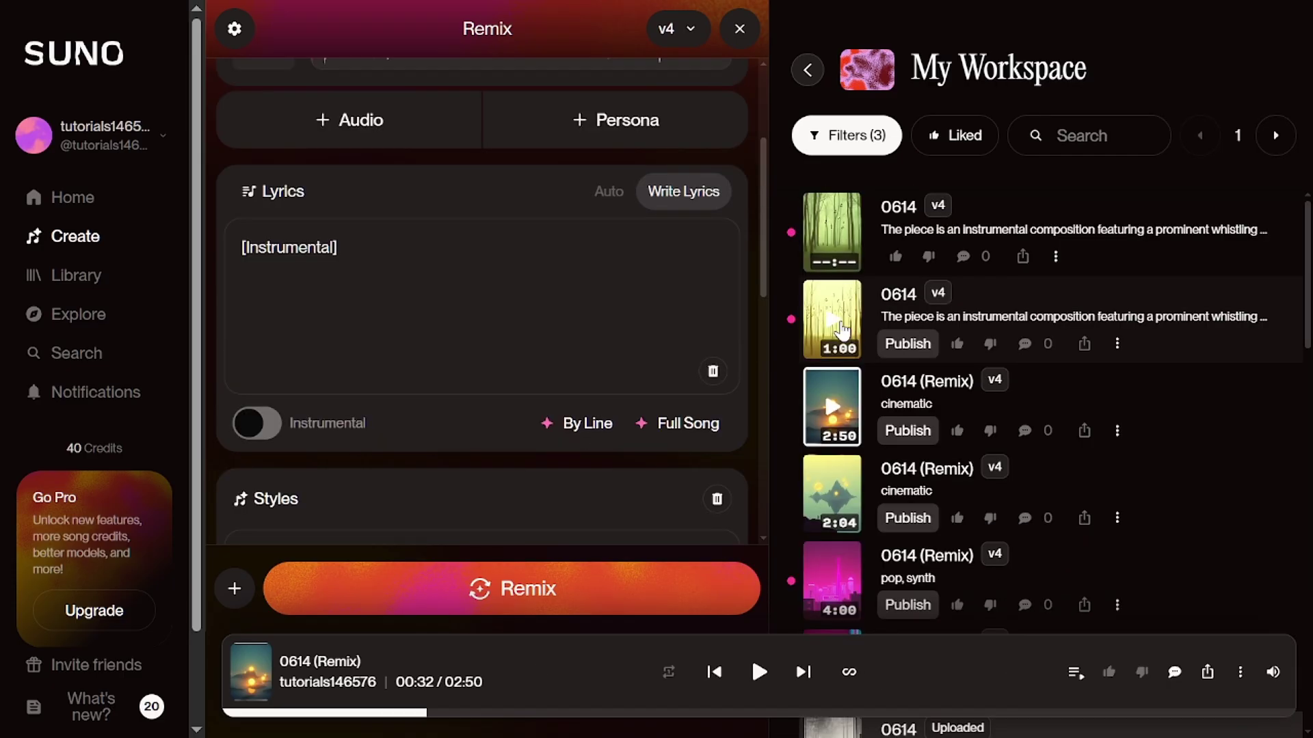
{"action": "left_click", "coordinate": [842, 331]}
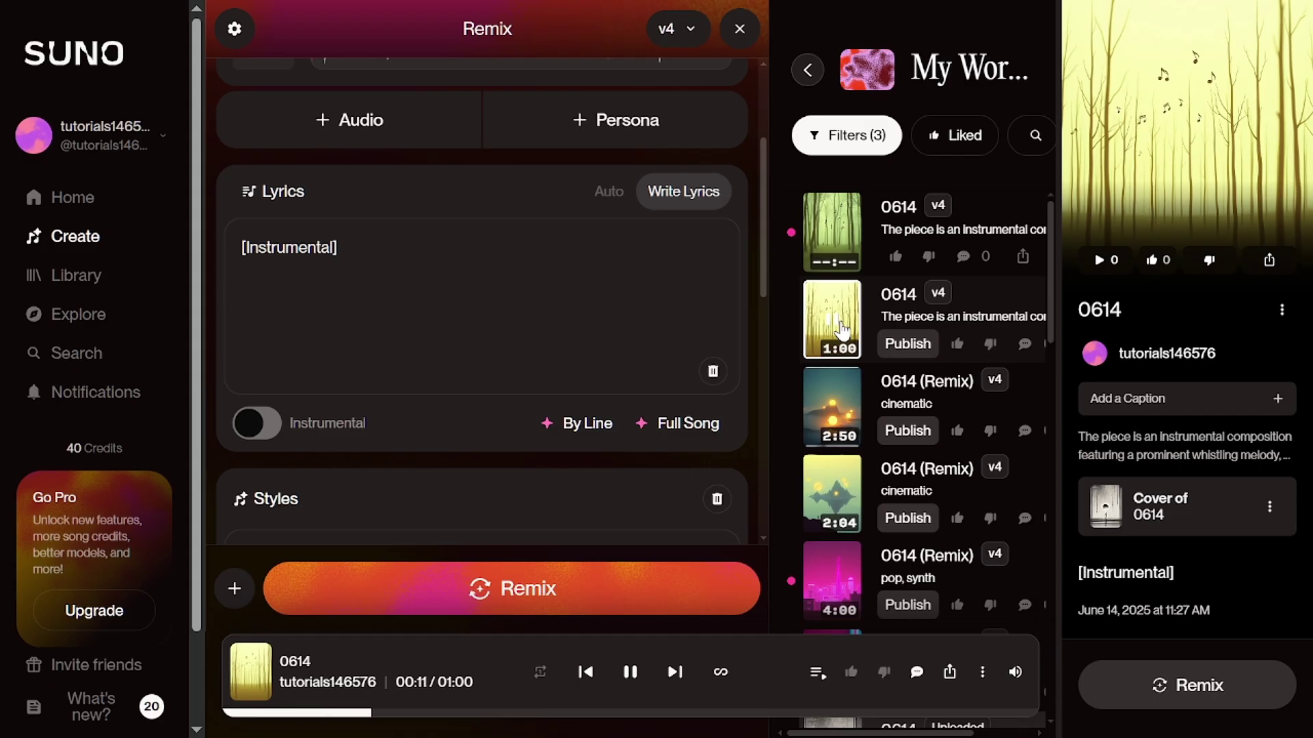
{"action": "left_click", "coordinate": [835, 236]}
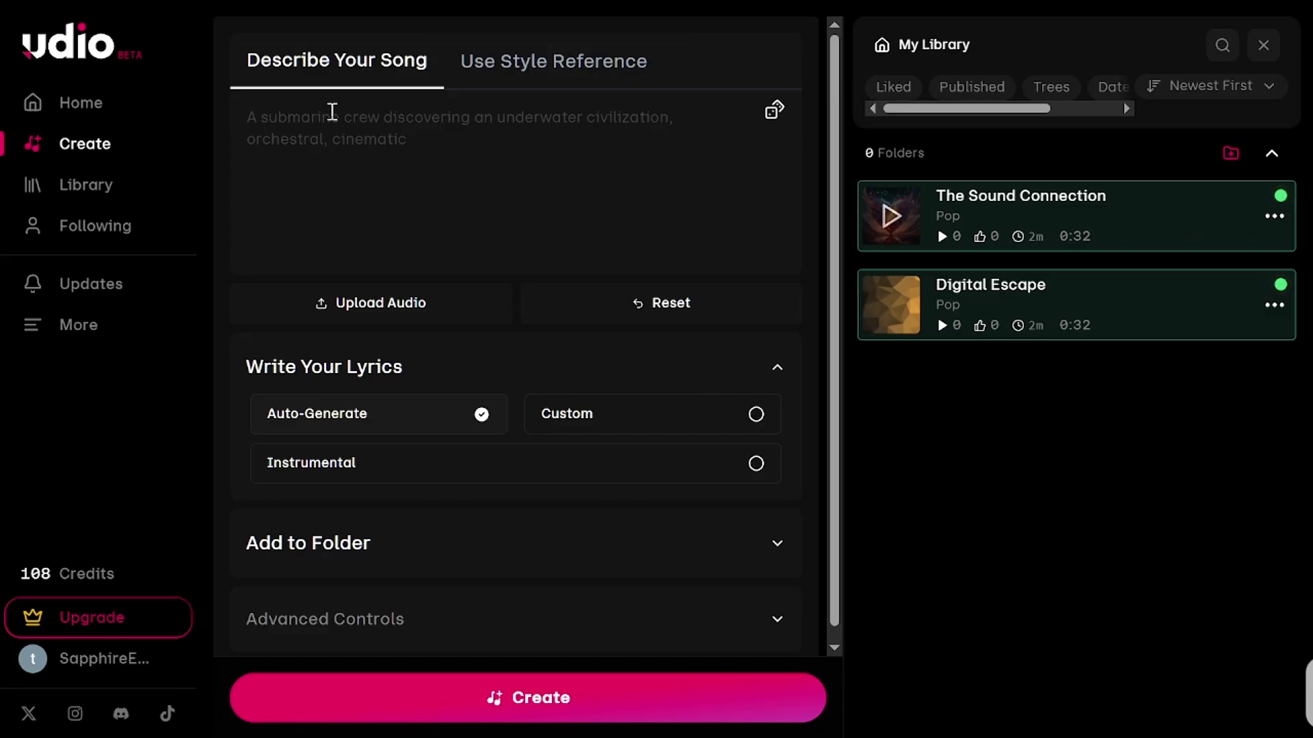
Describe the song as "dramatic folk song" and expand the advanced controls
{"action": "left_click", "coordinate": [331, 108]}
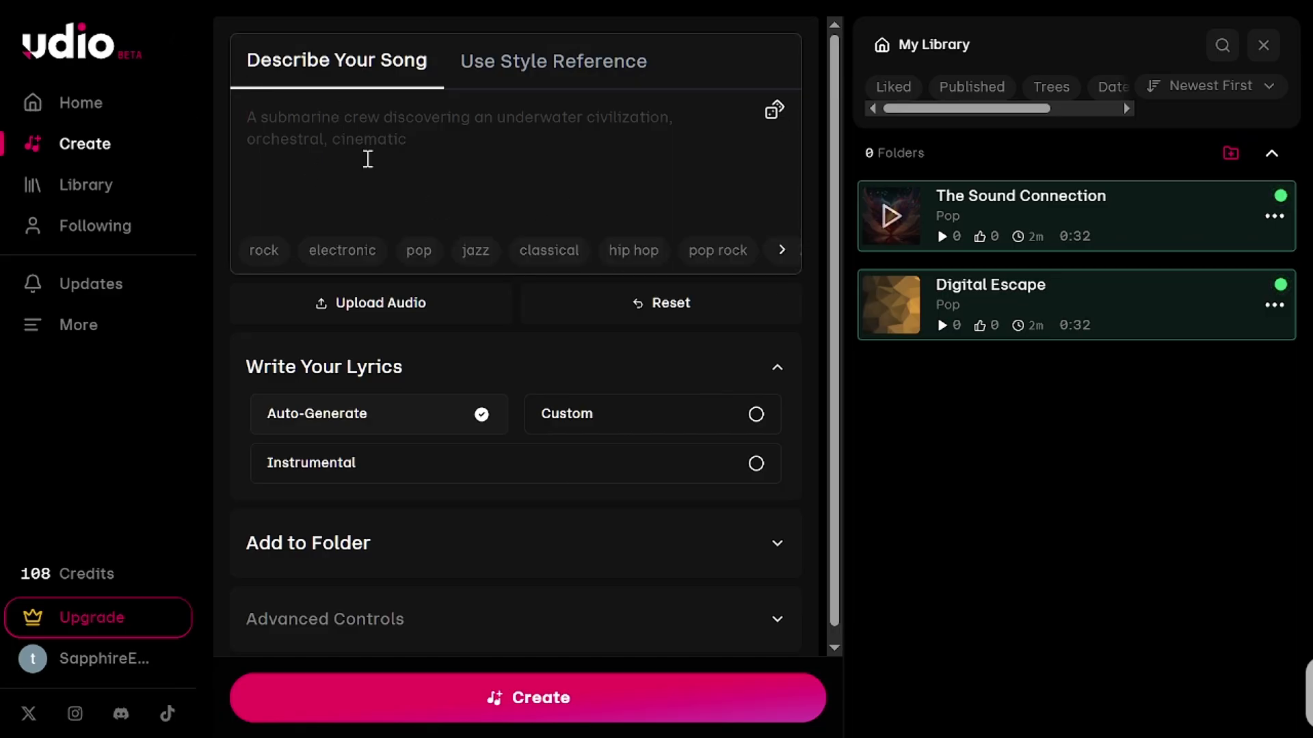
{"action": "type", "text": "dramatic folk song"}
{"action": "left_click", "coordinate": [782, 250]}
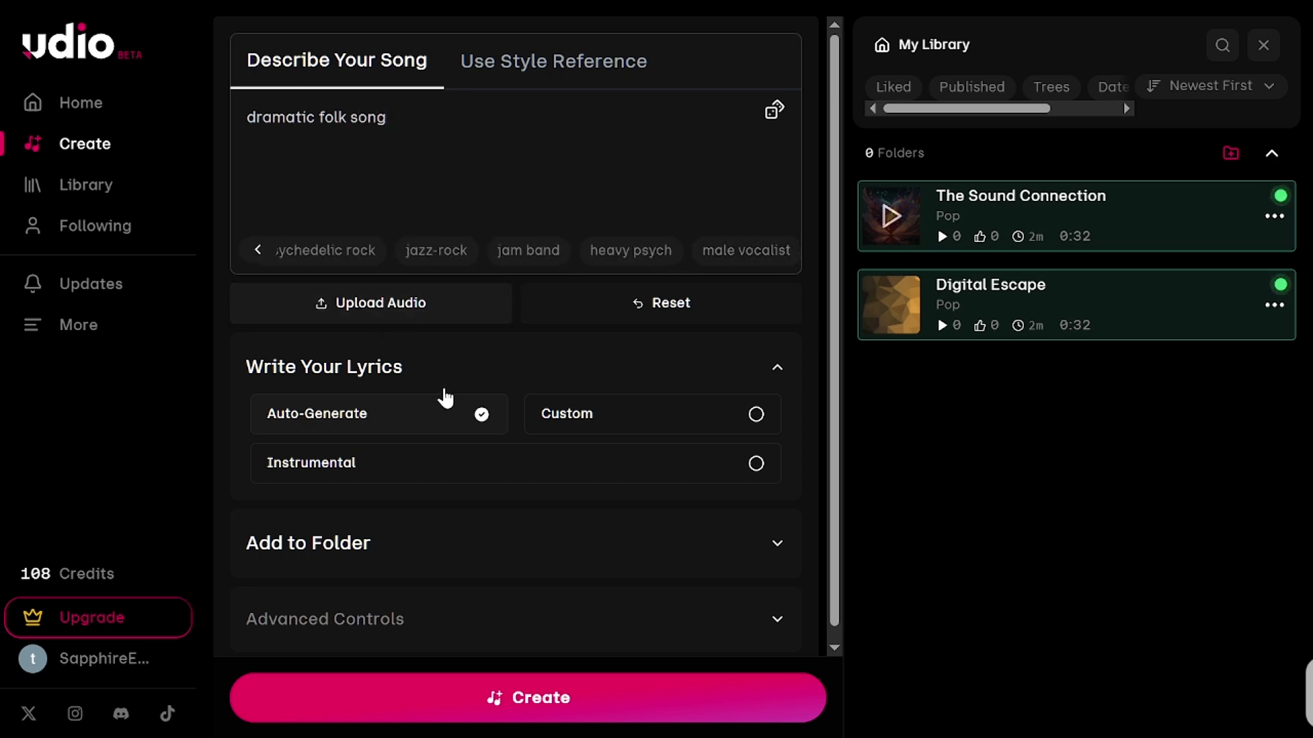
{"action": "scroll", "coordinate": [469, 373], "scroll_direction": "down", "scroll_amount": 1}
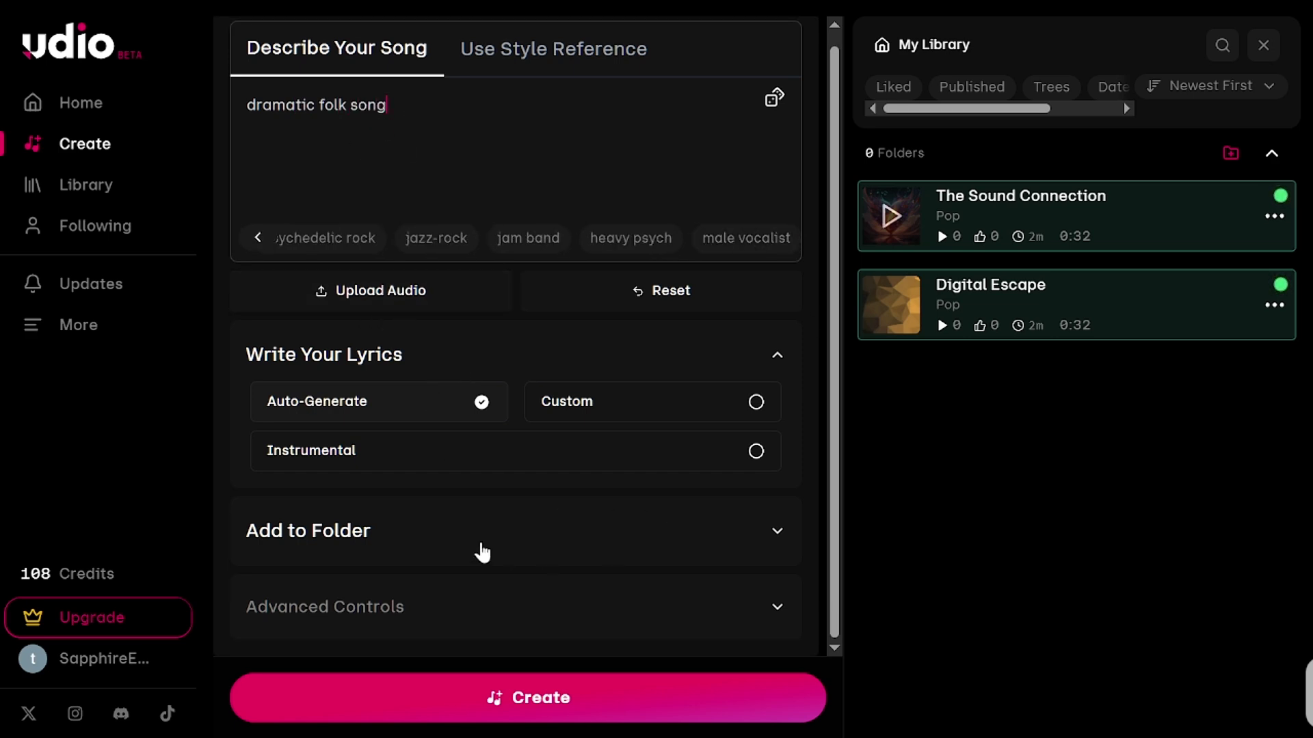
{"action": "left_click", "coordinate": [461, 607]}
{"action": "scroll", "coordinate": [521, 503], "scroll_direction": "down", "scroll_amount": 3}
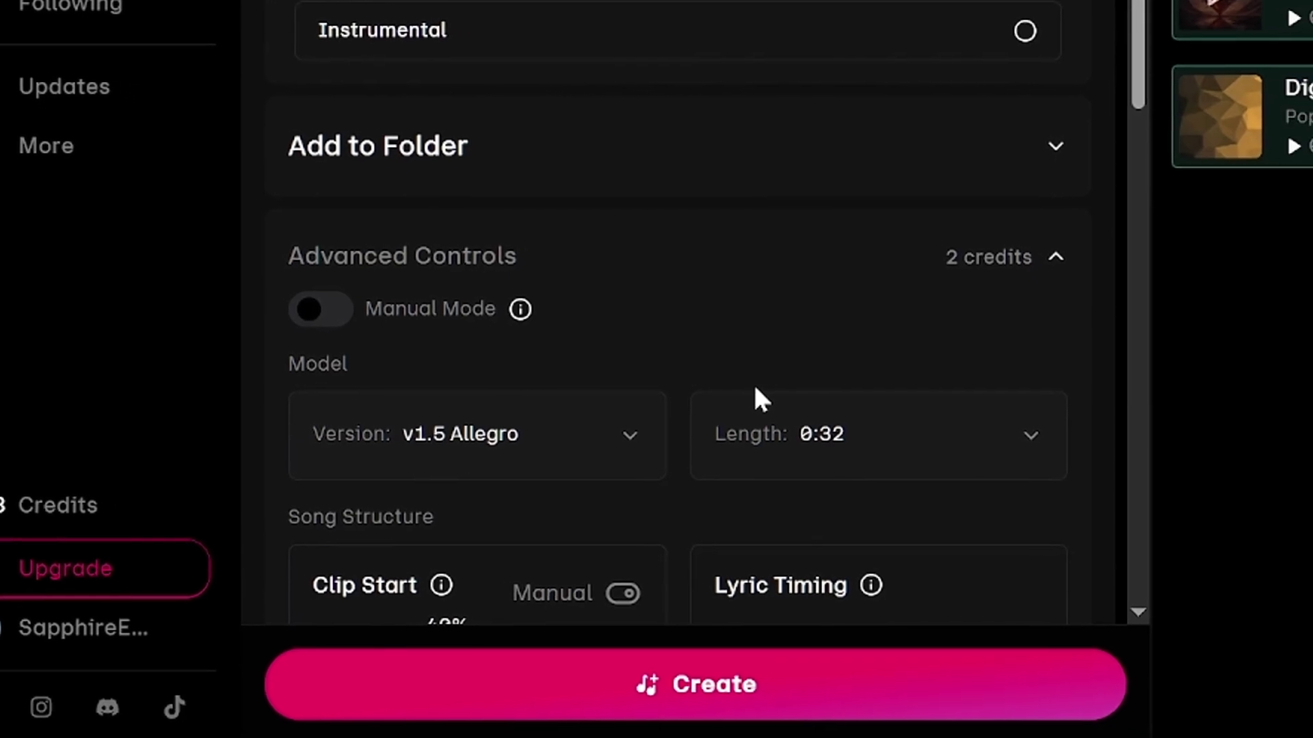
View the available model versions and set the song length to 2:10
{"action": "scroll", "coordinate": [574, 198], "scroll_direction": "down", "scroll_amount": 5}
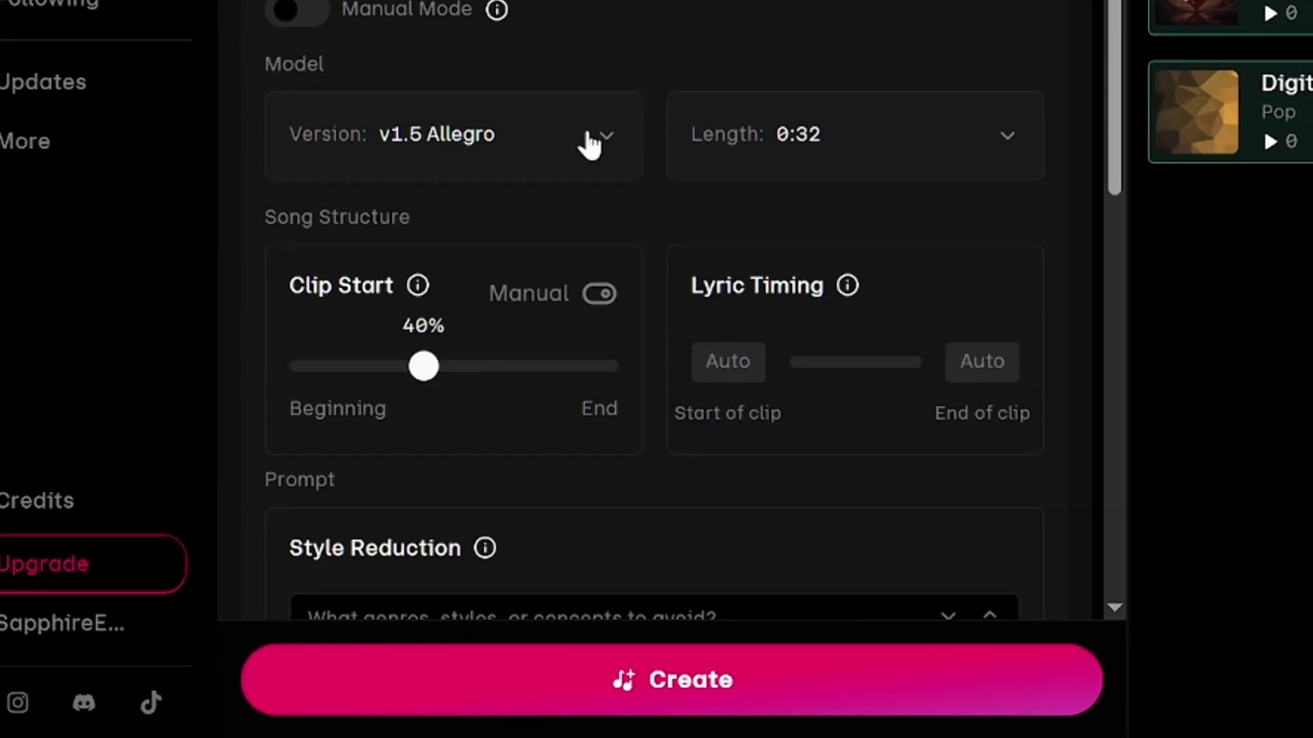
{"action": "left_click", "coordinate": [602, 163]}
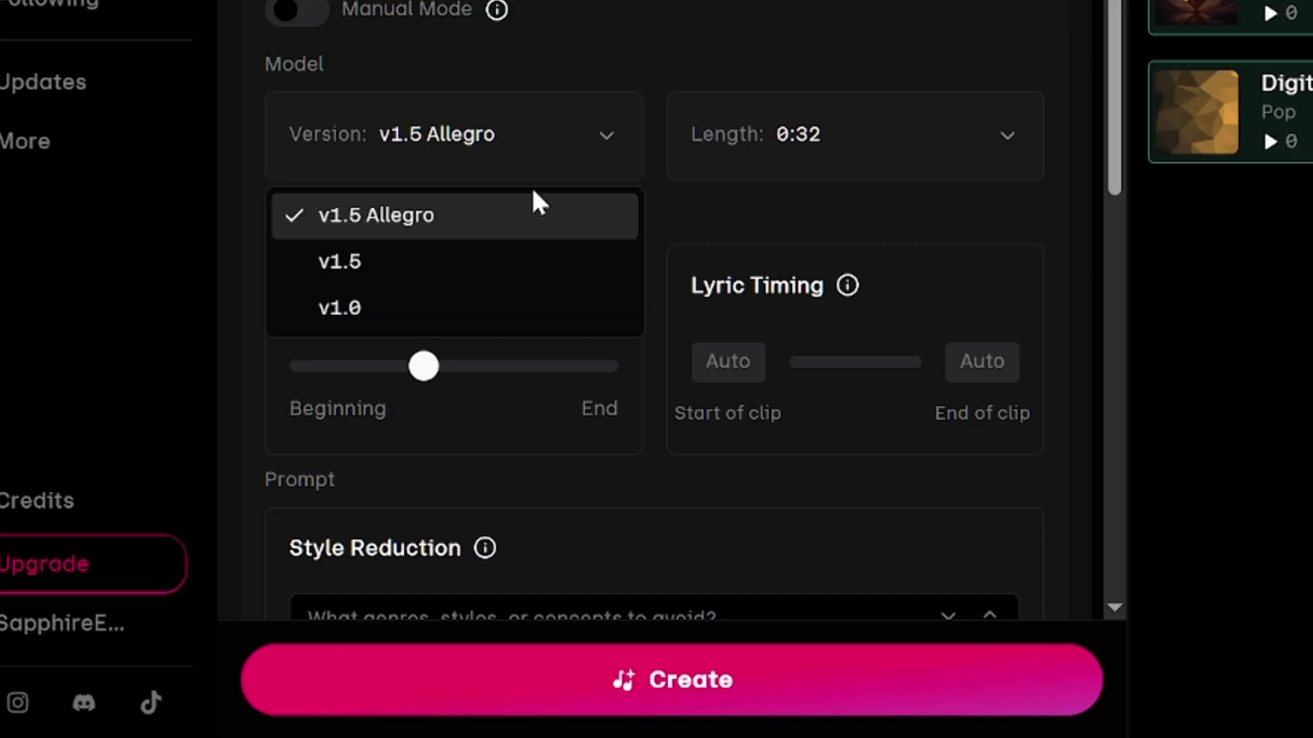
{"action": "left_click", "coordinate": [723, 10]}
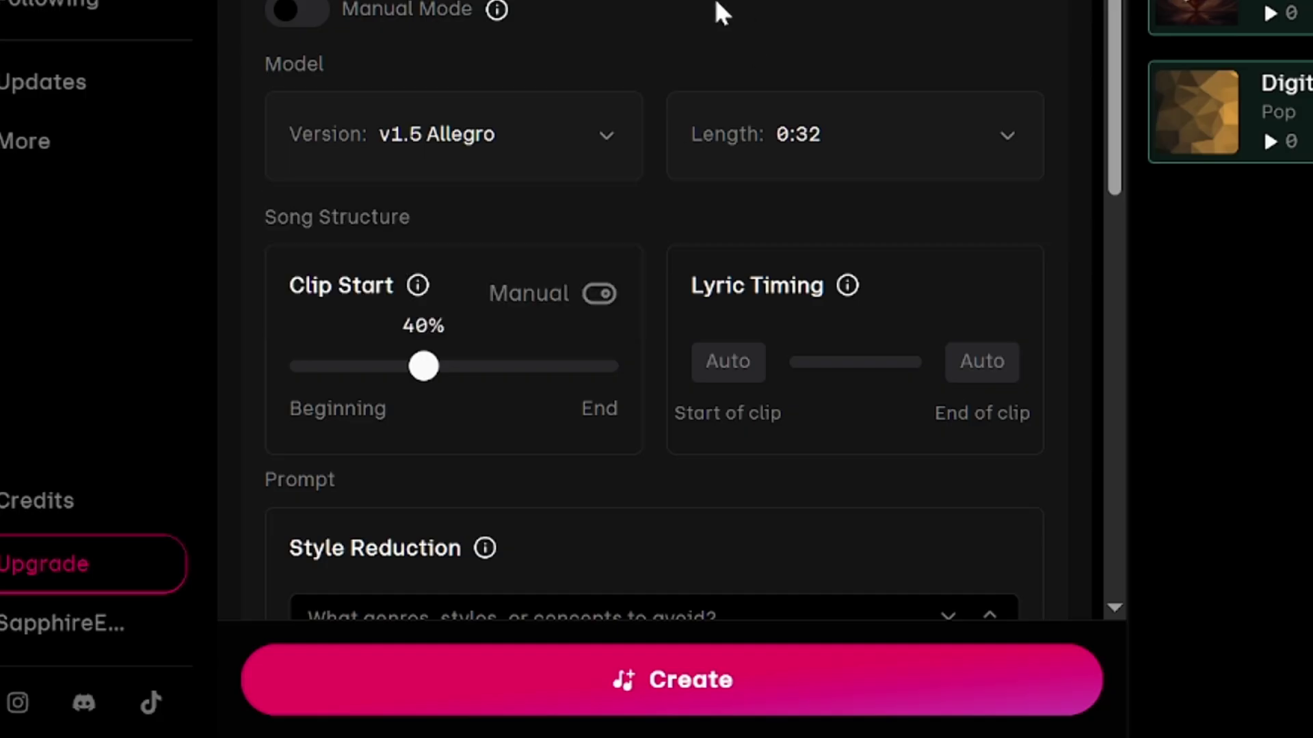
{"action": "left_click", "coordinate": [810, 136]}
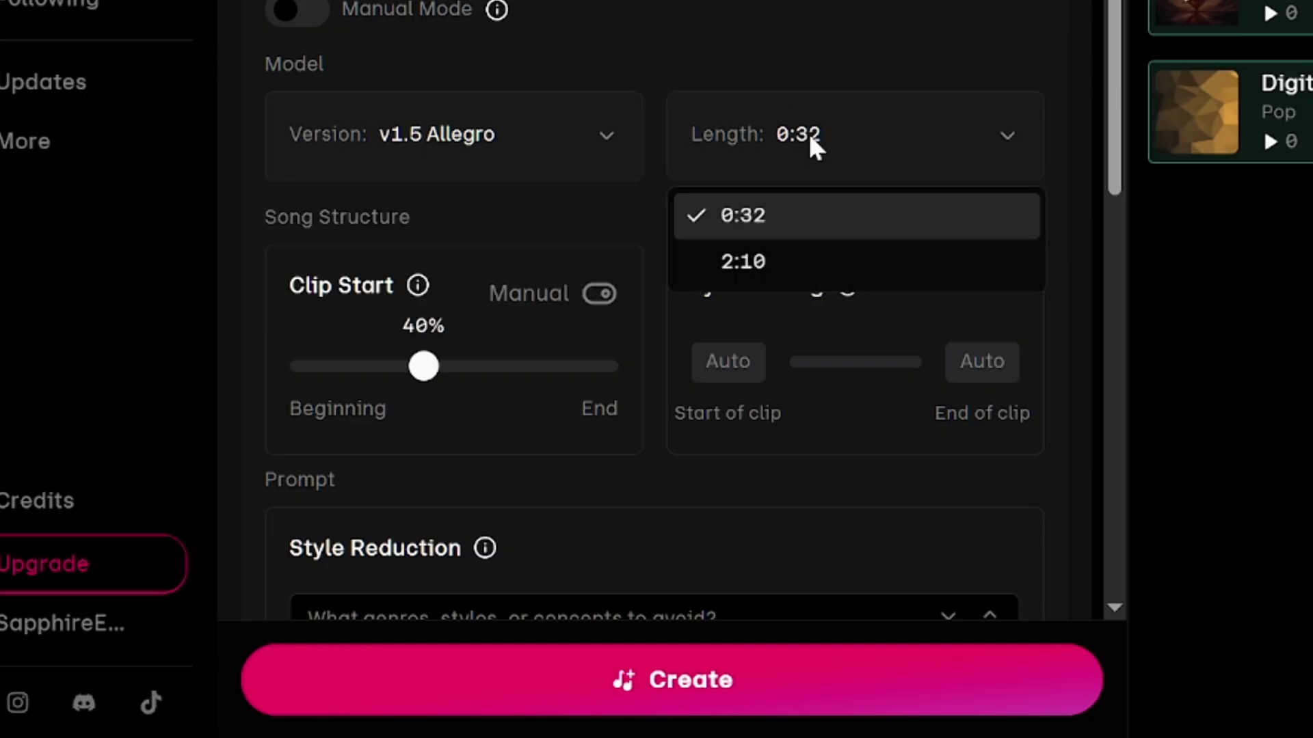
{"action": "left_click", "coordinate": [758, 258]}
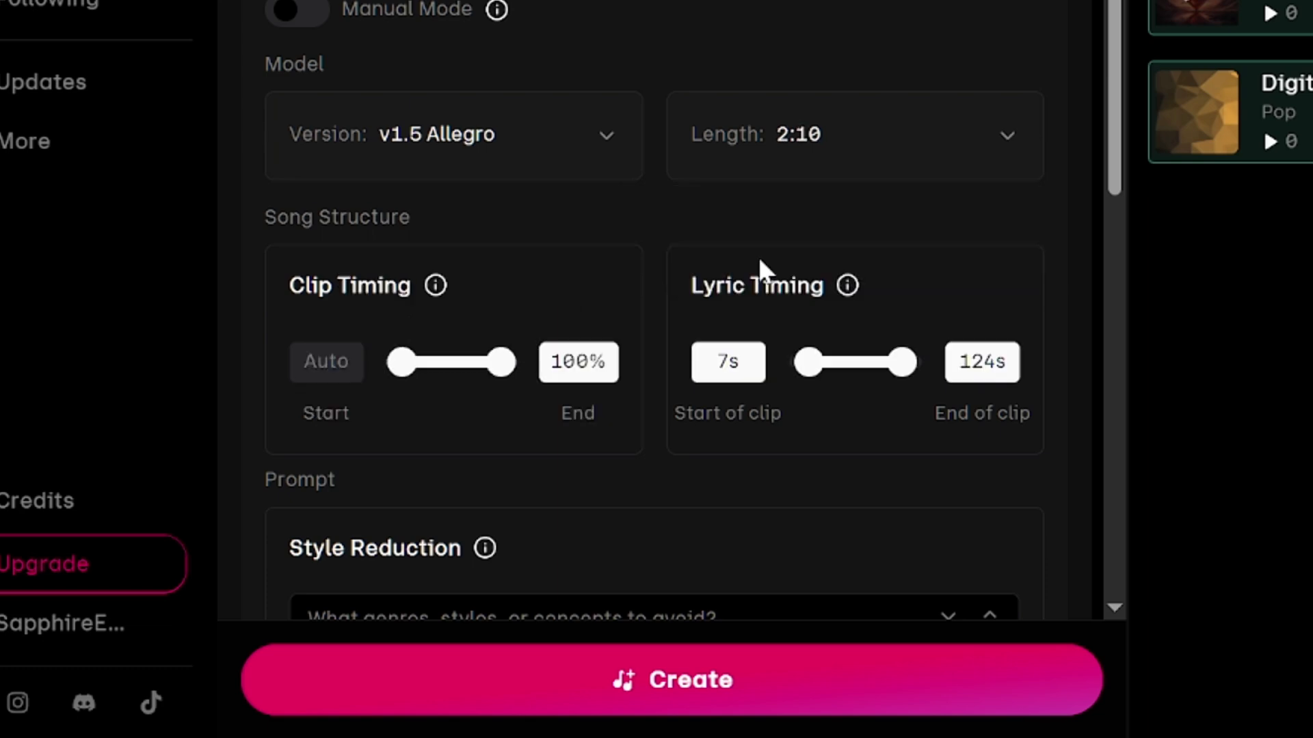
Review the timing, prompt strength and clarity settings, and set the generation quality to Ultra
{"action": "scroll", "coordinate": [746, 62], "scroll_direction": "down", "scroll_amount": 2}
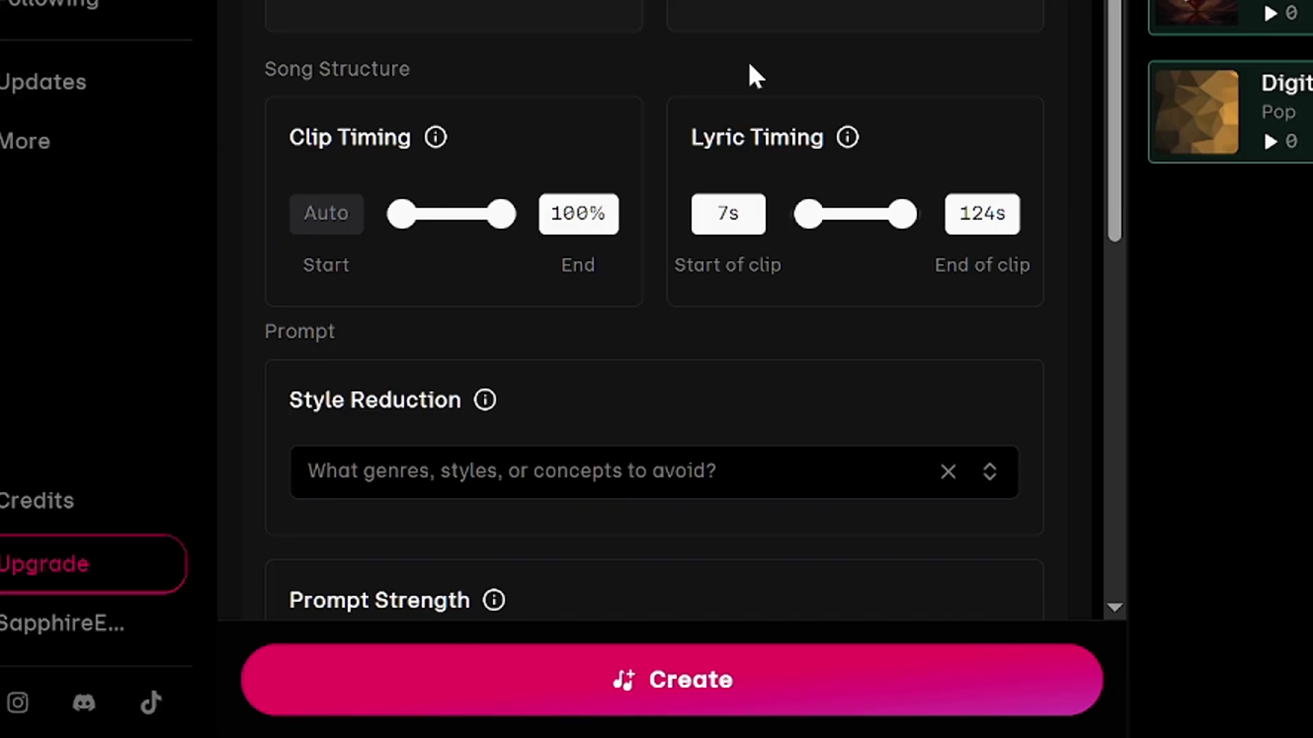
{"action": "scroll", "coordinate": [689, 295], "scroll_direction": "down", "scroll_amount": 2}
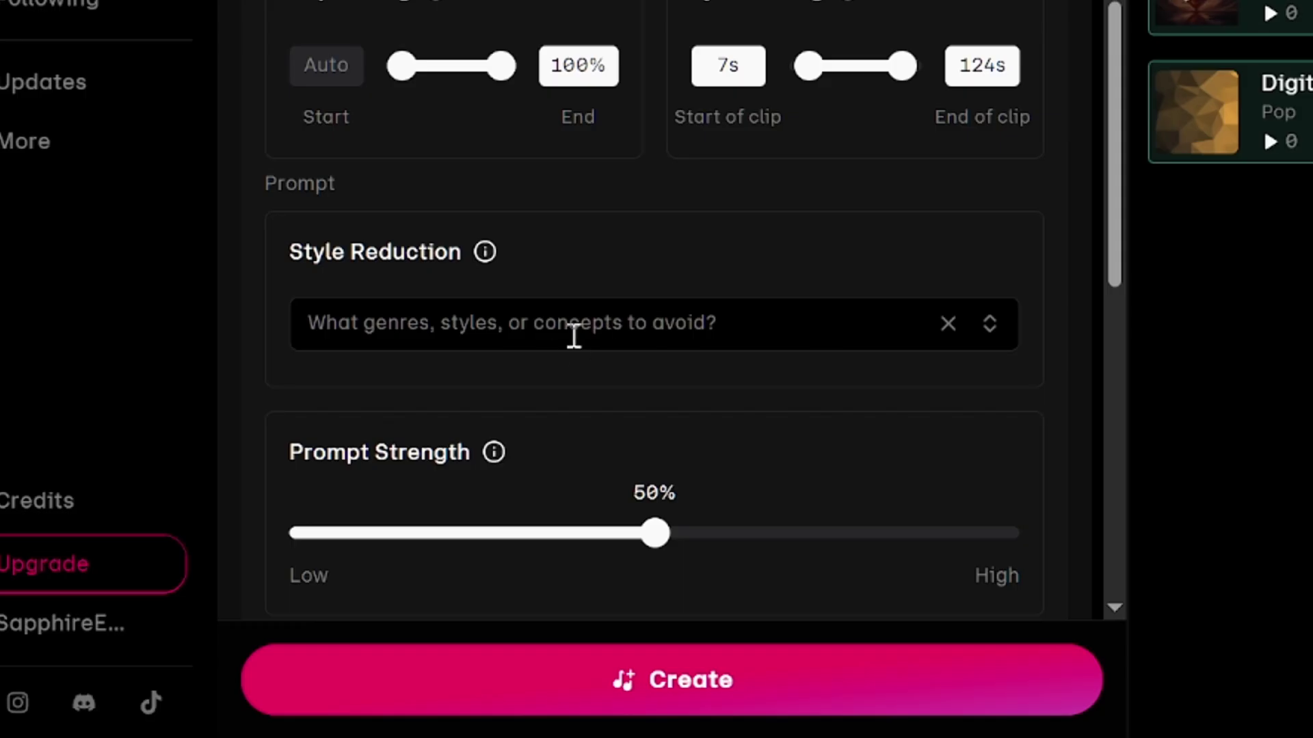
{"action": "scroll", "coordinate": [581, 335], "scroll_direction": "down", "scroll_amount": 4}
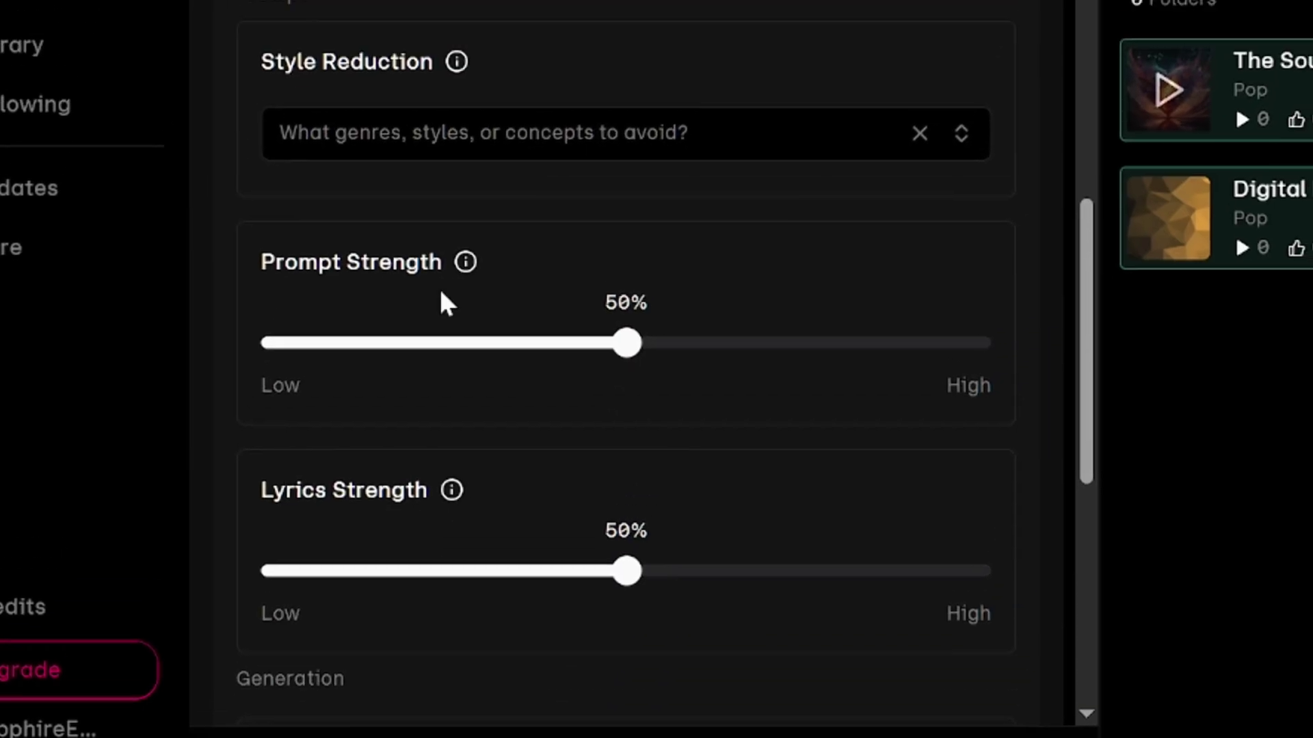
{"action": "mouse_move", "coordinate": [465, 265]}
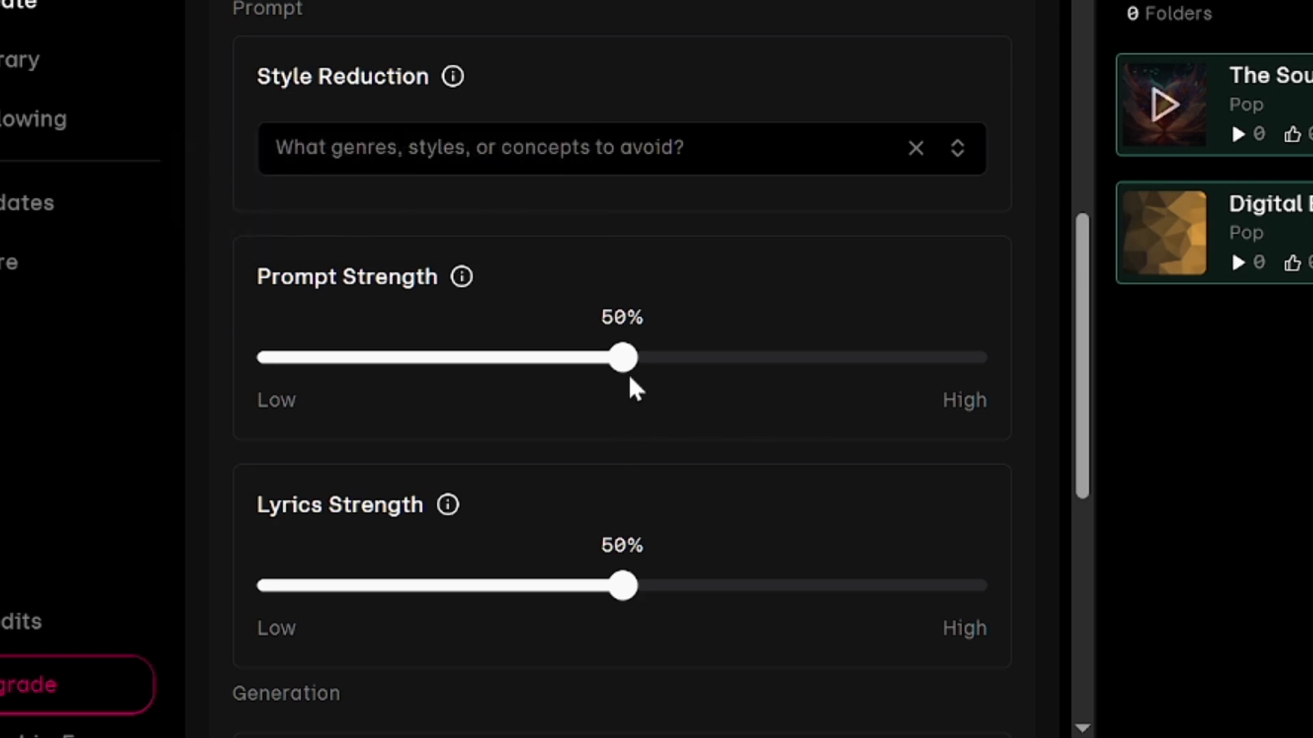
{"action": "scroll", "coordinate": [628, 373], "scroll_direction": "down", "scroll_amount": 5}
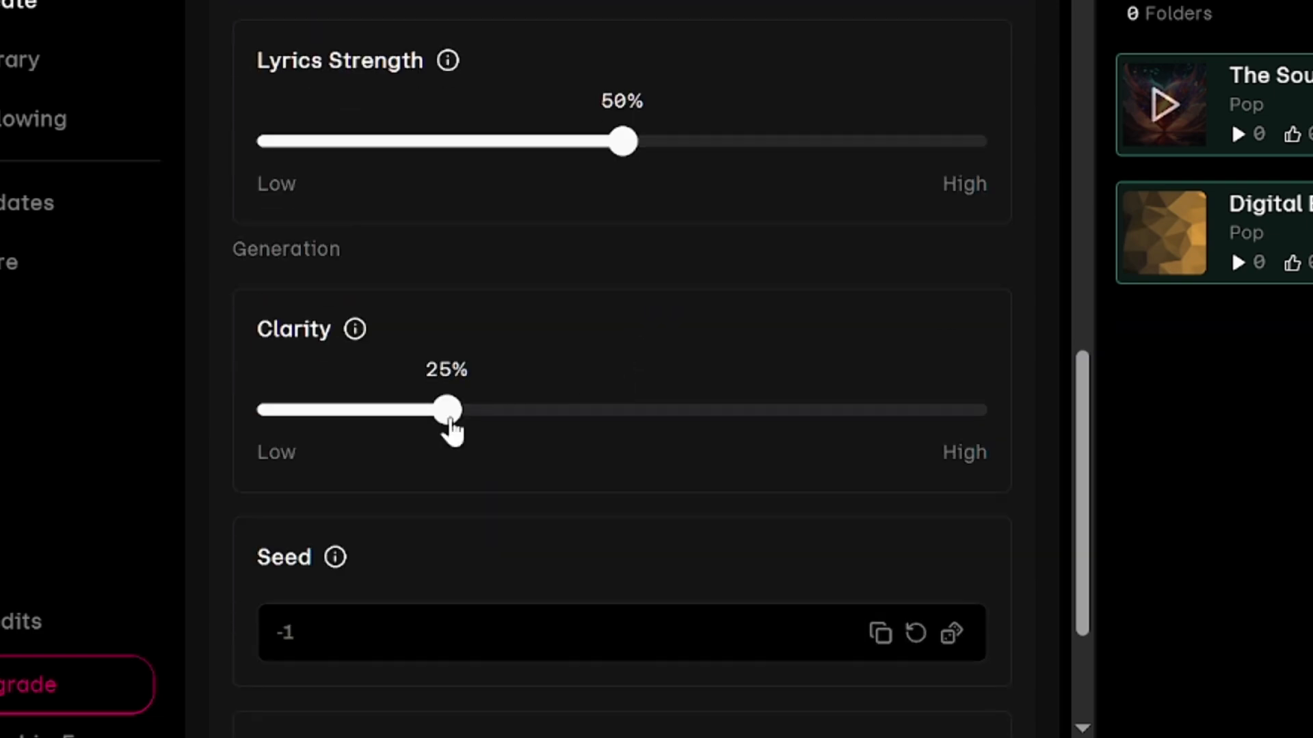
{"action": "mouse_move", "coordinate": [355, 335]}
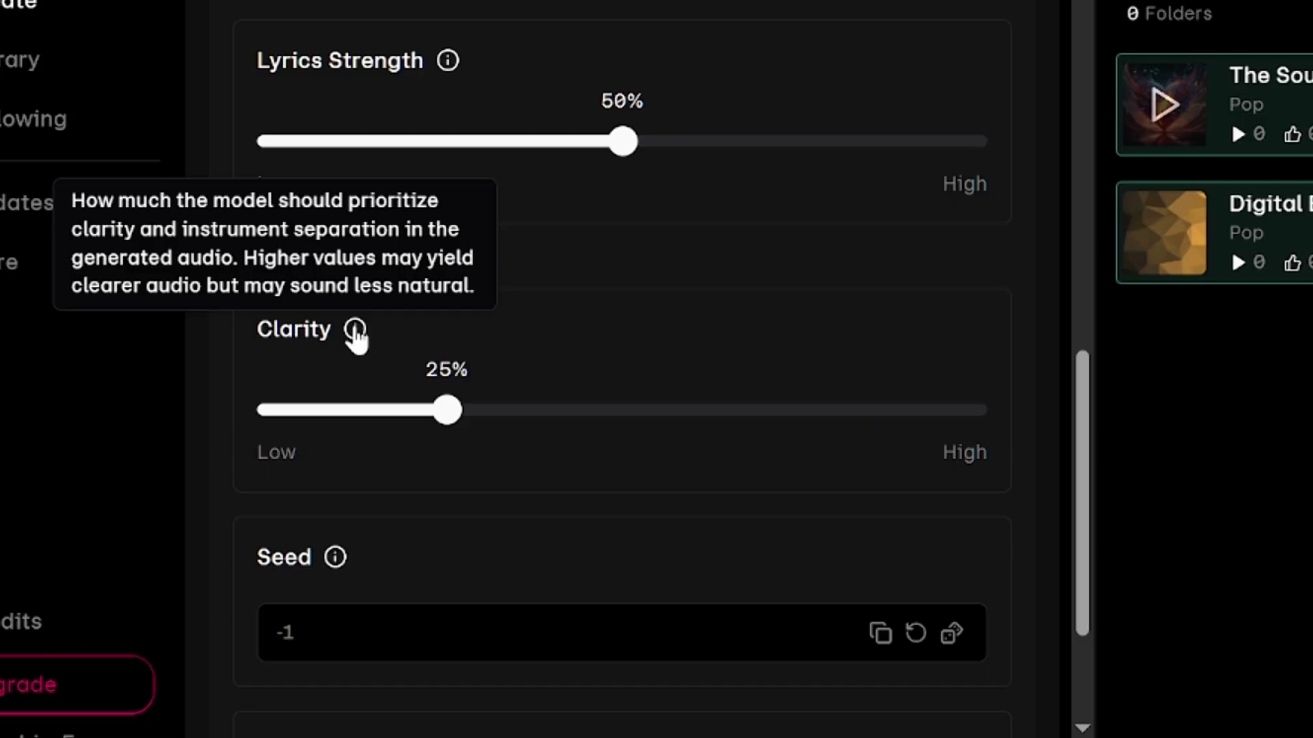
{"action": "scroll", "coordinate": [455, 404], "scroll_direction": "down", "scroll_amount": 3}
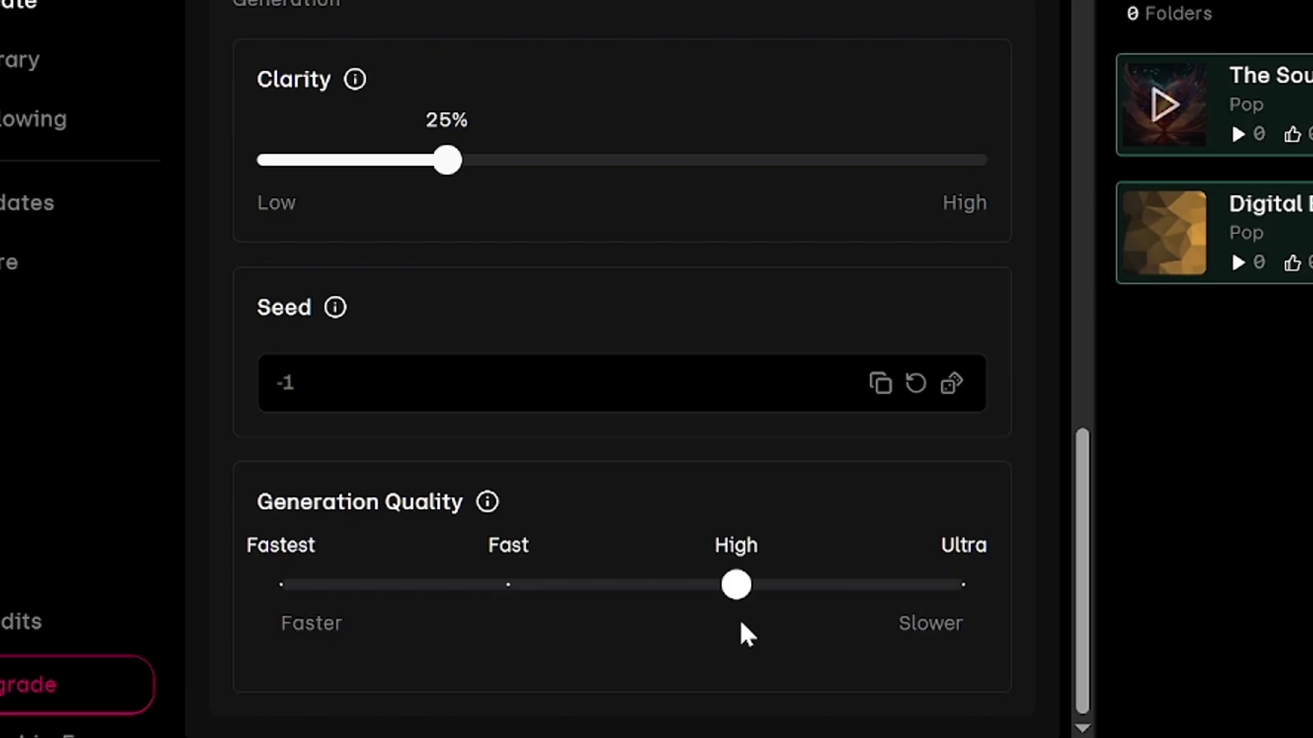
{"action": "left_click_drag", "start_coordinate": [732, 583], "coordinate": [1004, 585]}
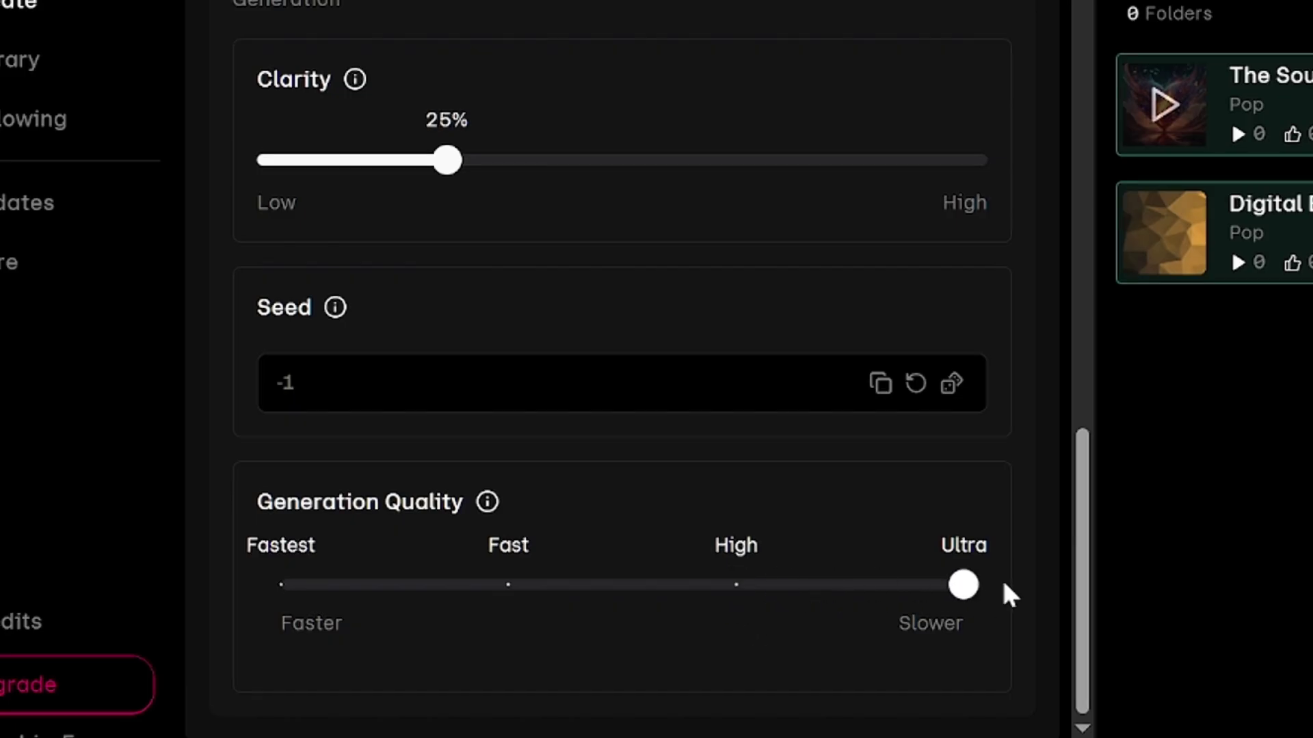
Set the song length to 0:32 and move the clip start to 26%
{"action": "scroll", "coordinate": [999, 581], "scroll_direction": "up", "scroll_amount": 10}
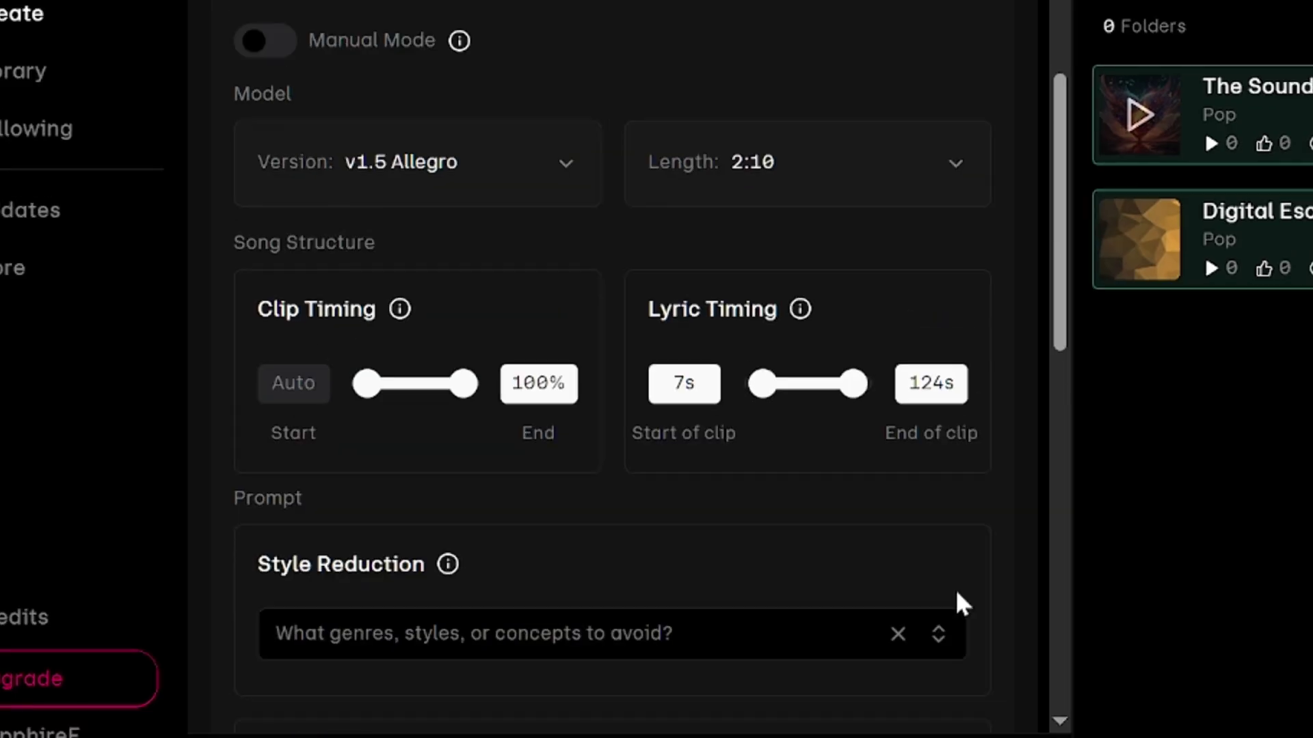
{"action": "left_click", "coordinate": [823, 183]}
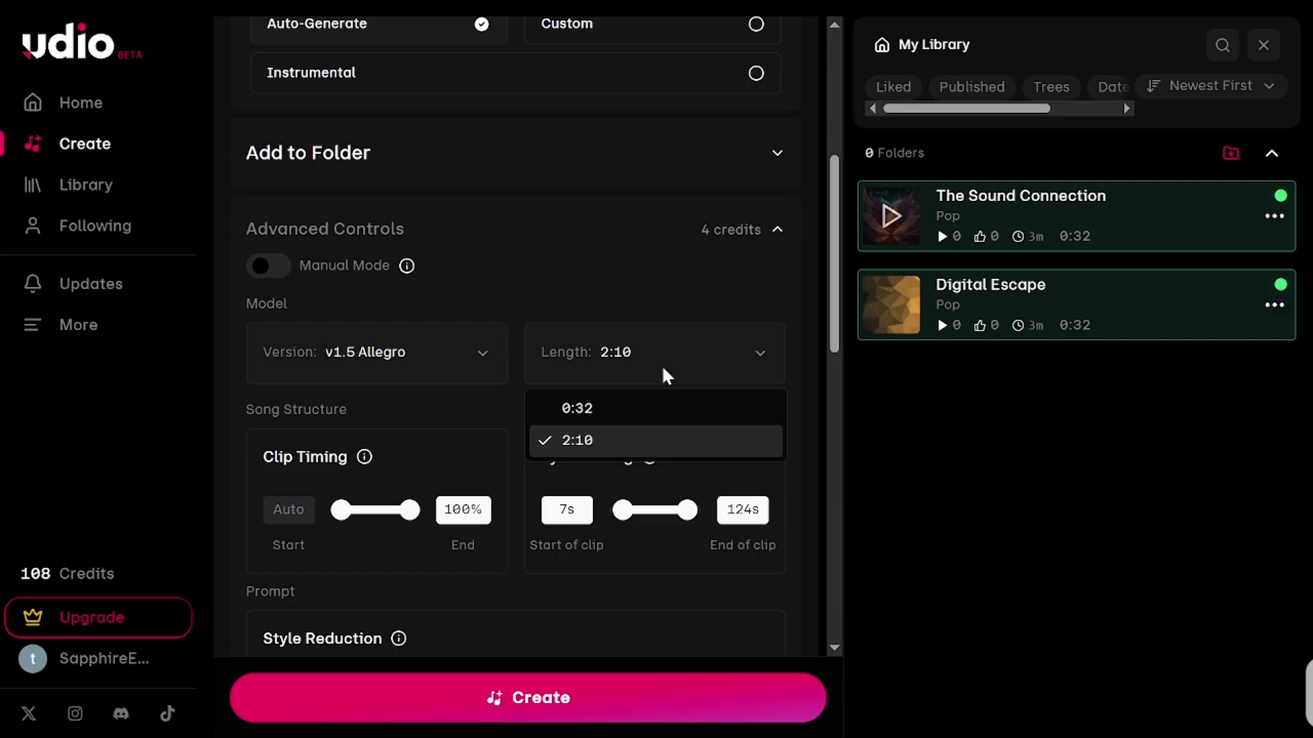
{"action": "left_click", "coordinate": [646, 408]}
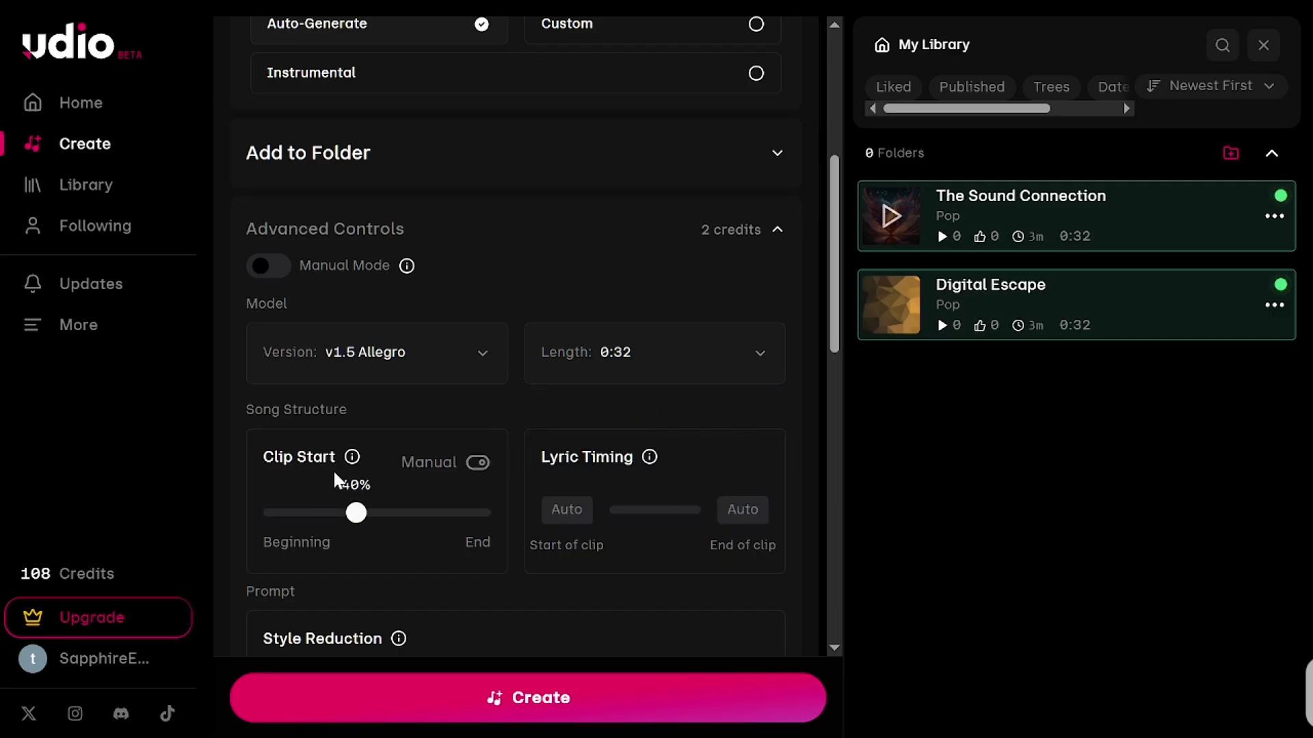
{"action": "left_click_drag", "start_coordinate": [352, 521], "coordinate": [325, 519]}
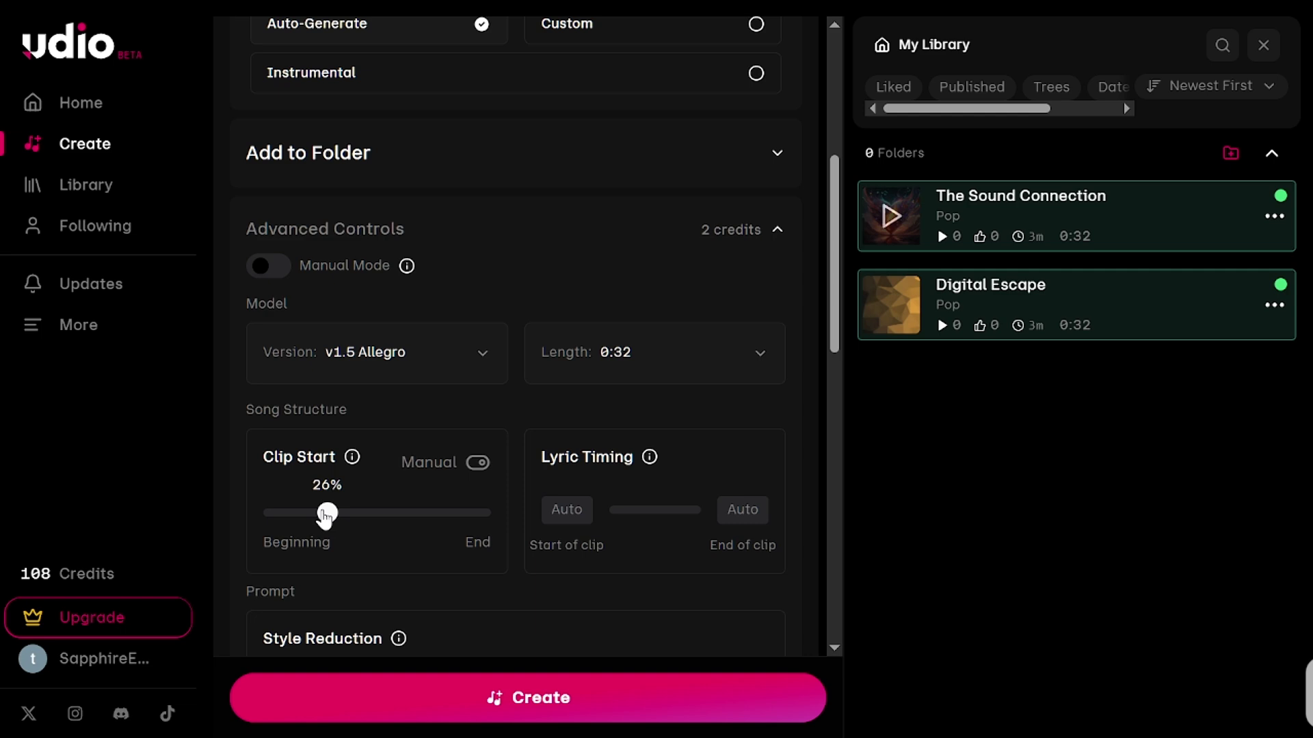
Generate the dramatic folk song and play part of both new versions
{"action": "scroll", "coordinate": [531, 363], "scroll_direction": "up", "scroll_amount": 5}
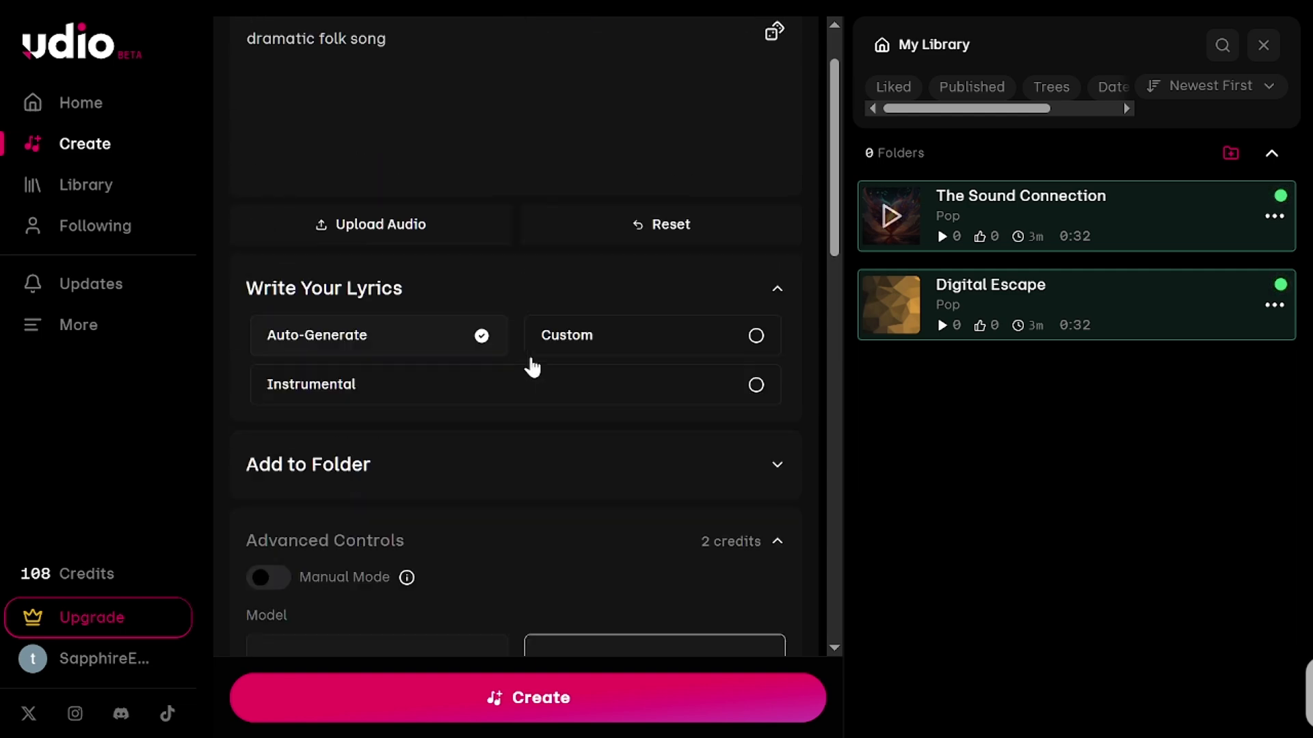
{"action": "scroll", "coordinate": [532, 368], "scroll_direction": "up", "scroll_amount": 1}
{"action": "left_click", "coordinate": [544, 697]}
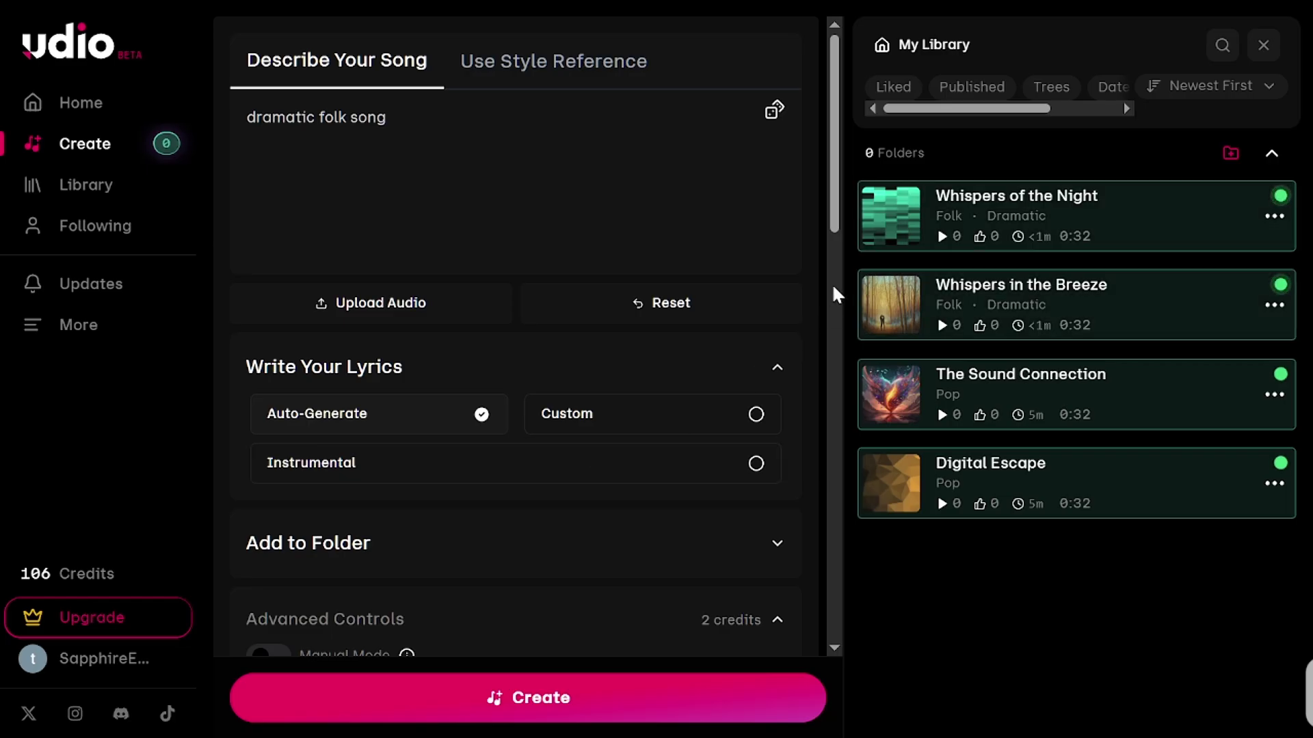
{"action": "left_click", "coordinate": [889, 218]}
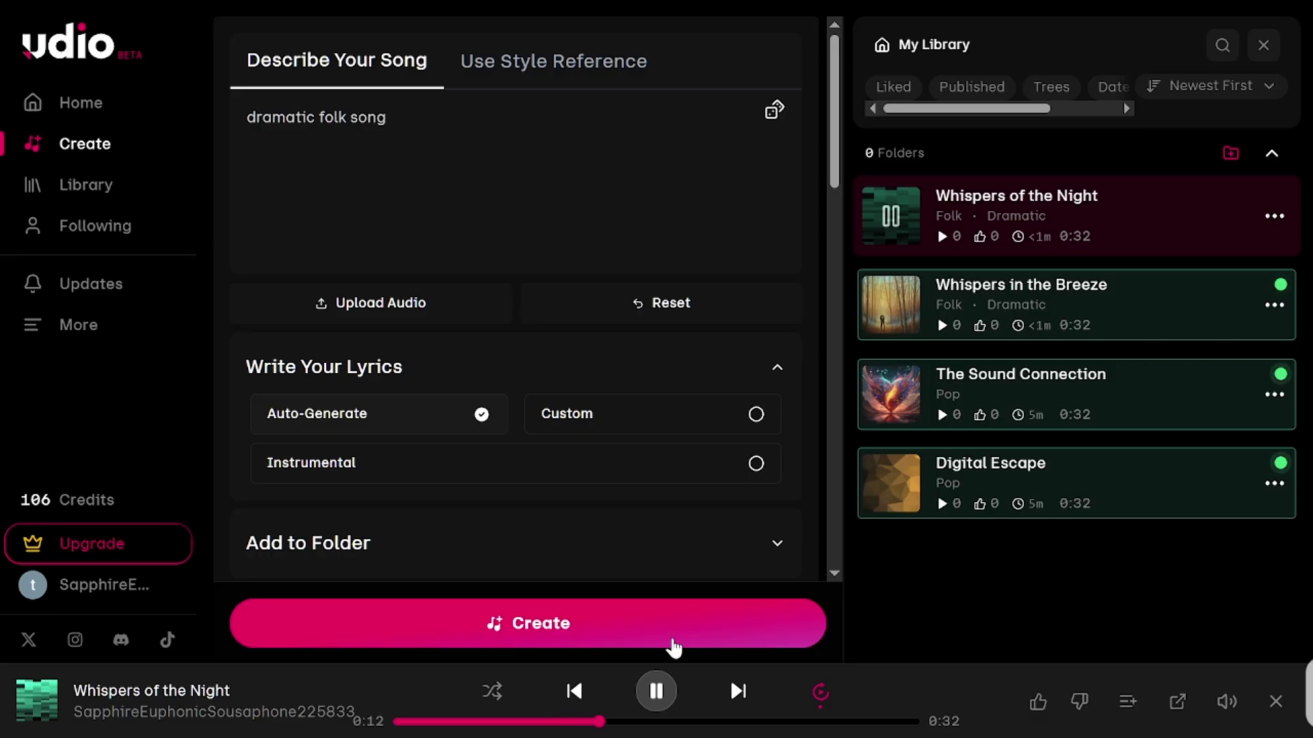
{"action": "left_click", "coordinate": [892, 311]}
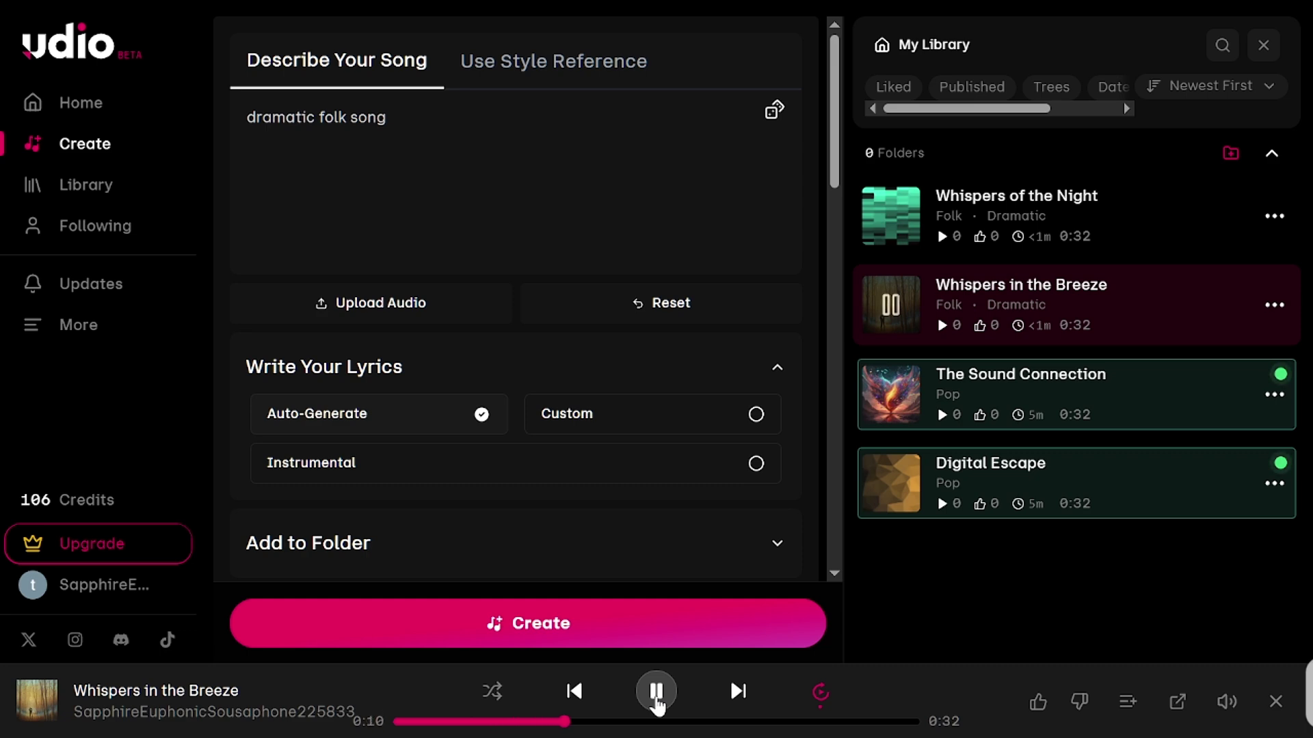
{"action": "left_click", "coordinate": [656, 705]}
Set up an extension of Whispers of the Night with the placement Add Intro
{"action": "left_click", "coordinate": [1274, 216]}
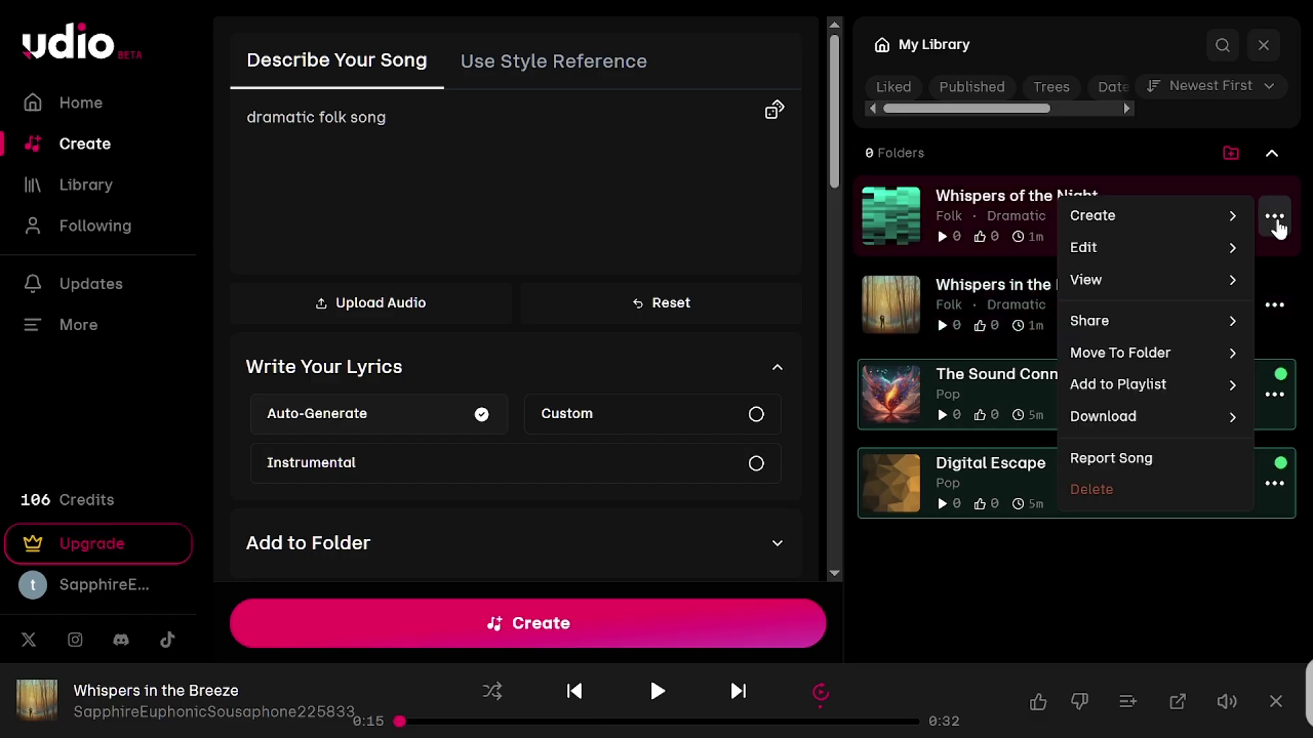
{"action": "mouse_move", "coordinate": [1187, 214]}
{"action": "left_click", "coordinate": [920, 228]}
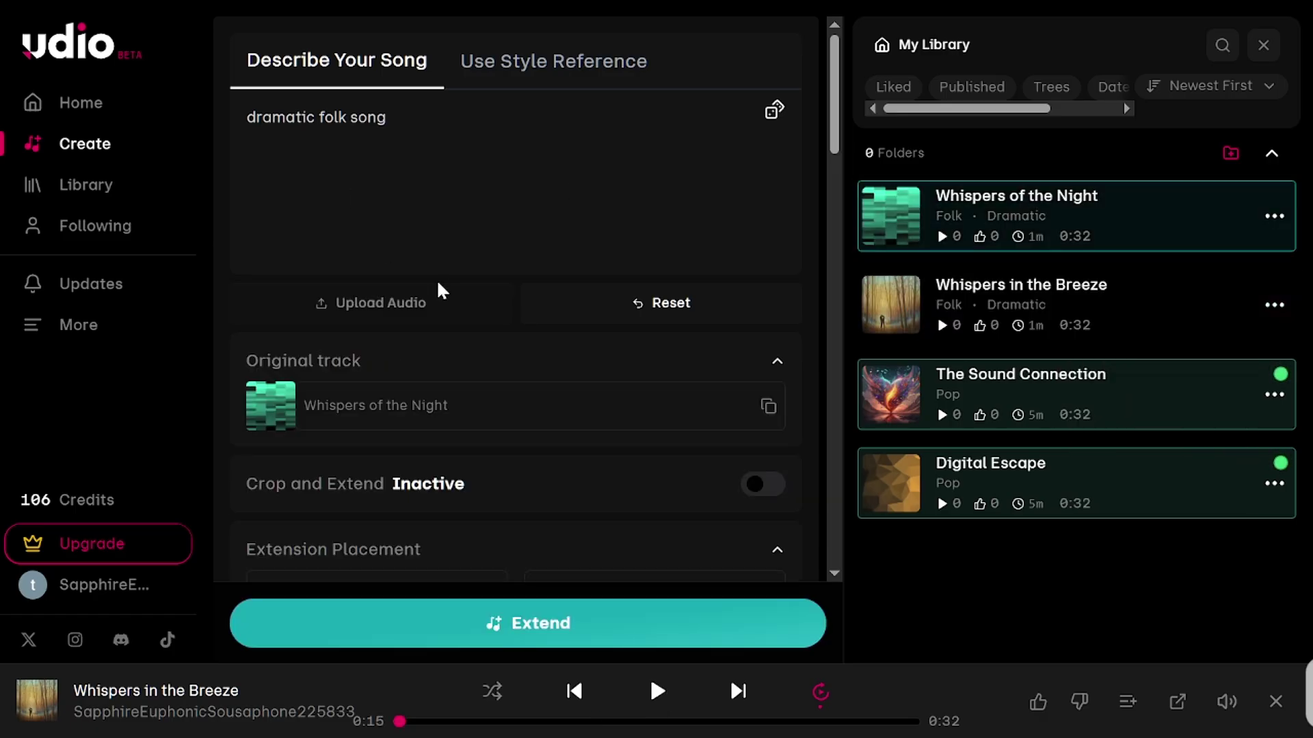
{"action": "scroll", "coordinate": [440, 288], "scroll_direction": "down", "scroll_amount": 3}
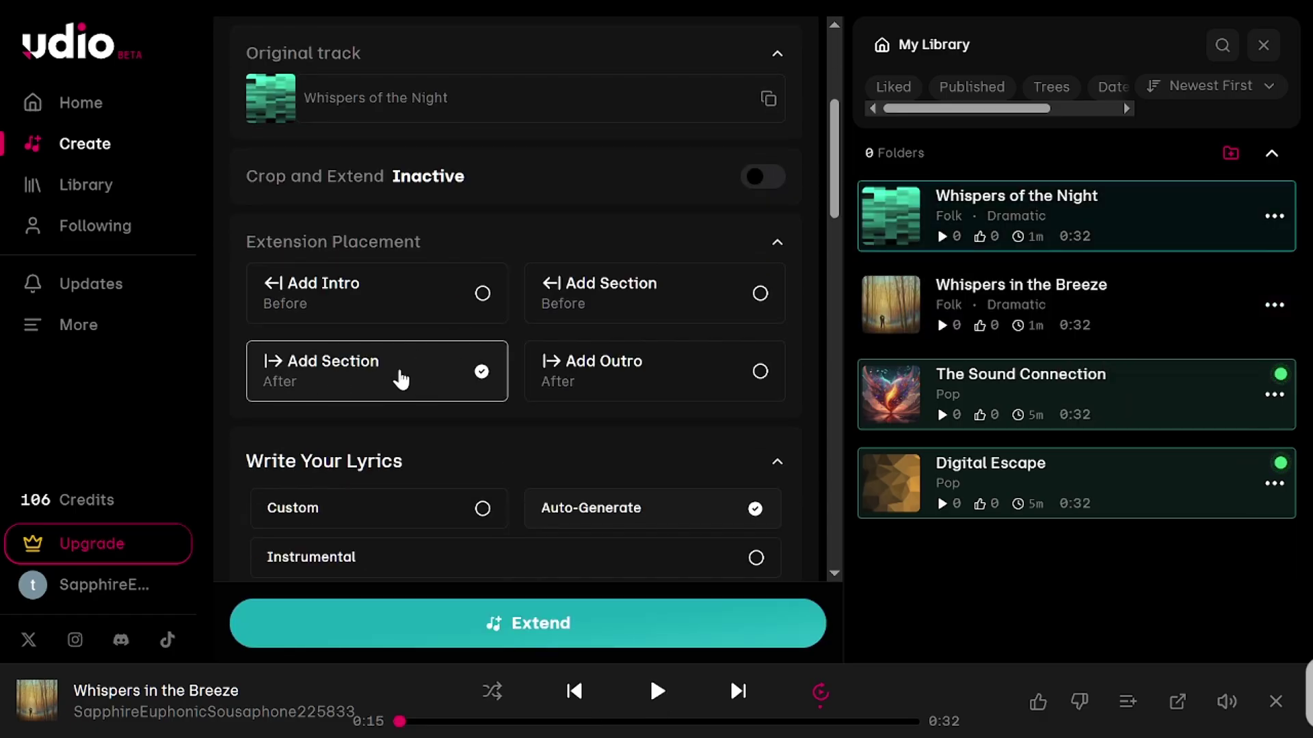
{"action": "left_click", "coordinate": [483, 294]}
Check the remaining advanced settings of the extension, such as context length and quality, and generate it
{"action": "scroll", "coordinate": [489, 294], "scroll_direction": "down", "scroll_amount": 3}
{"action": "scroll", "coordinate": [488, 294], "scroll_direction": "down", "scroll_amount": 15}
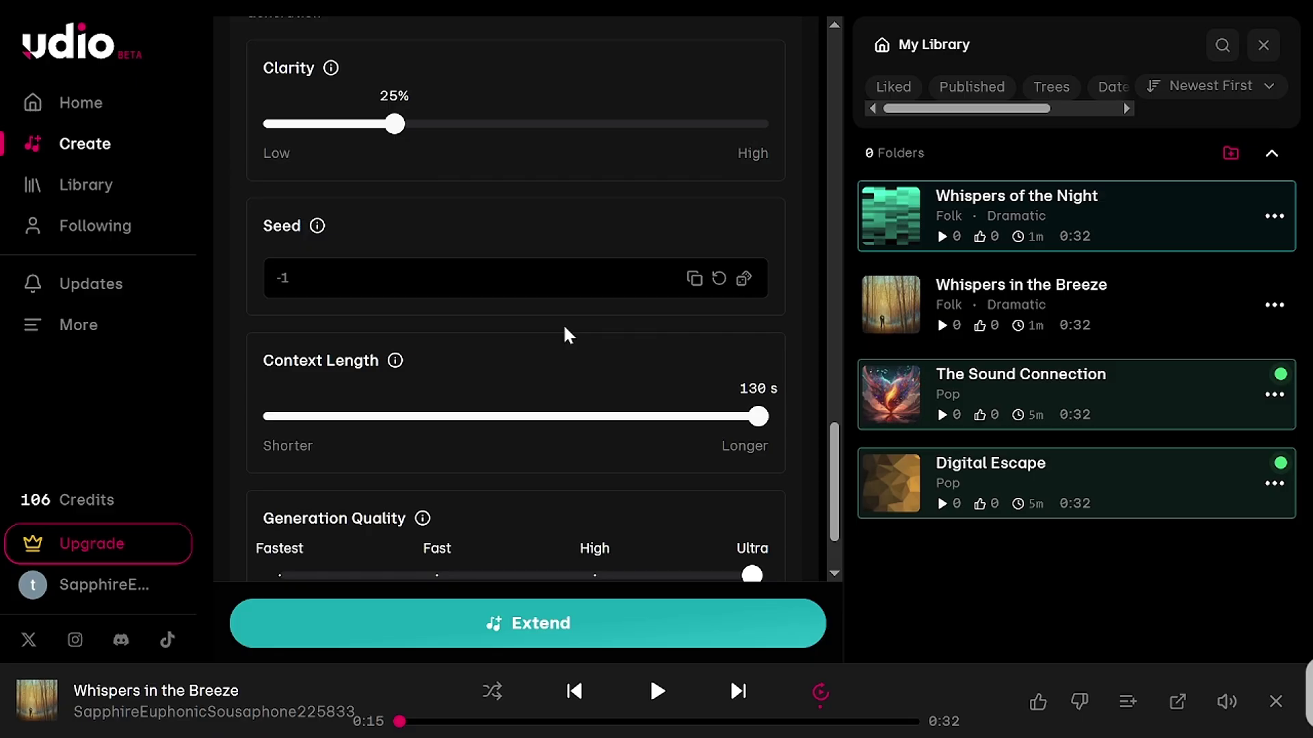
{"action": "scroll", "coordinate": [565, 335], "scroll_direction": "down", "scroll_amount": 2}
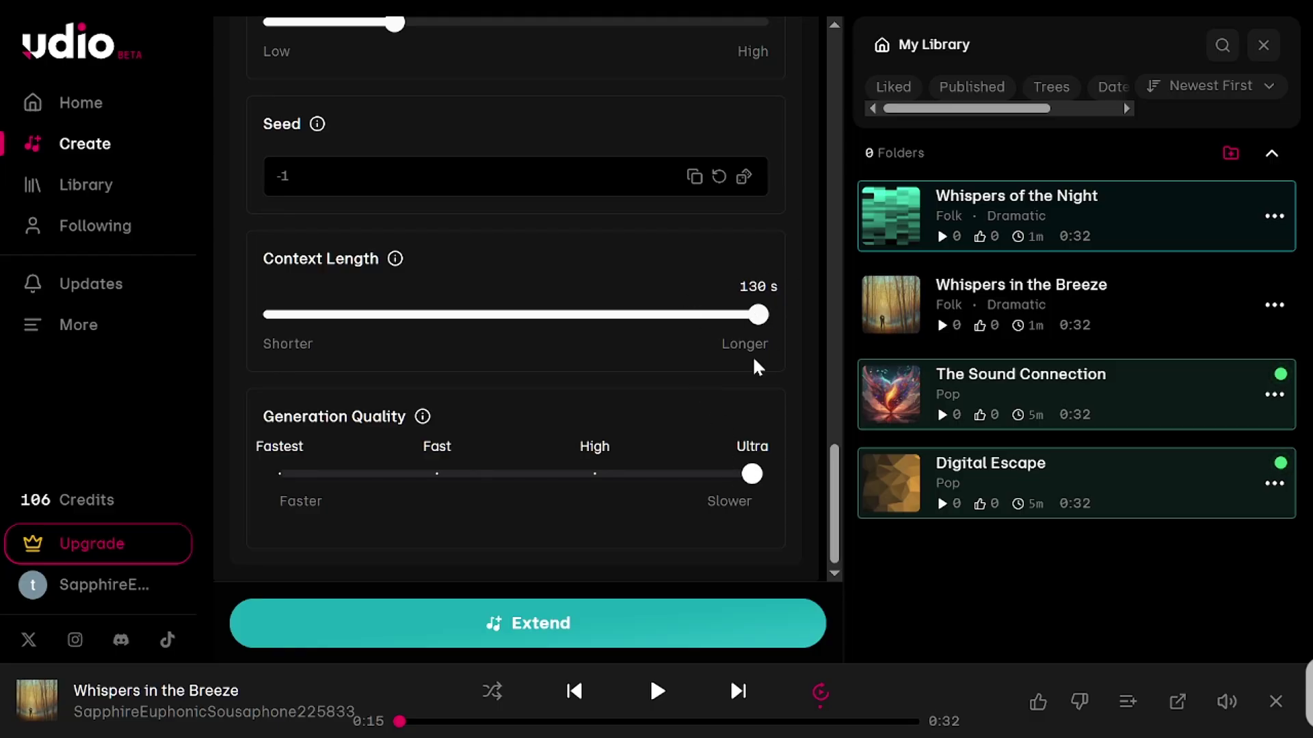
{"action": "left_click", "coordinate": [630, 636]}
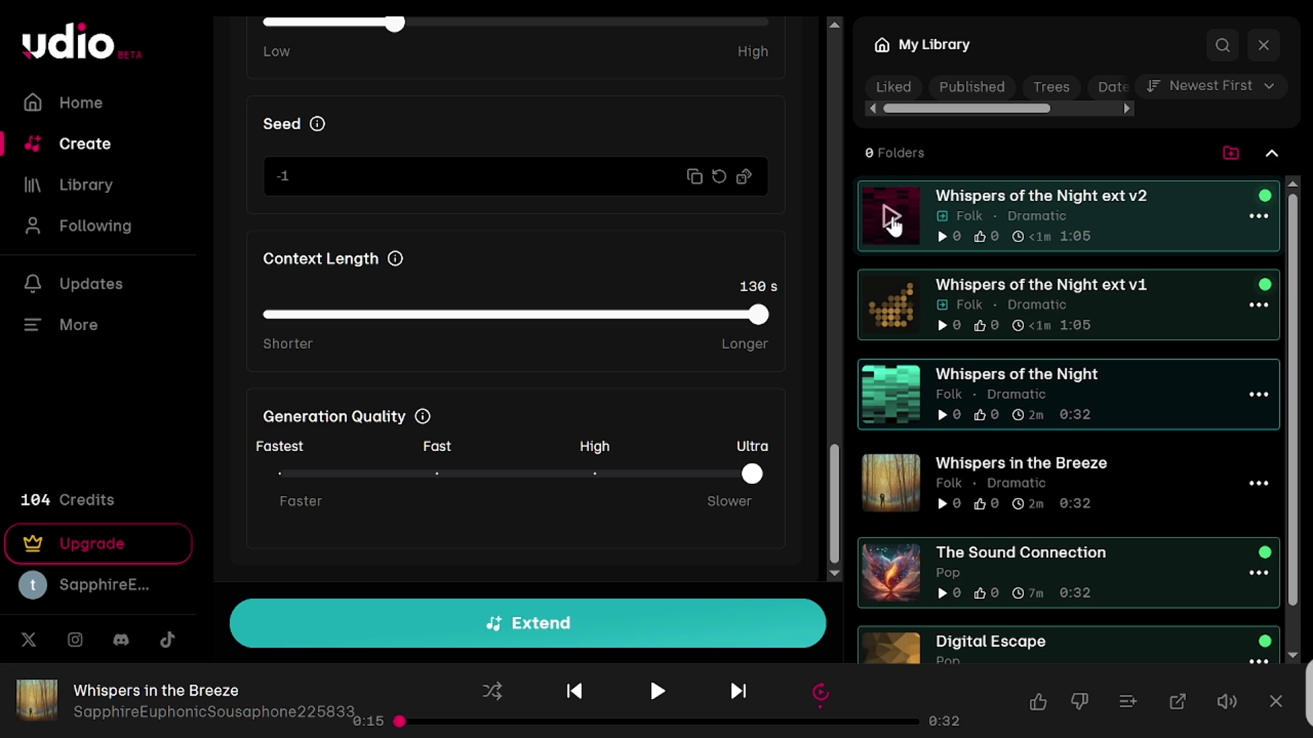
Play both extended versions of Whispers of the Night, skipping ahead to about the middle of each
{"action": "left_click", "coordinate": [891, 220]}
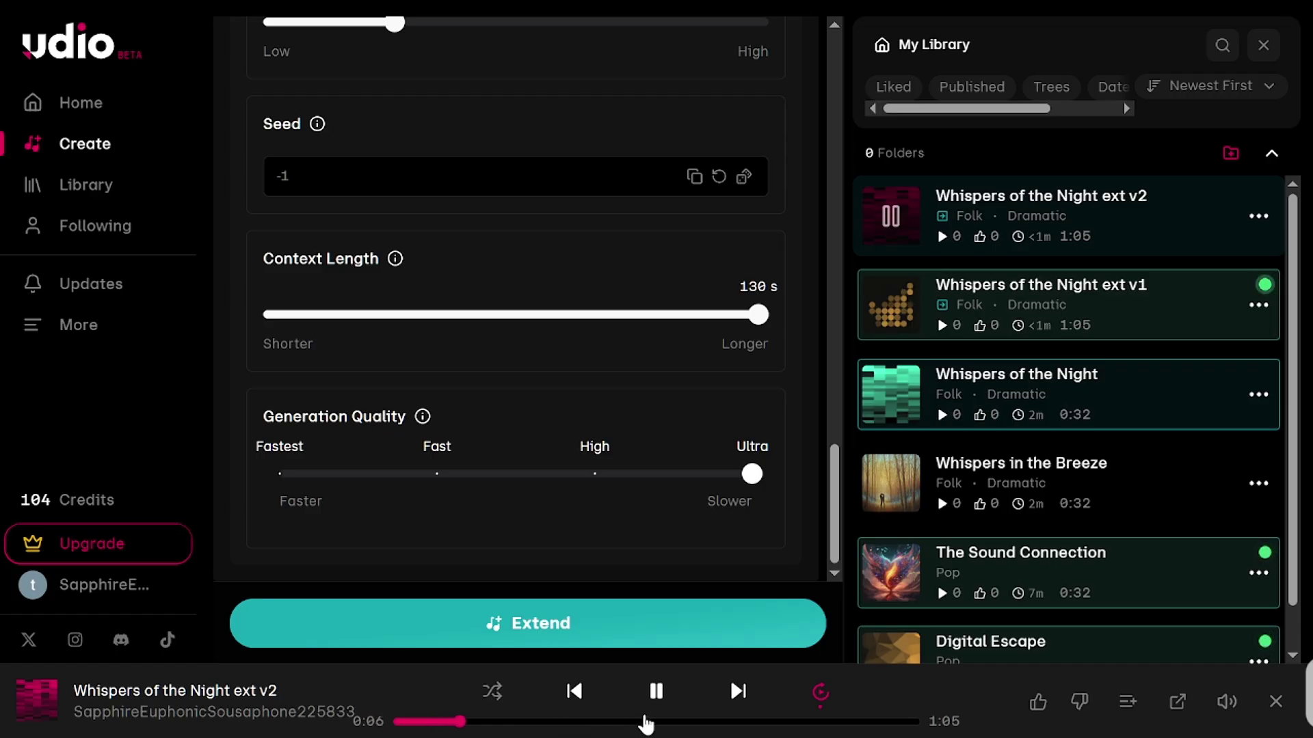
{"action": "left_click", "coordinate": [653, 721]}
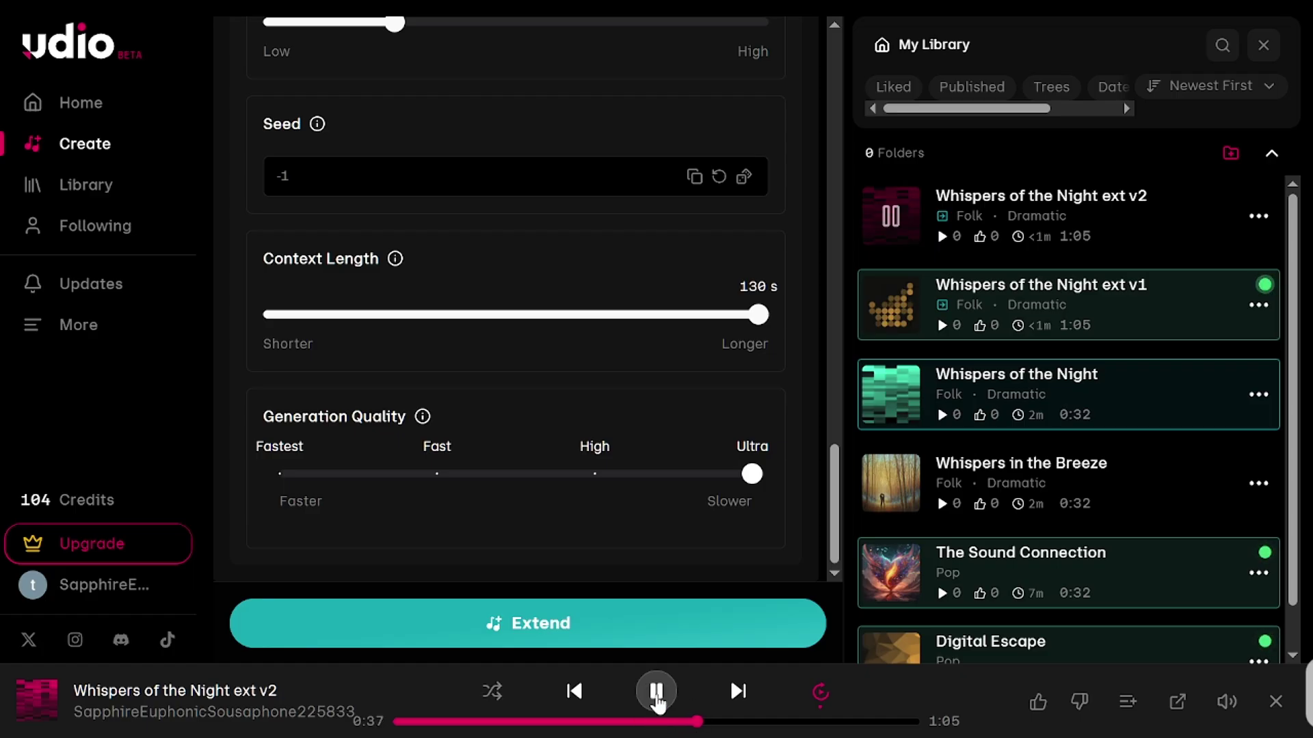
{"action": "left_click", "coordinate": [658, 696]}
{"action": "left_click", "coordinate": [891, 314]}
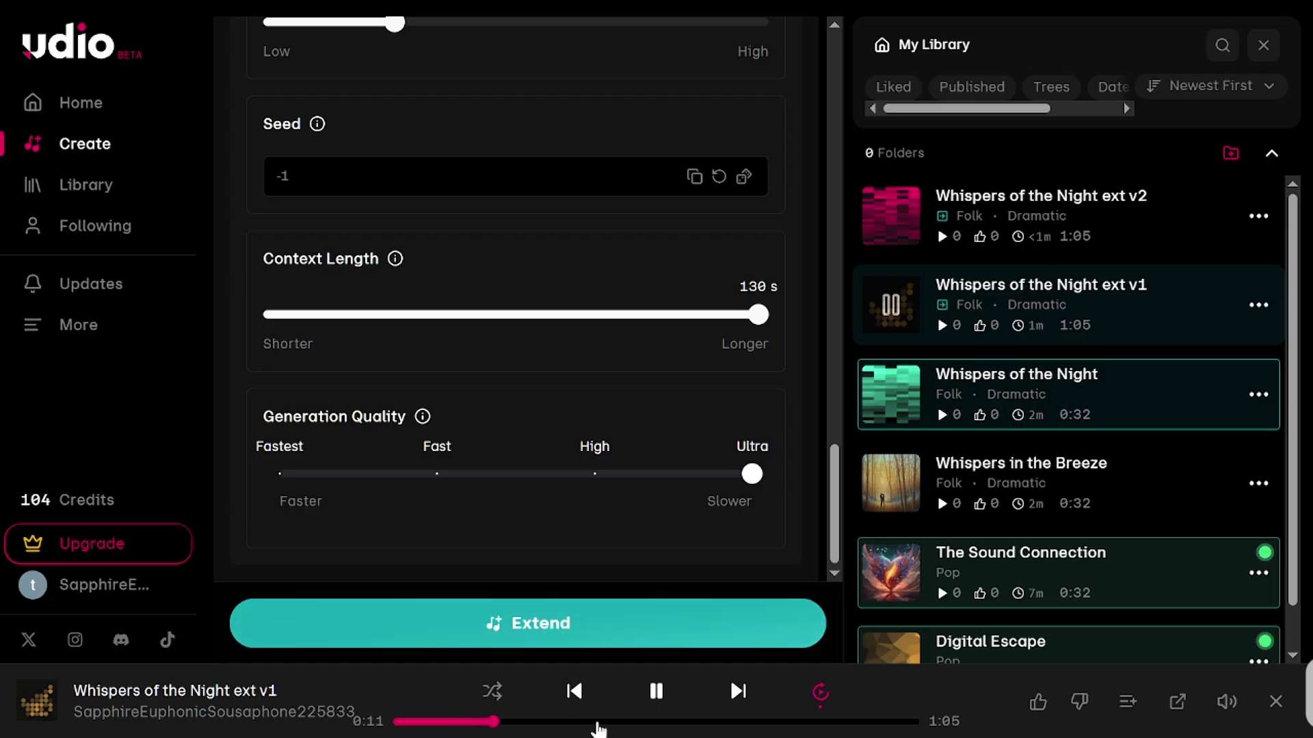
{"action": "left_click", "coordinate": [598, 723]}
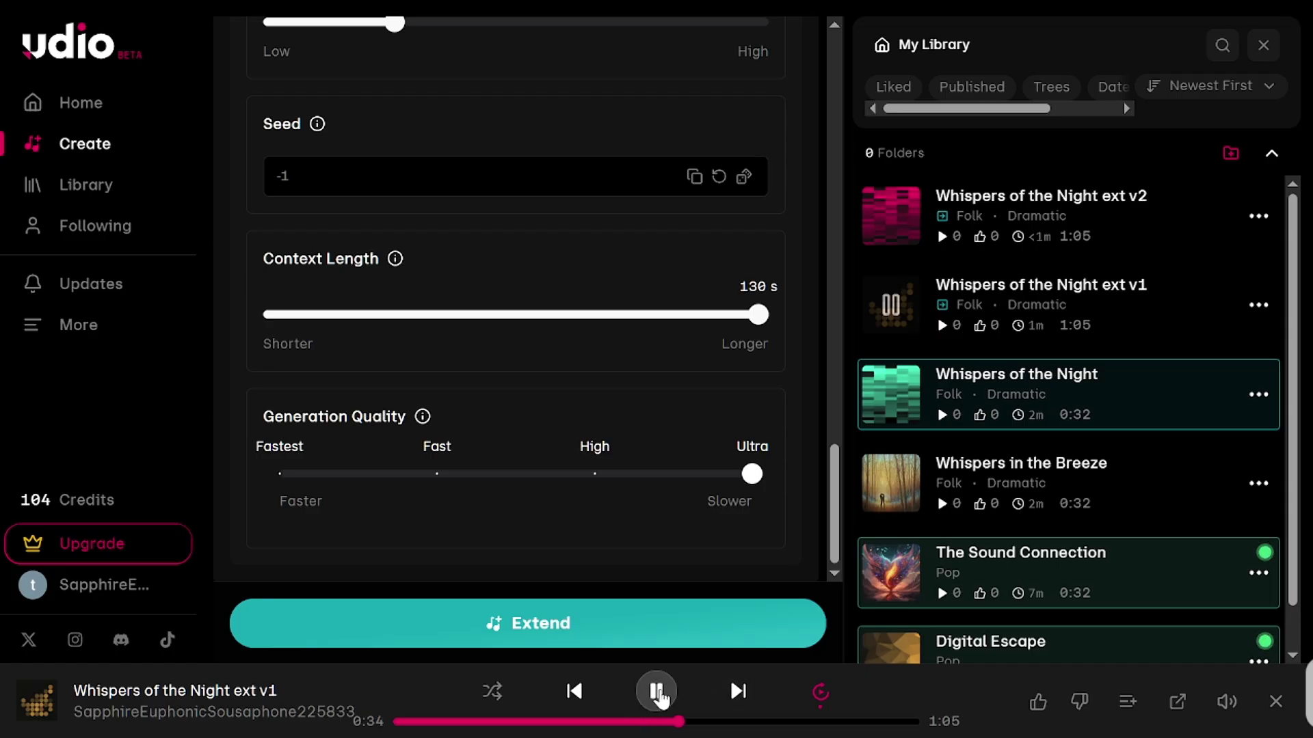
Pause playback and set up a remix of Whispers of the Night with the variance at its most similar setting
{"action": "left_click", "coordinate": [657, 693]}
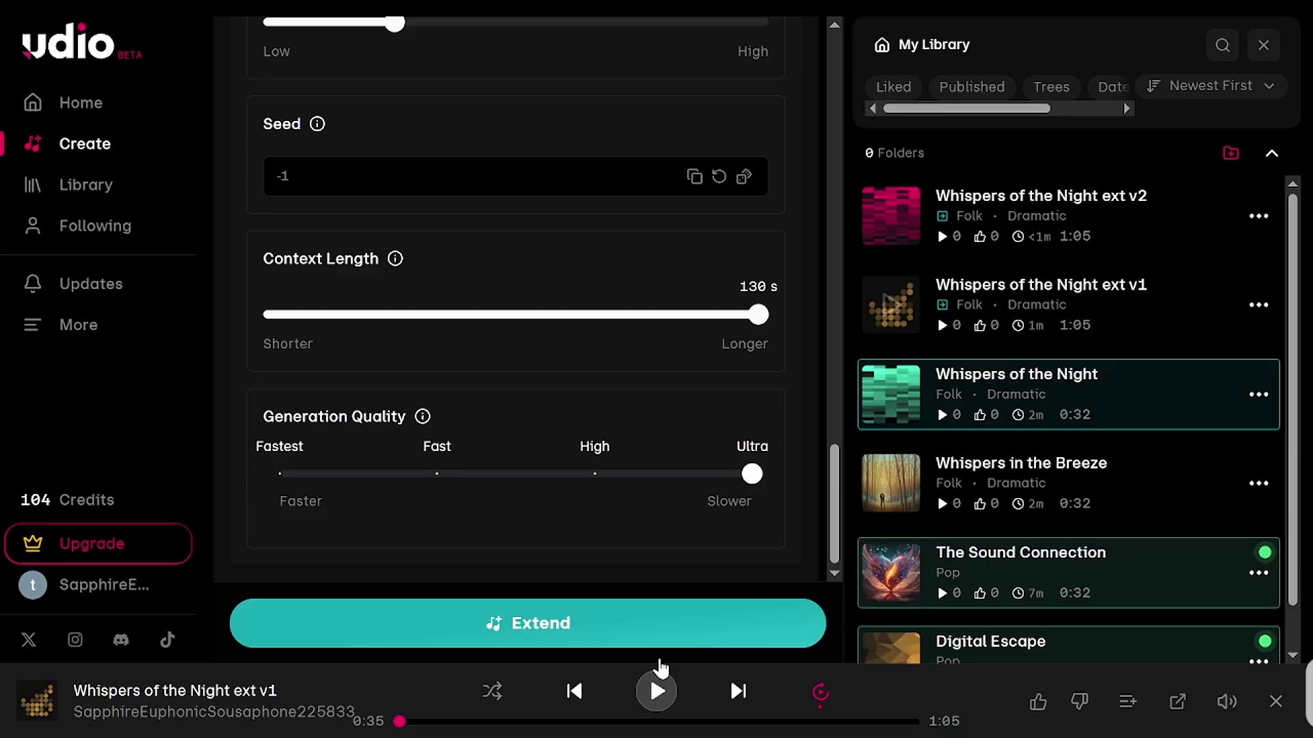
{"action": "left_click", "coordinate": [1257, 393]}
{"action": "mouse_move", "coordinate": [1163, 290]}
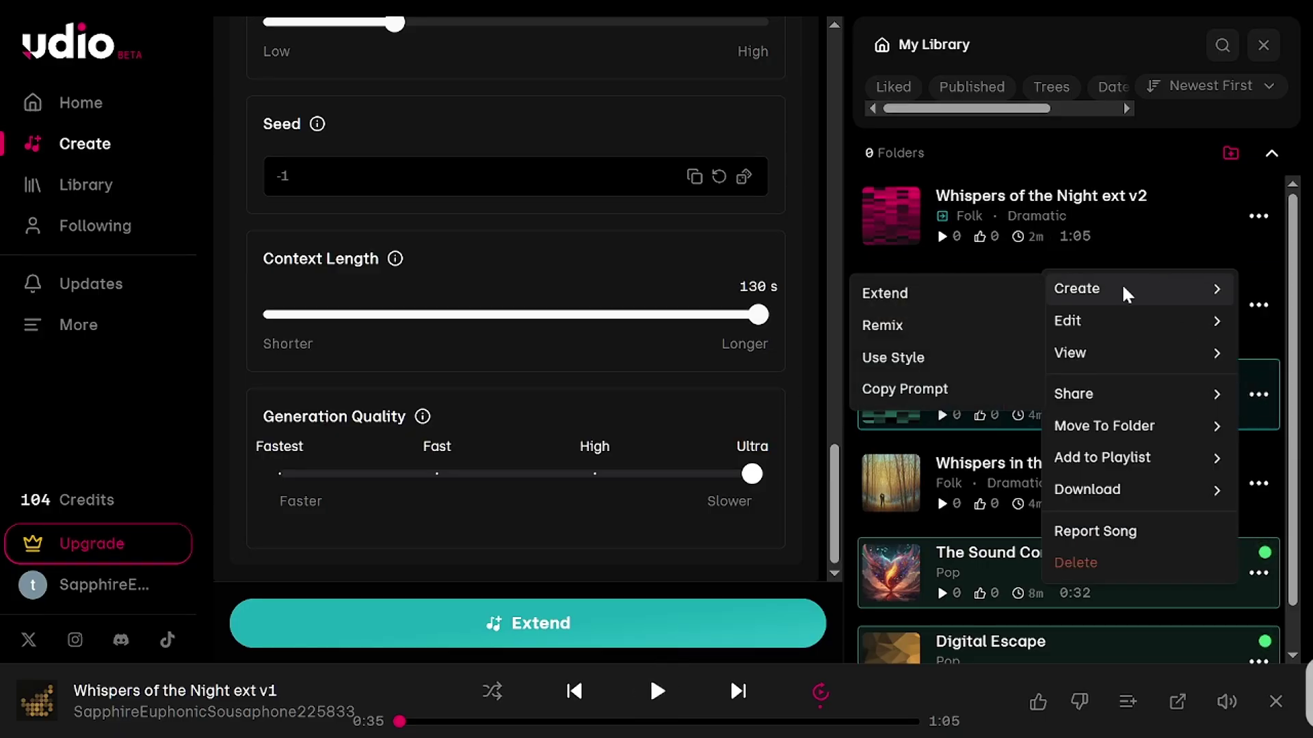
{"action": "left_click", "coordinate": [900, 331]}
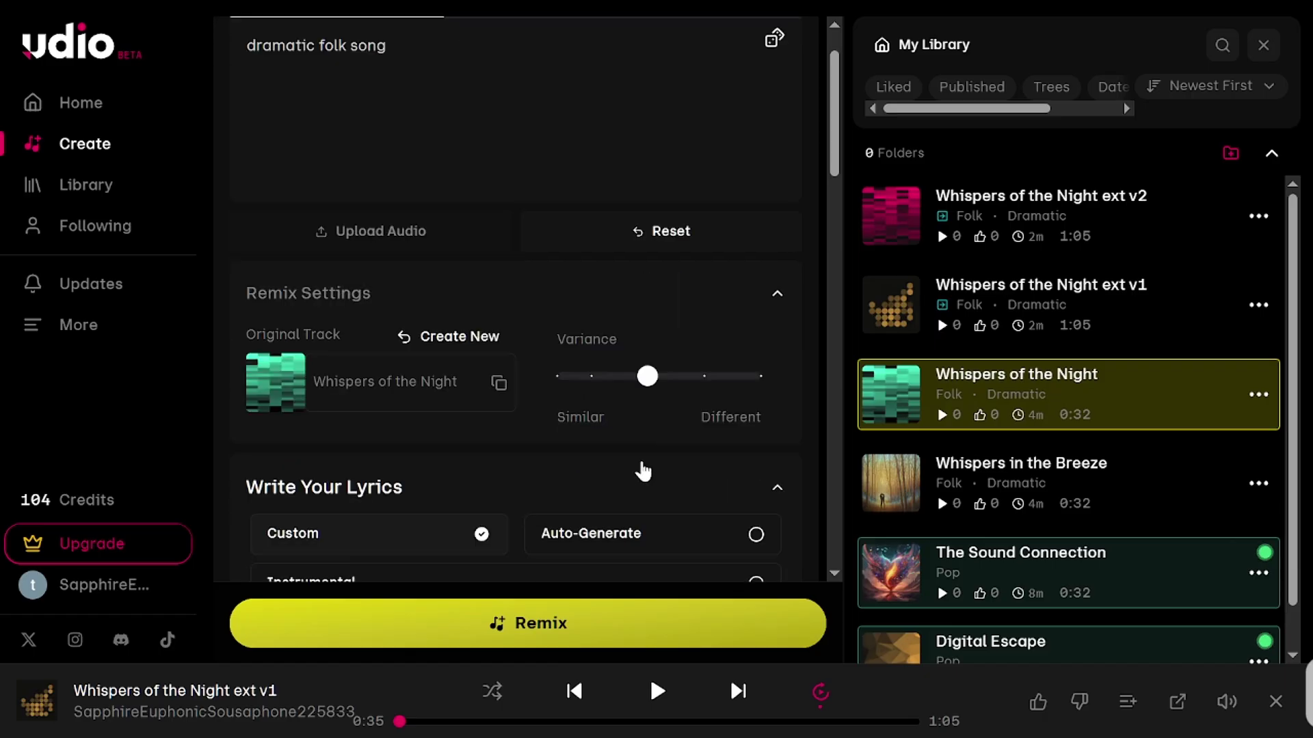
{"action": "scroll", "coordinate": [643, 471], "scroll_direction": "down", "scroll_amount": 1}
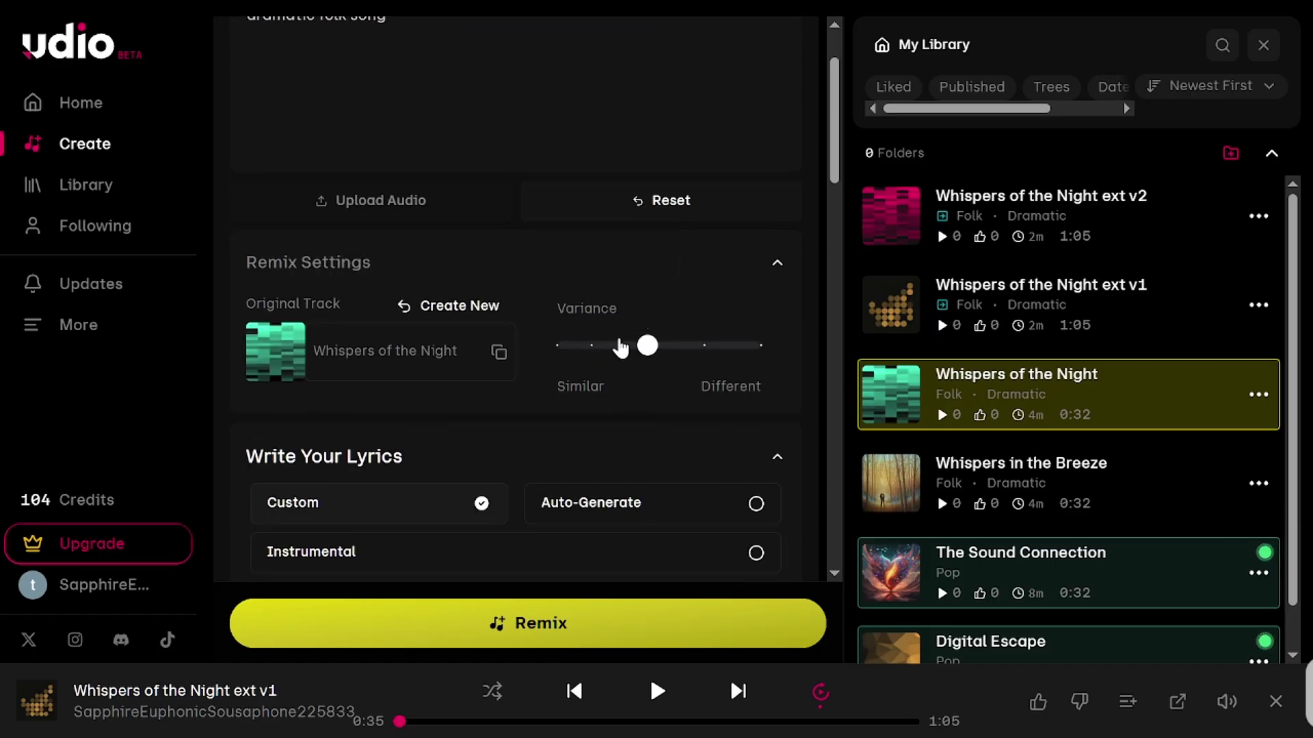
{"action": "mouse_move", "coordinate": [646, 347]}
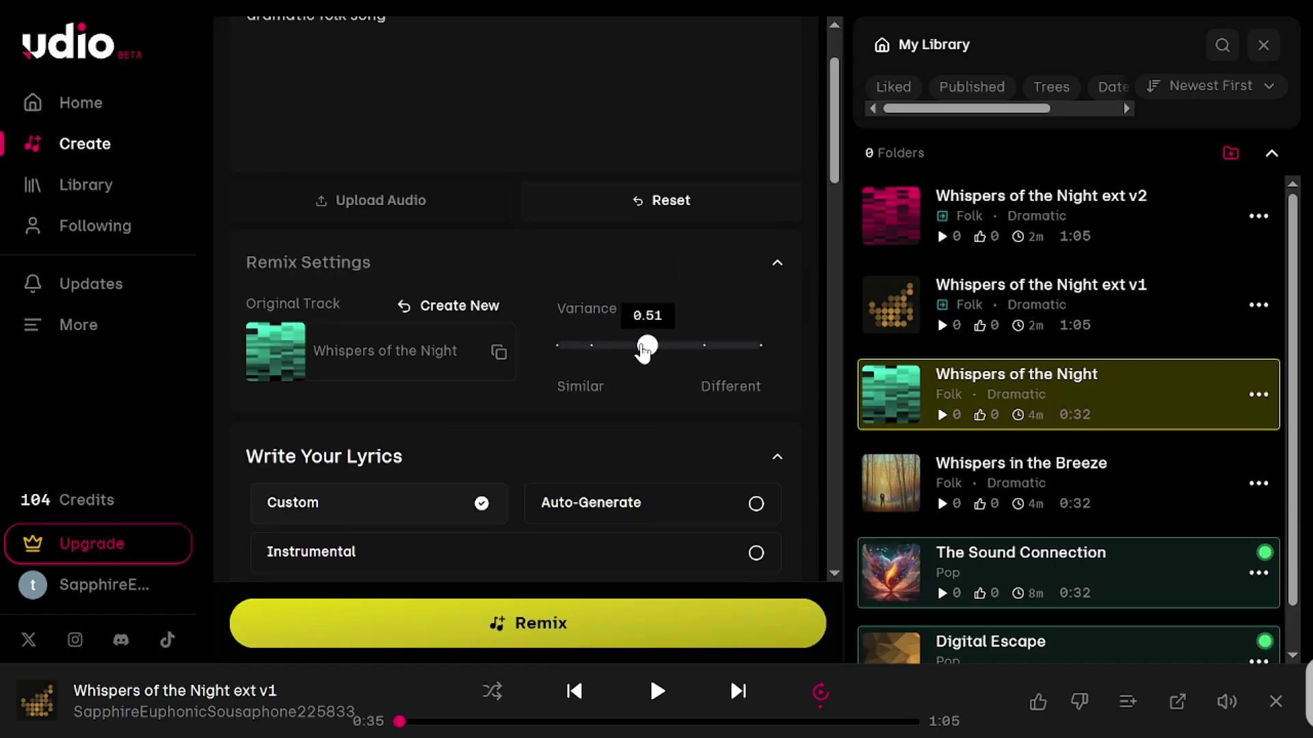
{"action": "left_click_drag", "start_coordinate": [644, 347], "coordinate": [348, 343]}
Review the remix's lyrics and advanced controls, and generate the remix of Whispers of the Night
{"action": "scroll", "coordinate": [601, 390], "scroll_direction": "down", "scroll_amount": 5}
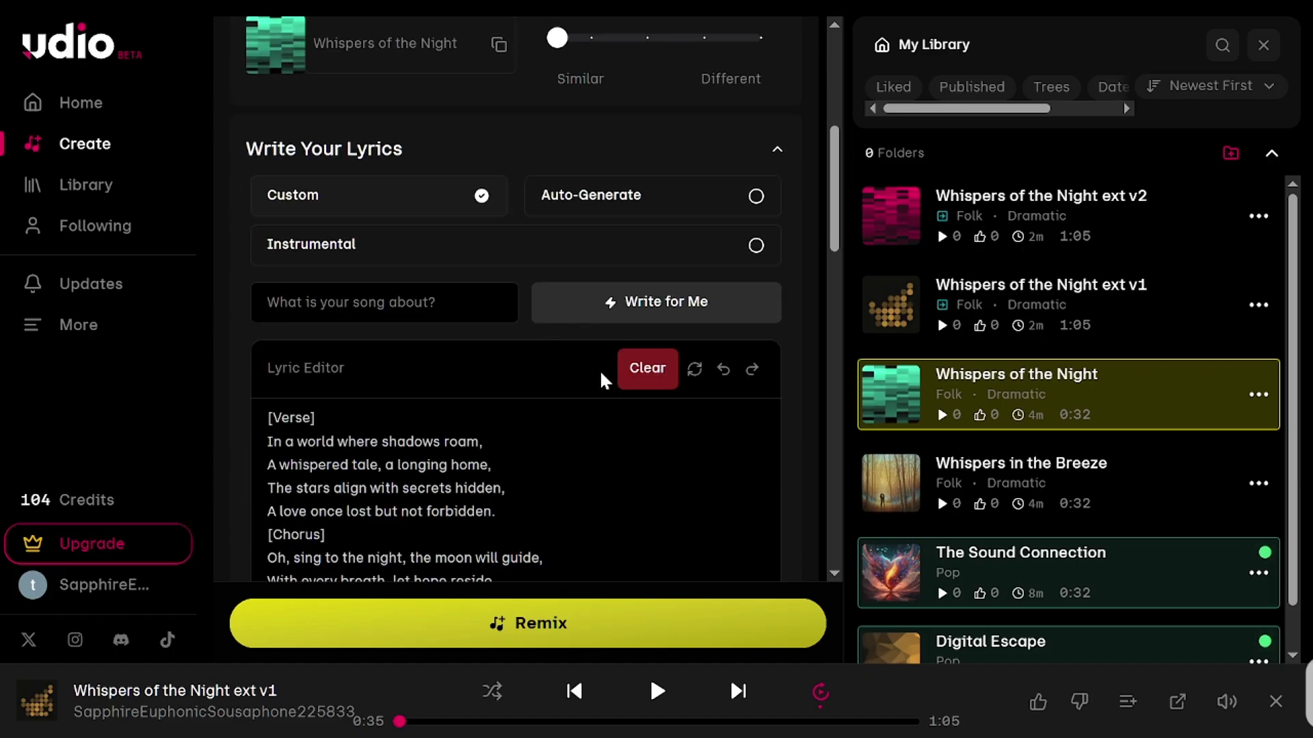
{"action": "scroll", "coordinate": [577, 314], "scroll_direction": "down", "scroll_amount": 10}
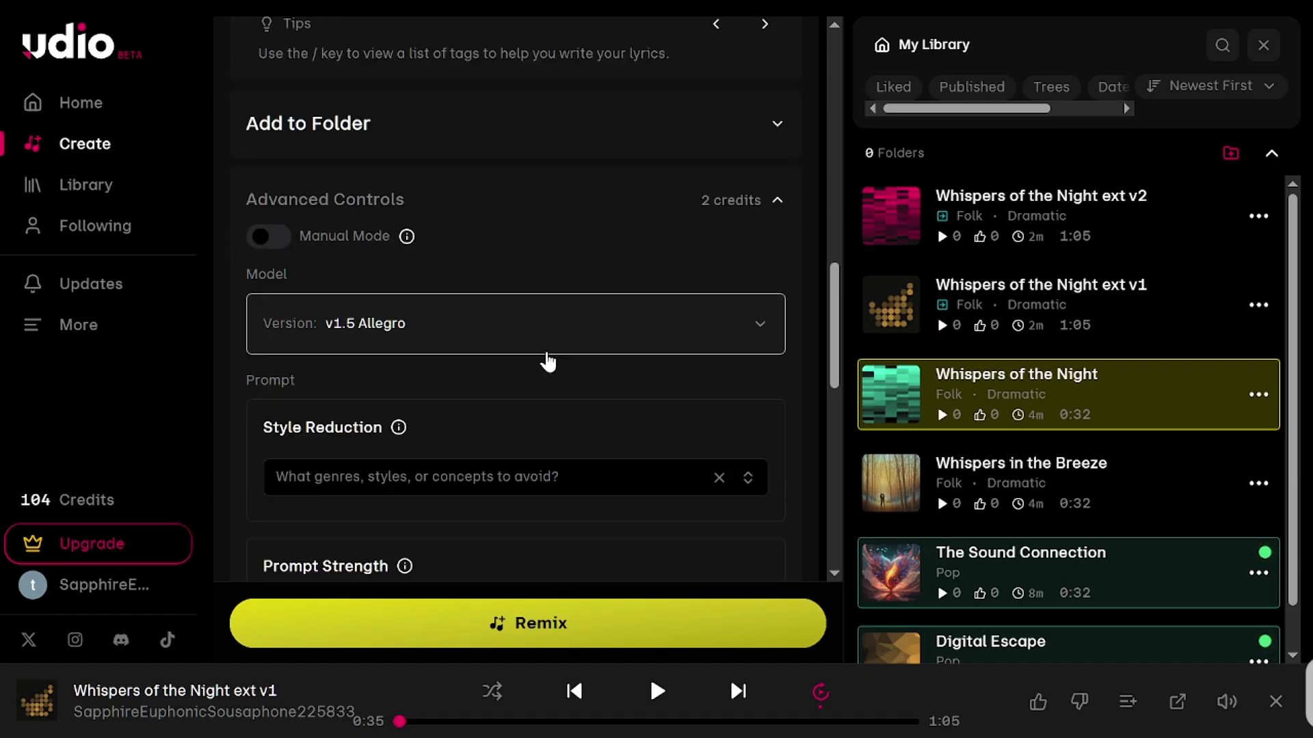
{"action": "scroll", "coordinate": [547, 363], "scroll_direction": "down", "scroll_amount": 8}
{"action": "left_click", "coordinate": [527, 623]}
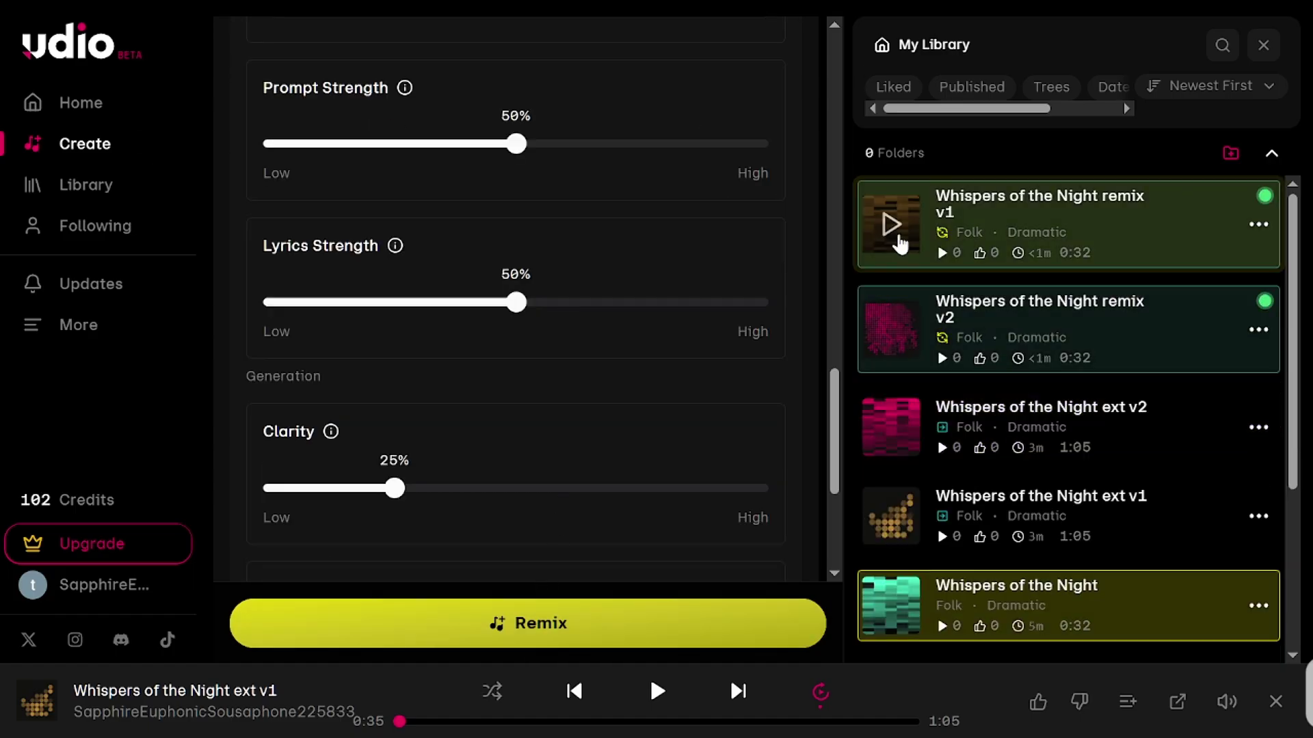
Play part of both remix versions of Whispers of the Night and pause playback
{"action": "left_click", "coordinate": [892, 226]}
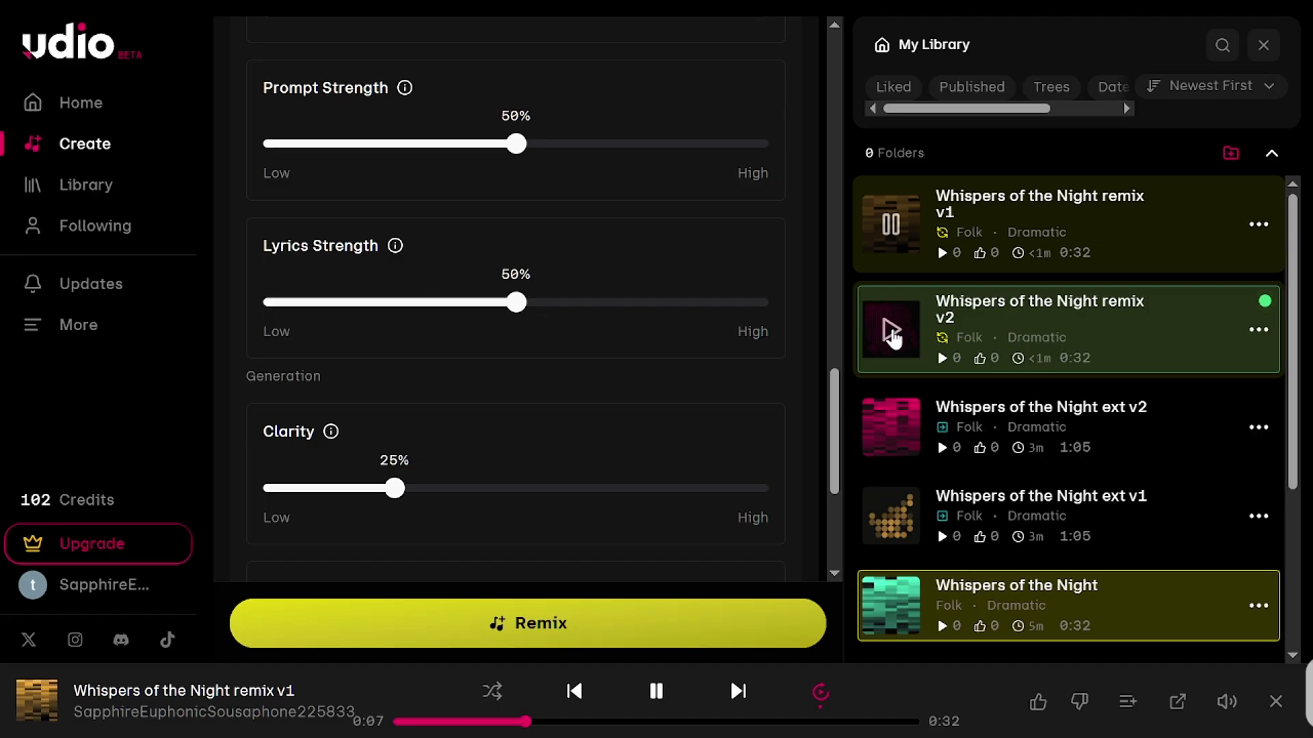
{"action": "left_click", "coordinate": [890, 331]}
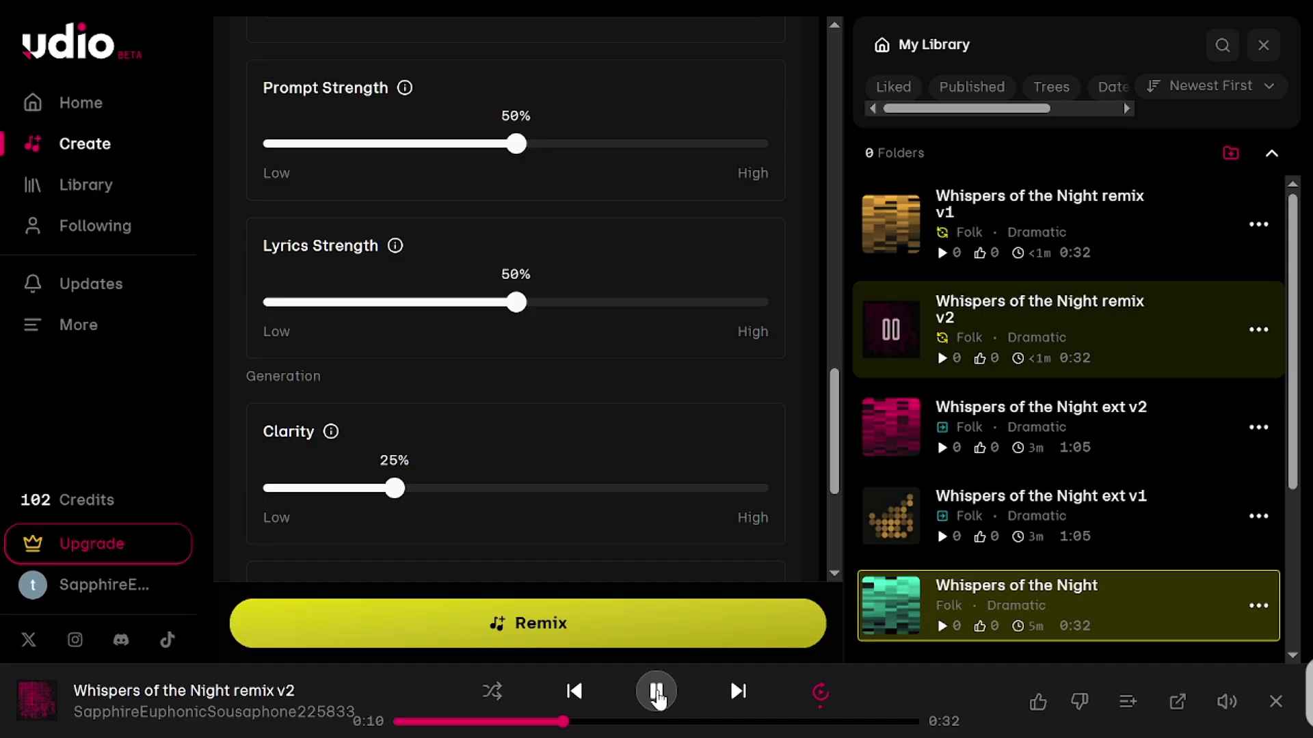
{"action": "left_click", "coordinate": [656, 693]}
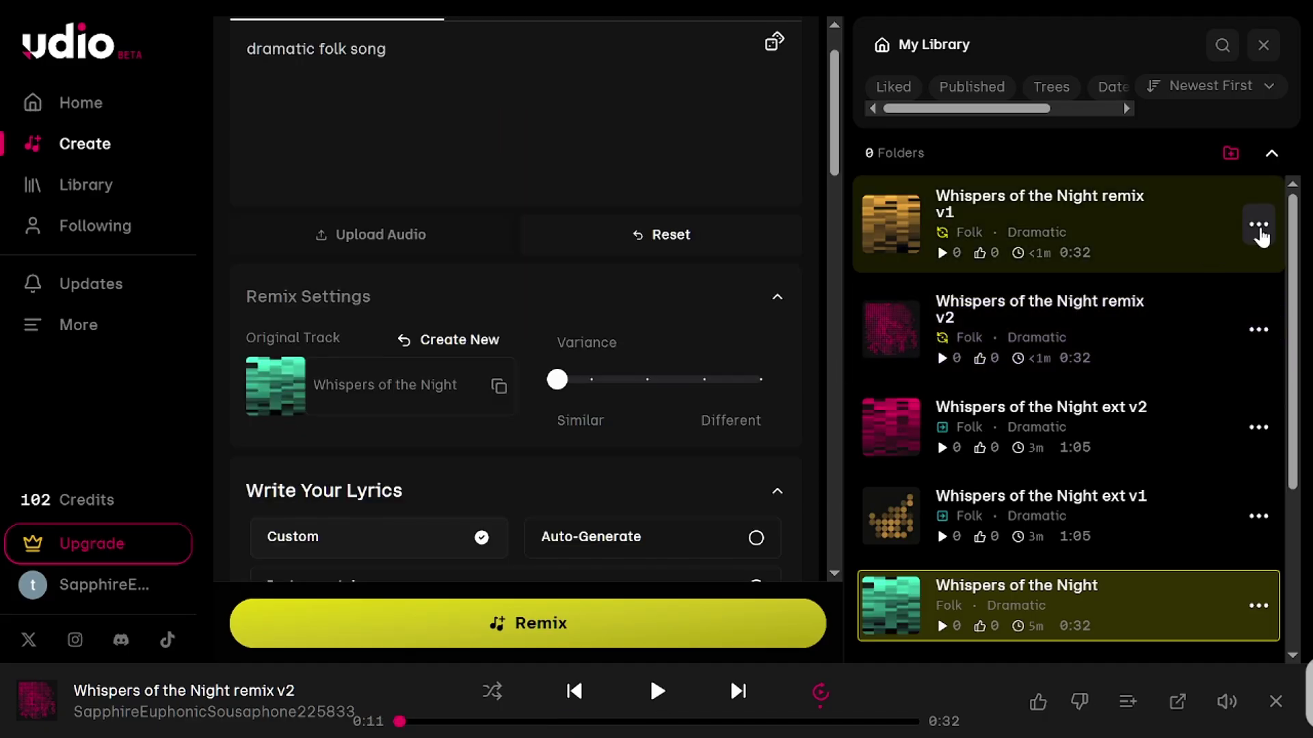
{"action": "left_click", "coordinate": [1258, 225]}
{"action": "mouse_move", "coordinate": [1070, 223]}
{"action": "left_click", "coordinate": [883, 293]}
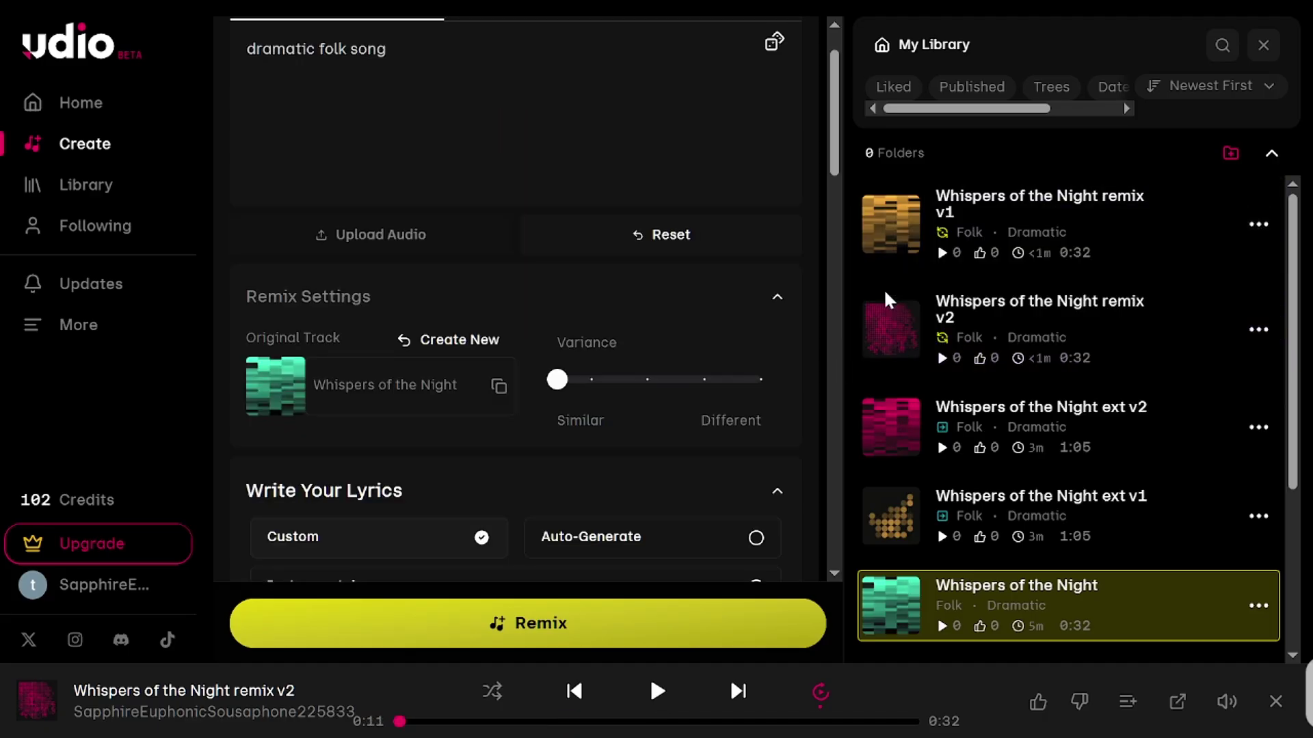
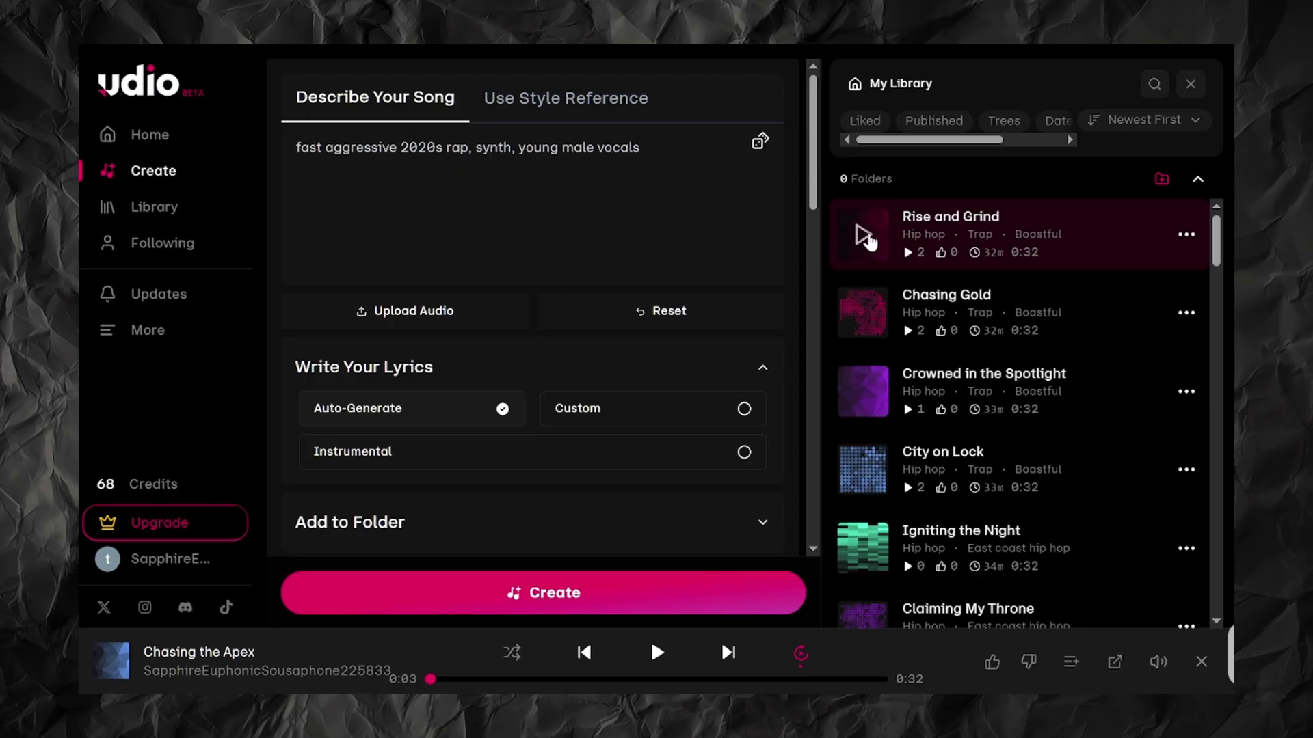
Play Rise and Grind in Udio, and switch to Suno to play the first Pixel Dreams track
{"action": "left_click", "coordinate": [863, 236]}
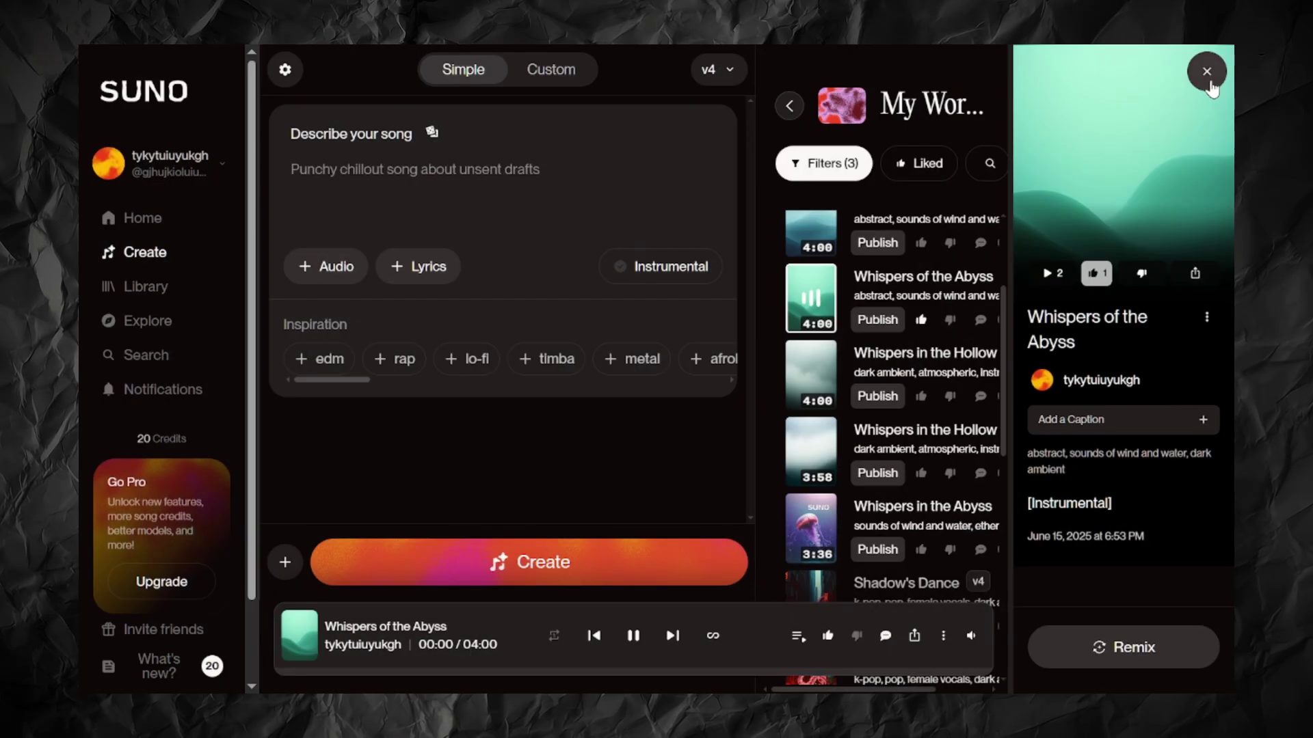
{"action": "left_click", "coordinate": [1208, 69]}
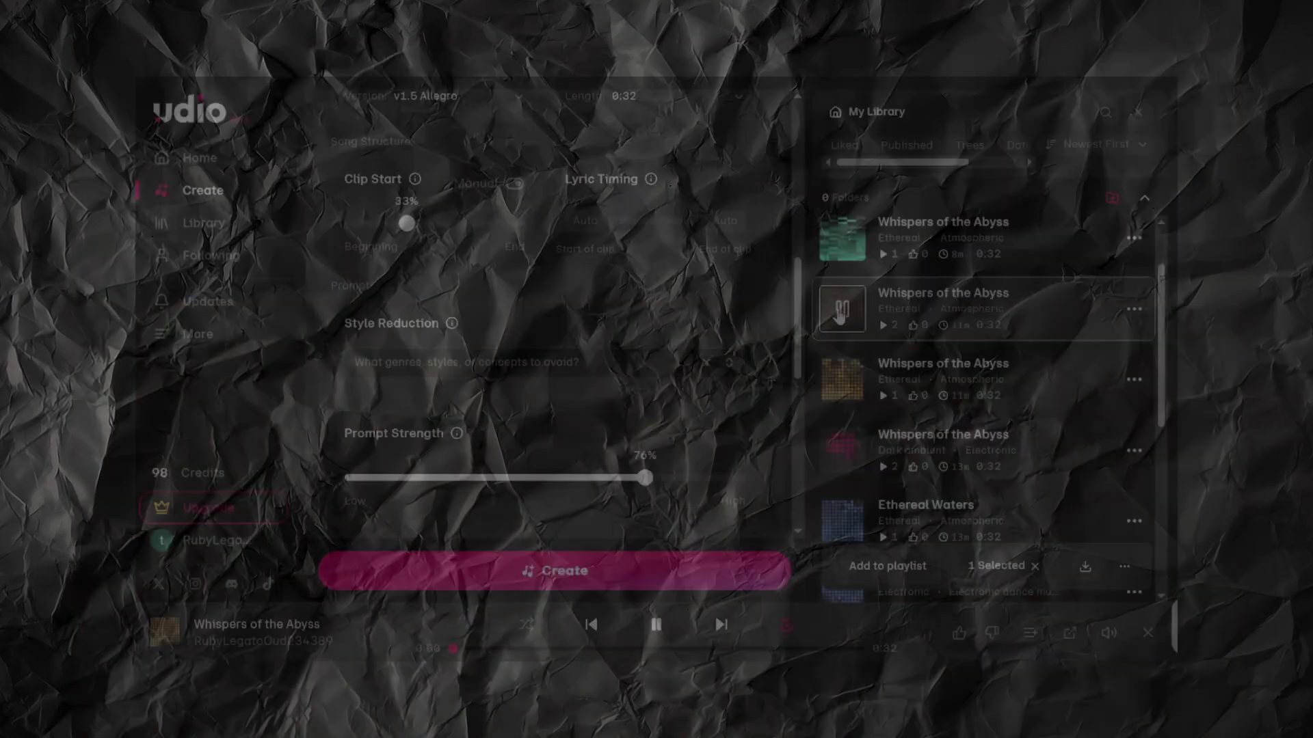
{"action": "scroll", "coordinate": [635, 372], "scroll_direction": "up", "scroll_amount": 10}
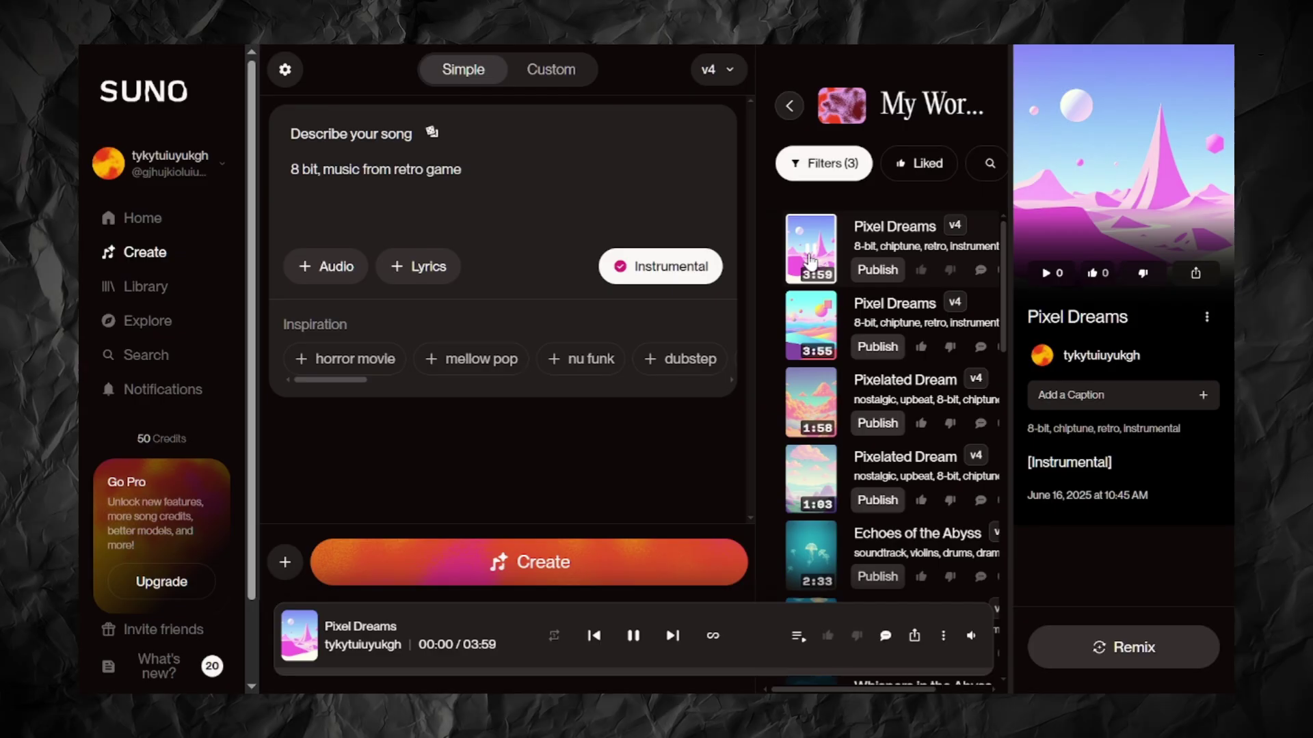
{"action": "left_click", "coordinate": [810, 257]}
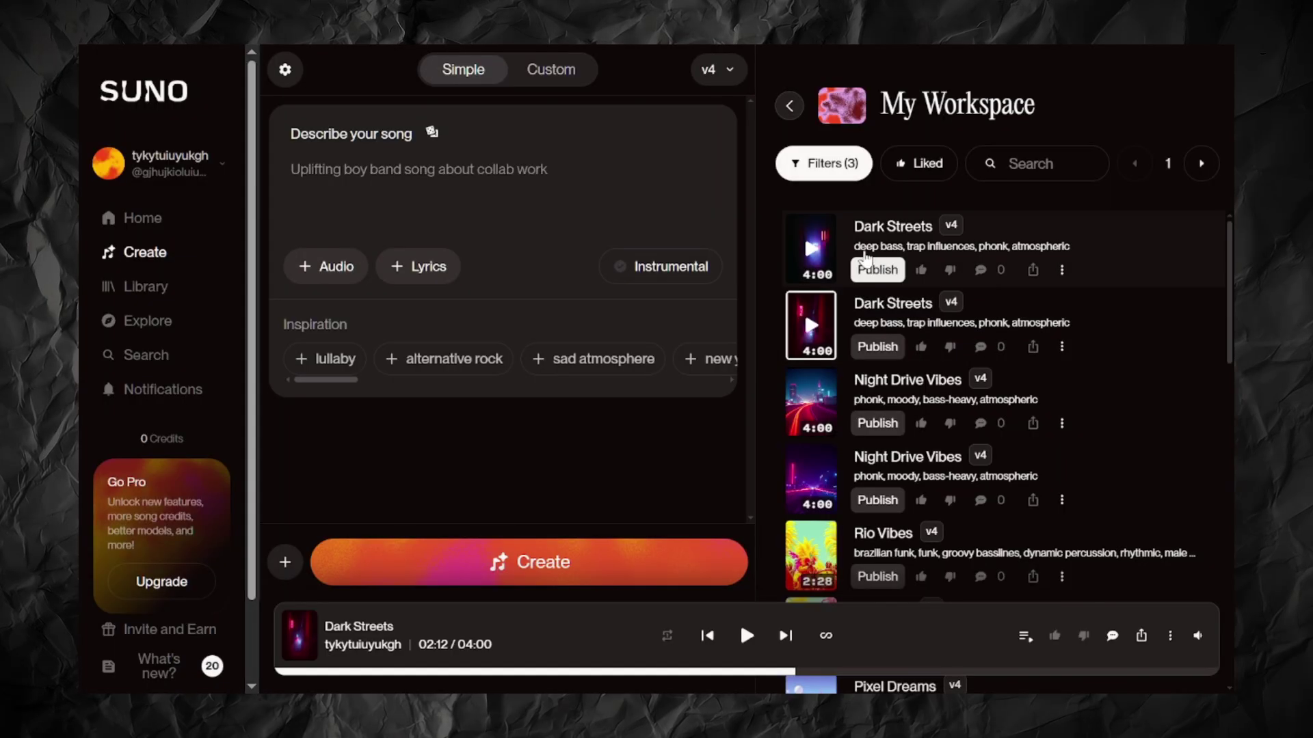
Look through the generated songs in the Suno workspace and in the Udio library
{"action": "scroll", "coordinate": [850, 275], "scroll_direction": "down", "scroll_amount": 2}
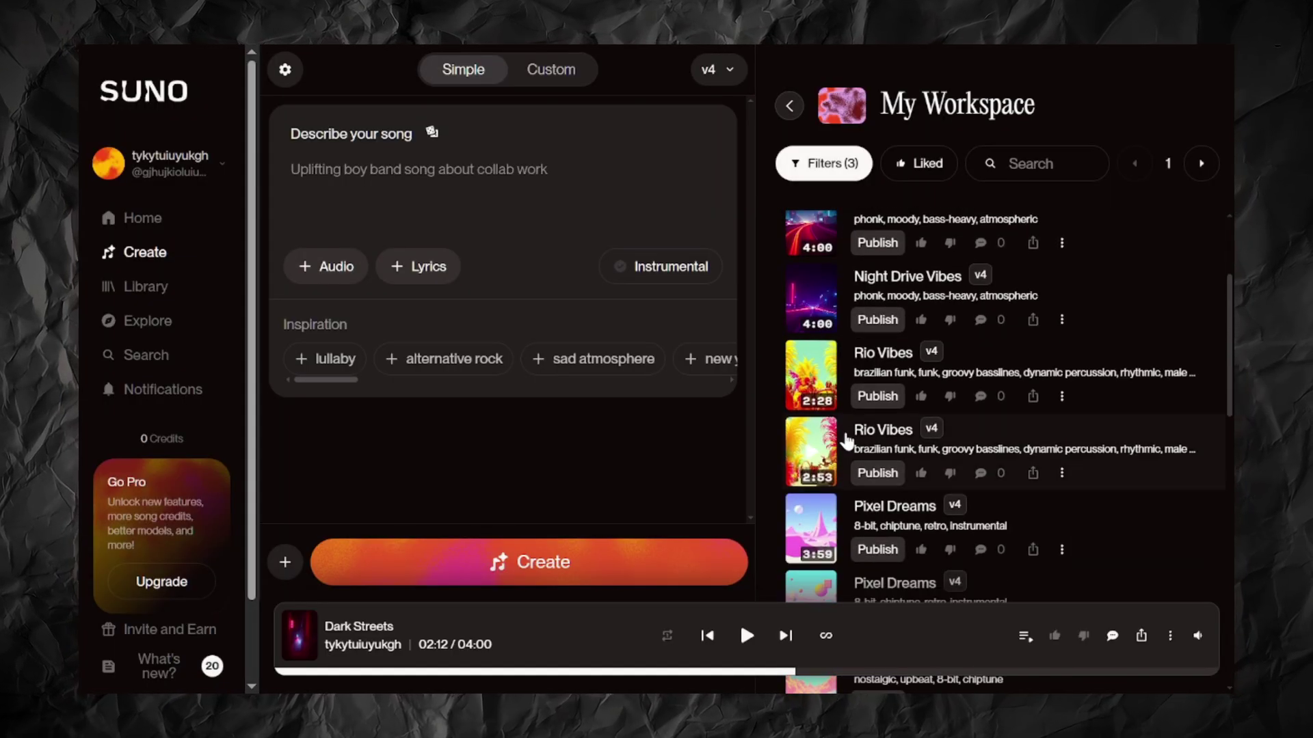
{"action": "scroll", "coordinate": [846, 441], "scroll_direction": "up", "scroll_amount": 3}
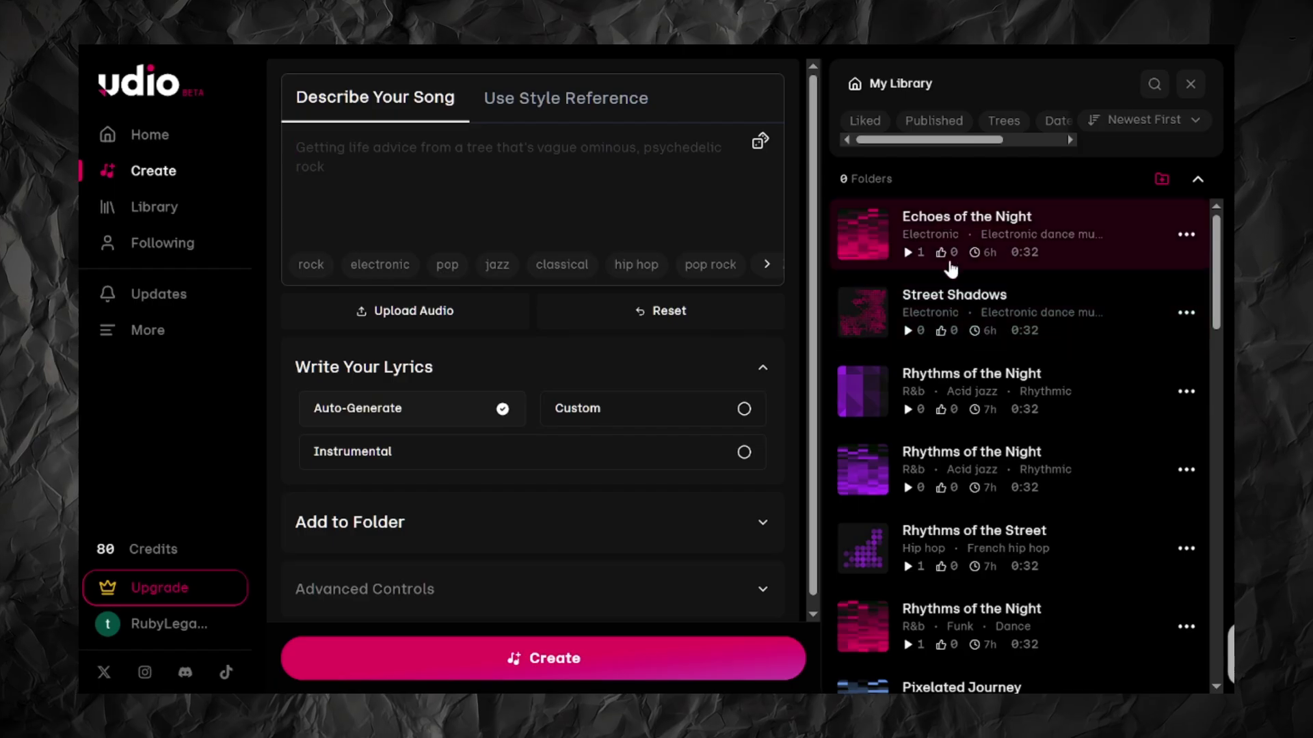
{"action": "scroll", "coordinate": [909, 376], "scroll_direction": "down", "scroll_amount": 1}
{"action": "scroll", "coordinate": [947, 435], "scroll_direction": "down", "scroll_amount": 2}
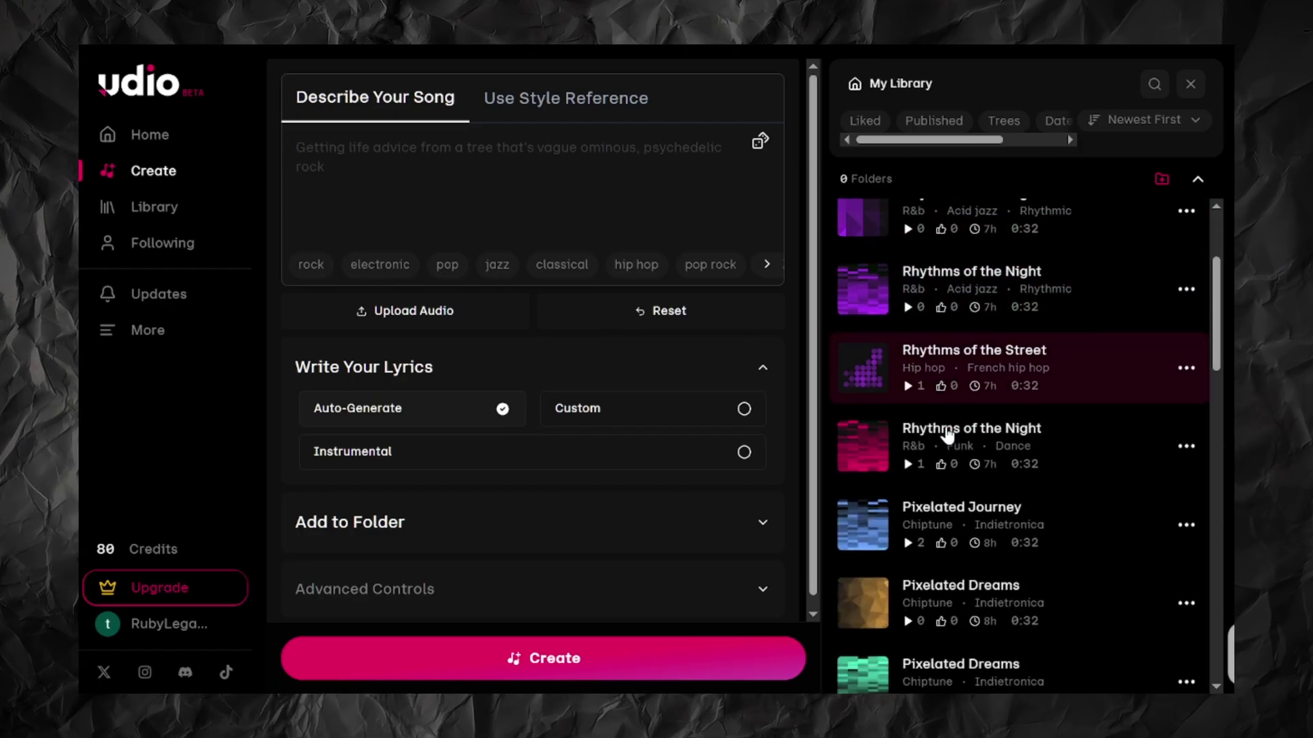
{"action": "scroll", "coordinate": [947, 444], "scroll_direction": "down", "scroll_amount": 1}
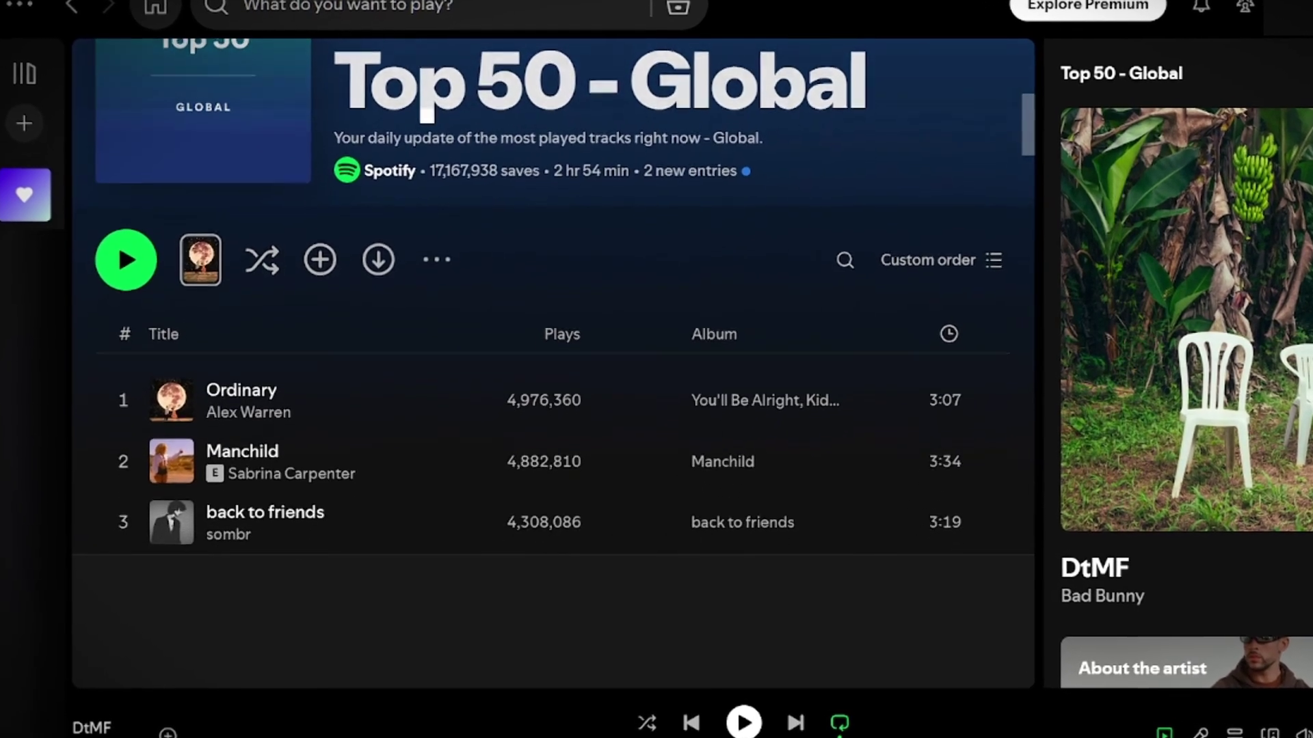
Switch to Spotify and look through the most played tracks in the Top 50 - Global playlist
{"action": "scroll", "coordinate": [559, 362], "scroll_direction": "down", "scroll_amount": 1}
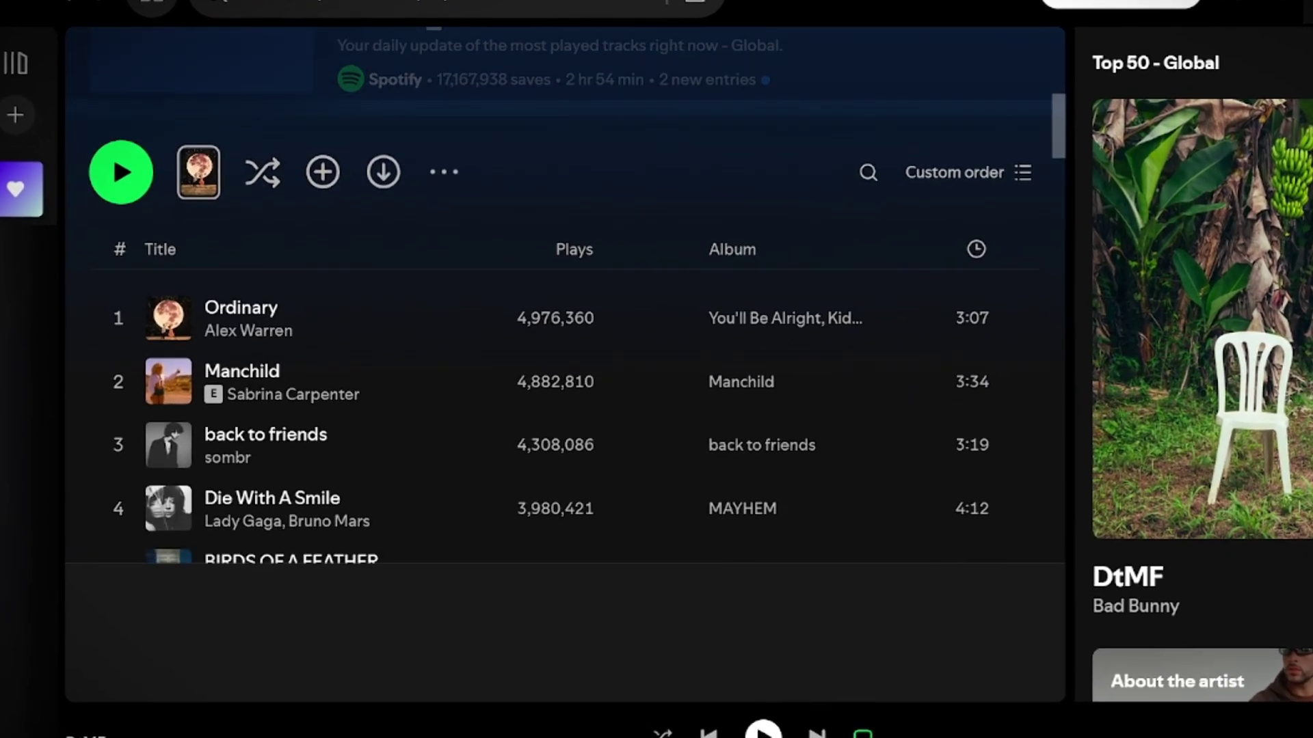
{"action": "scroll", "coordinate": [567, 383], "scroll_direction": "down", "scroll_amount": 3}
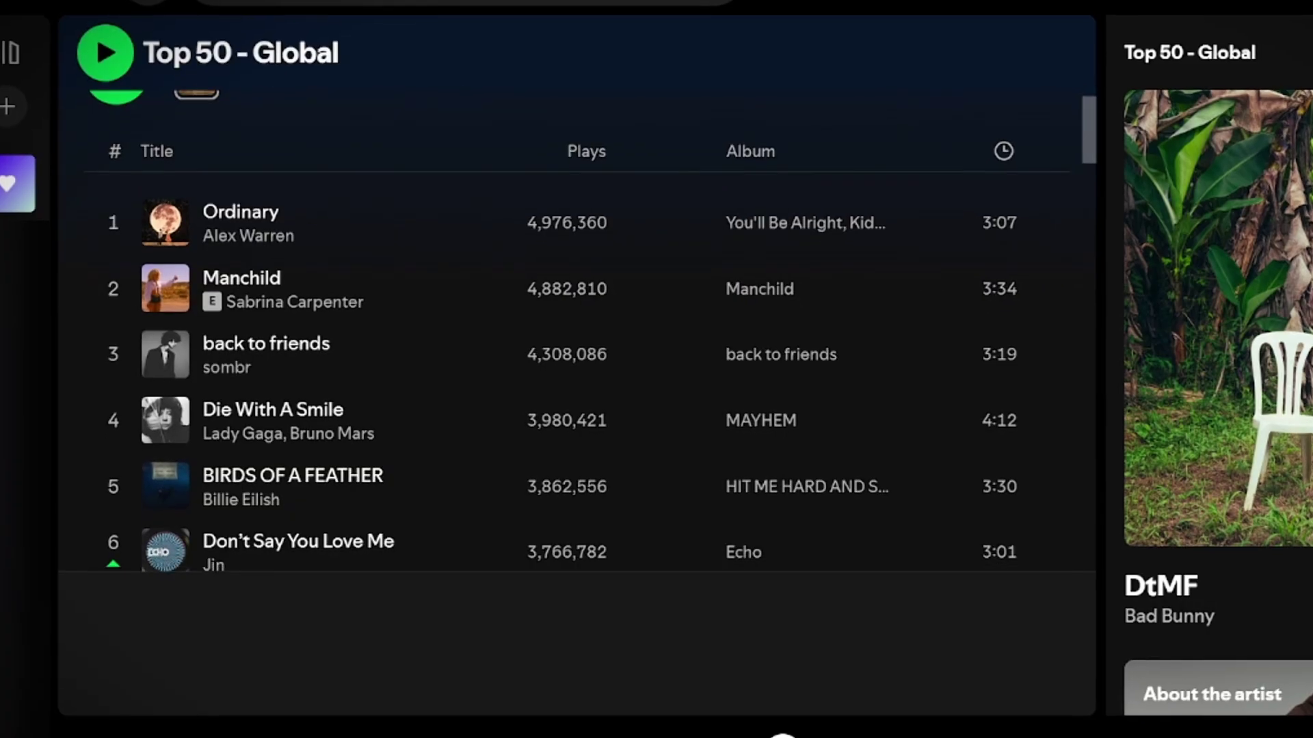
{"action": "scroll", "coordinate": [567, 370], "scroll_direction": "down", "scroll_amount": 2}
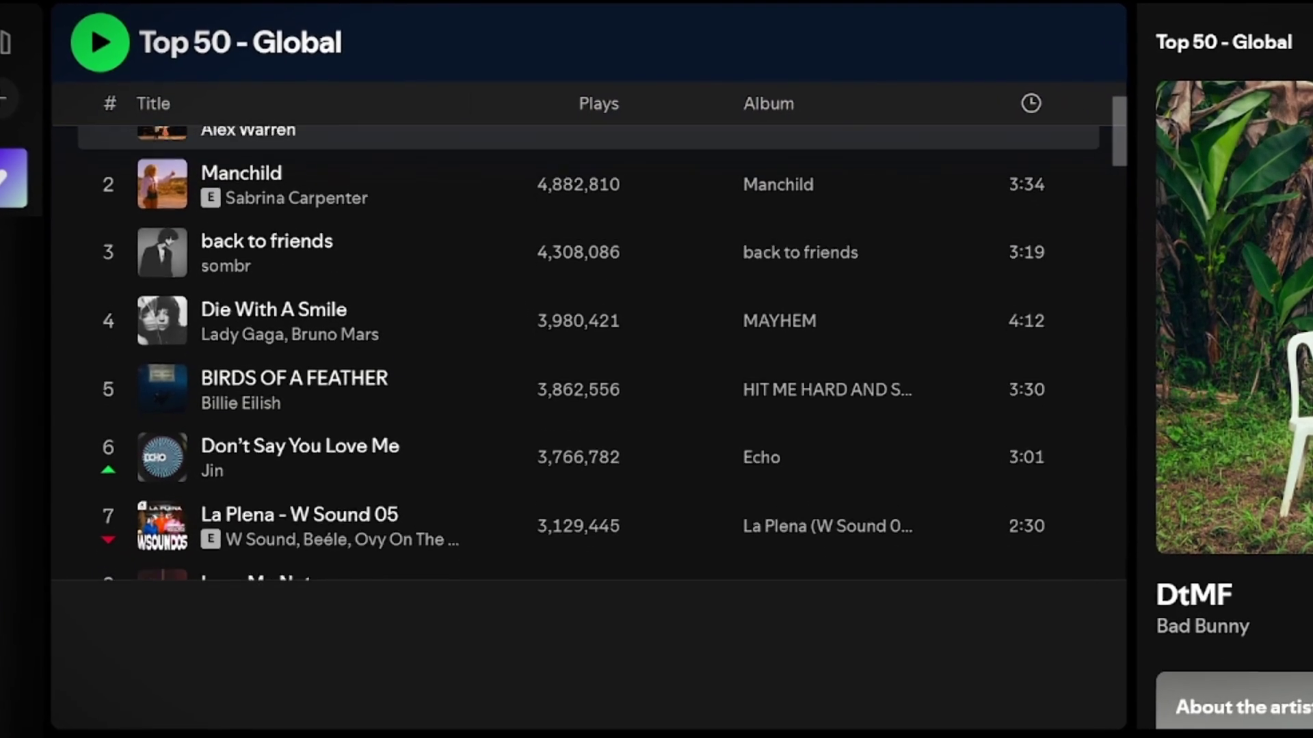
{"action": "scroll", "coordinate": [568, 369], "scroll_direction": "down", "scroll_amount": 1}
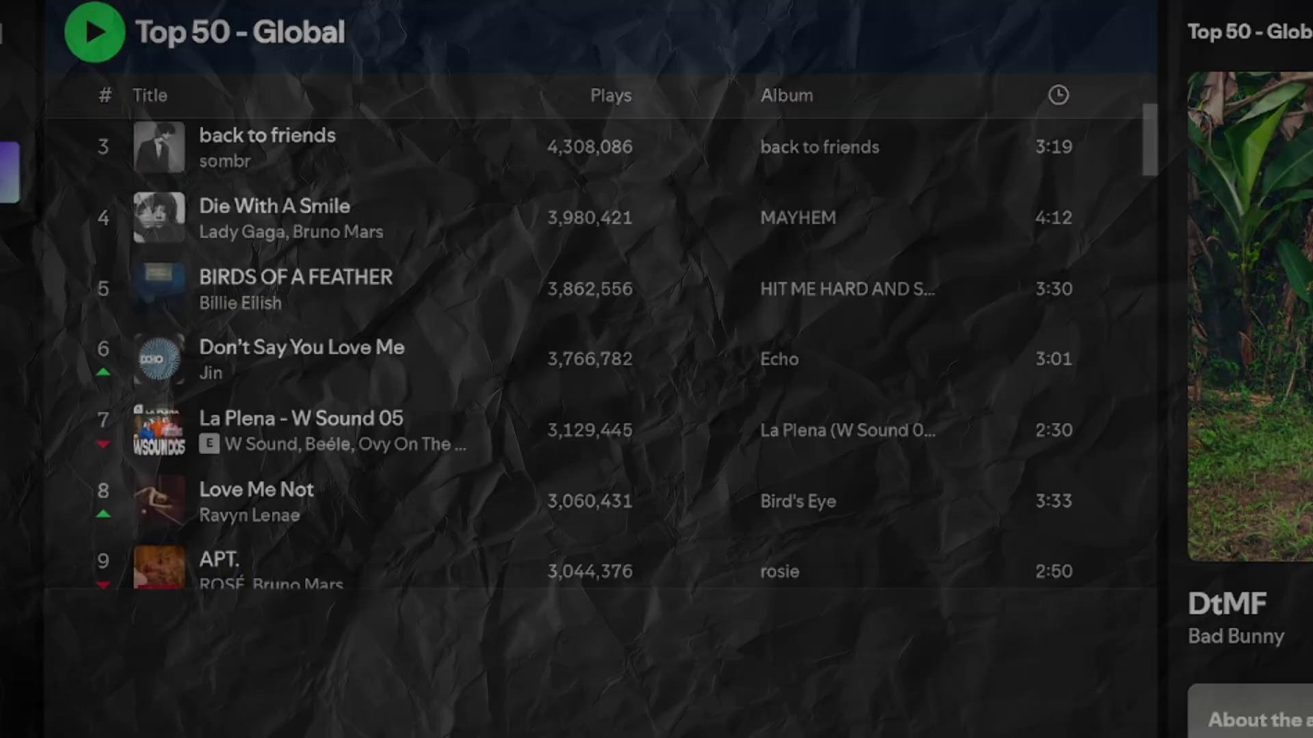